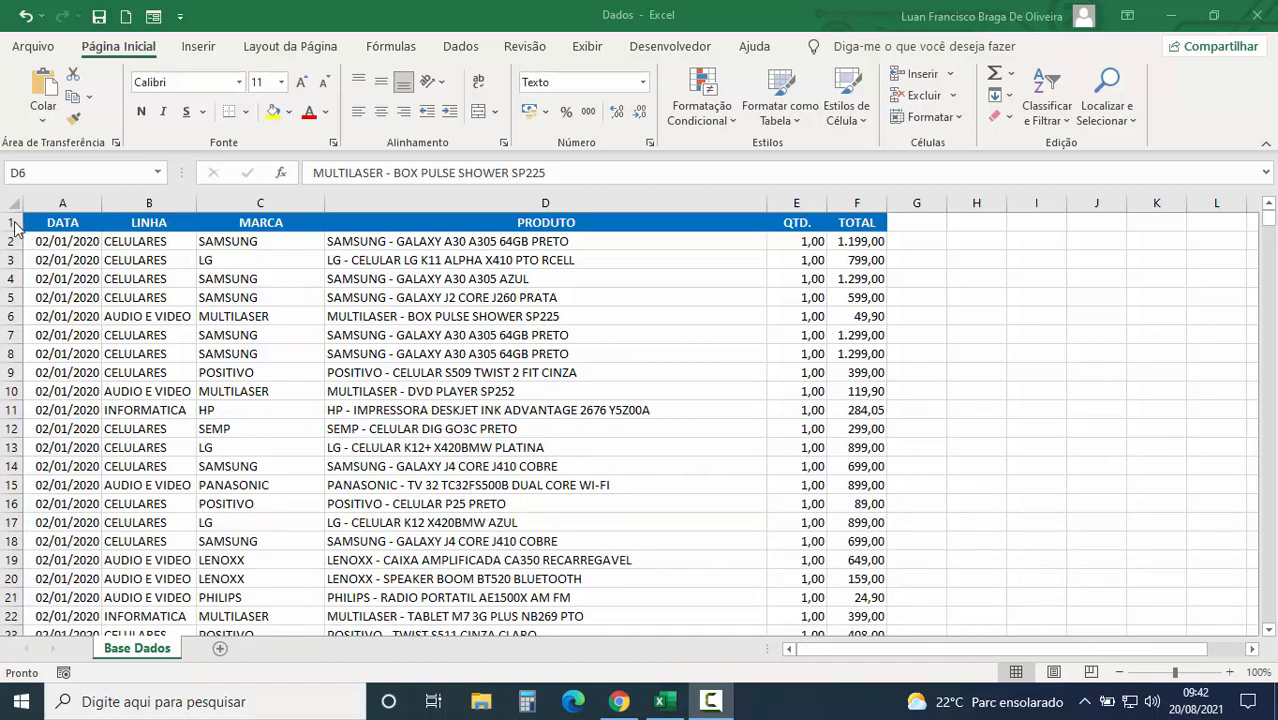
Format the DATA column with the Data category and the *14/03/2012 date type.
click(7, 222)
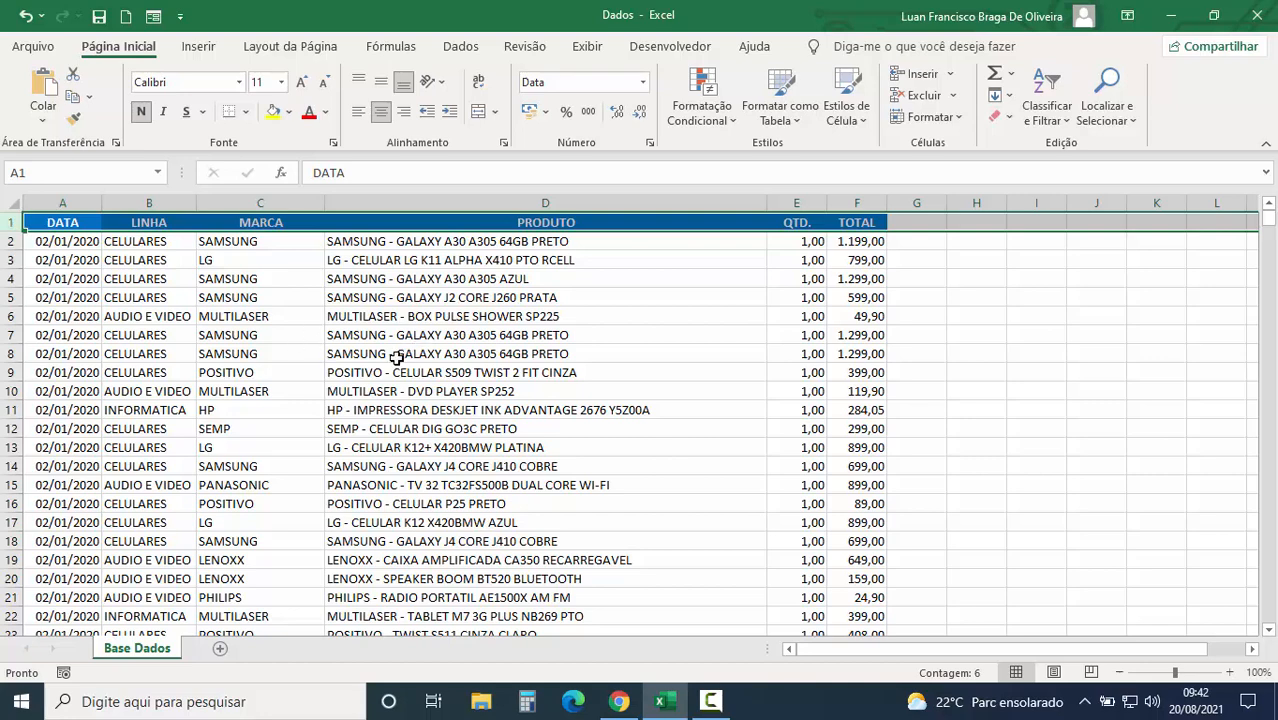
click(63, 202)
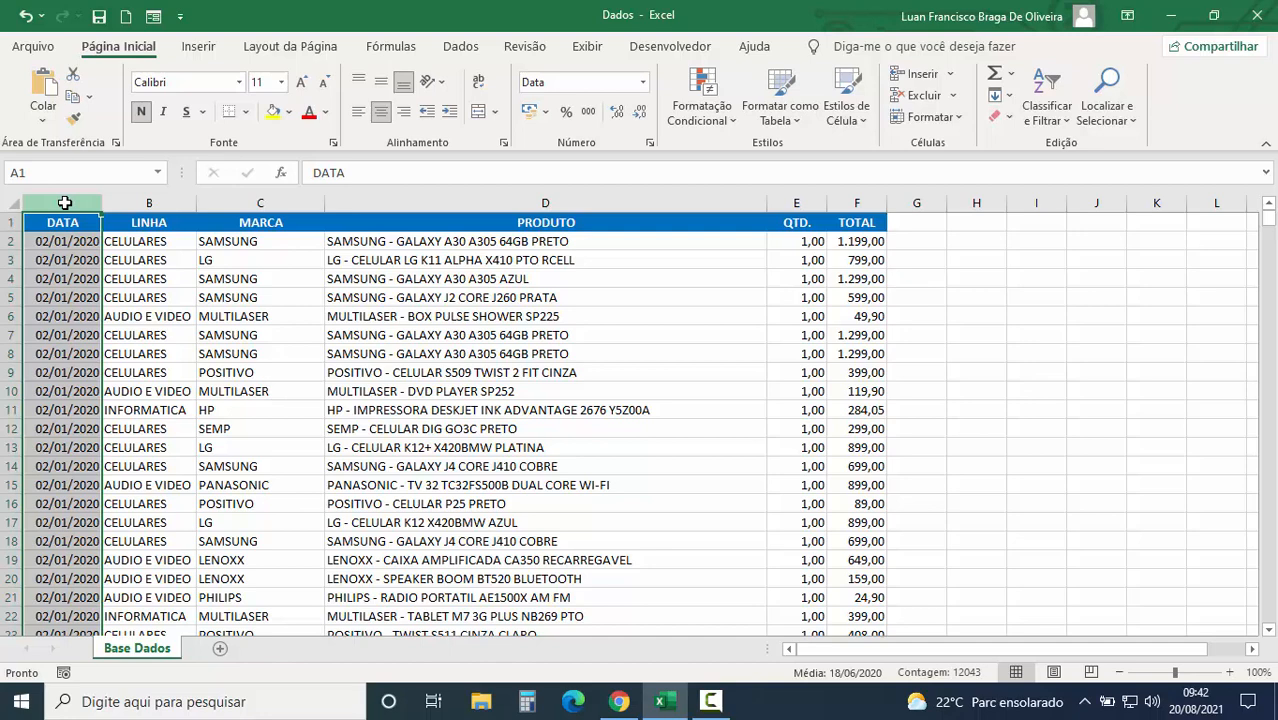
right_click(64, 203)
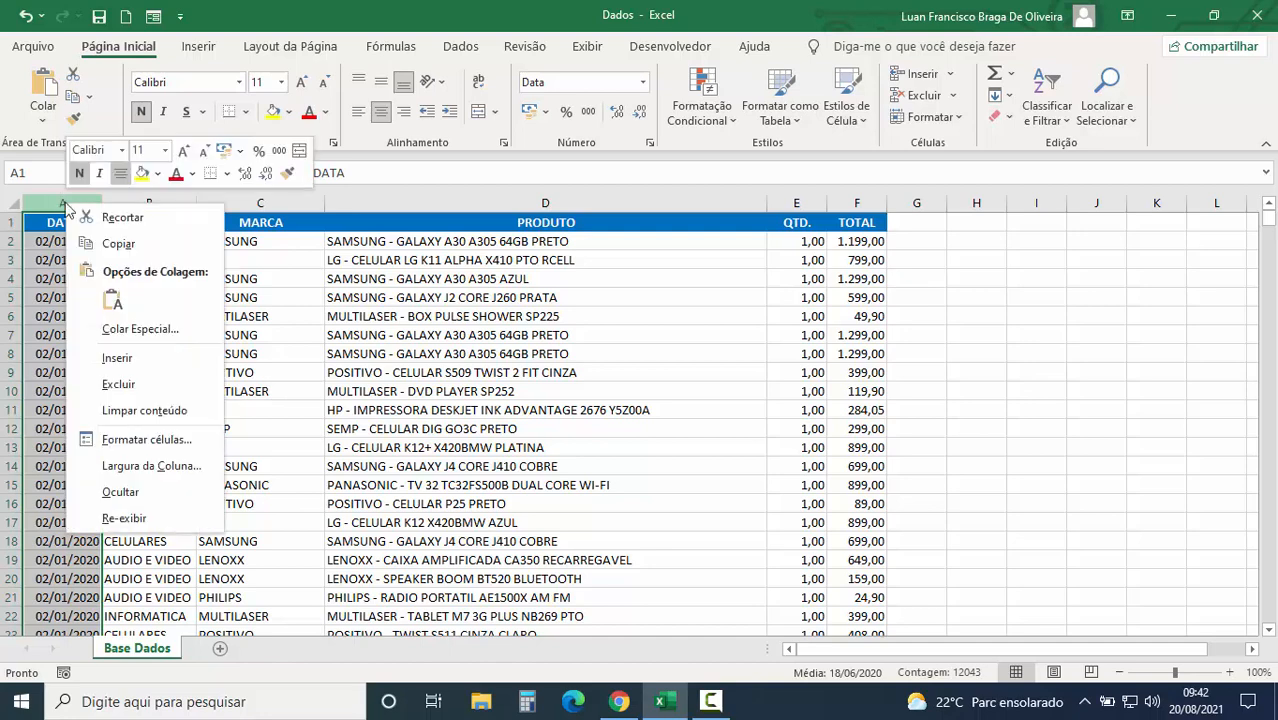
click(176, 449)
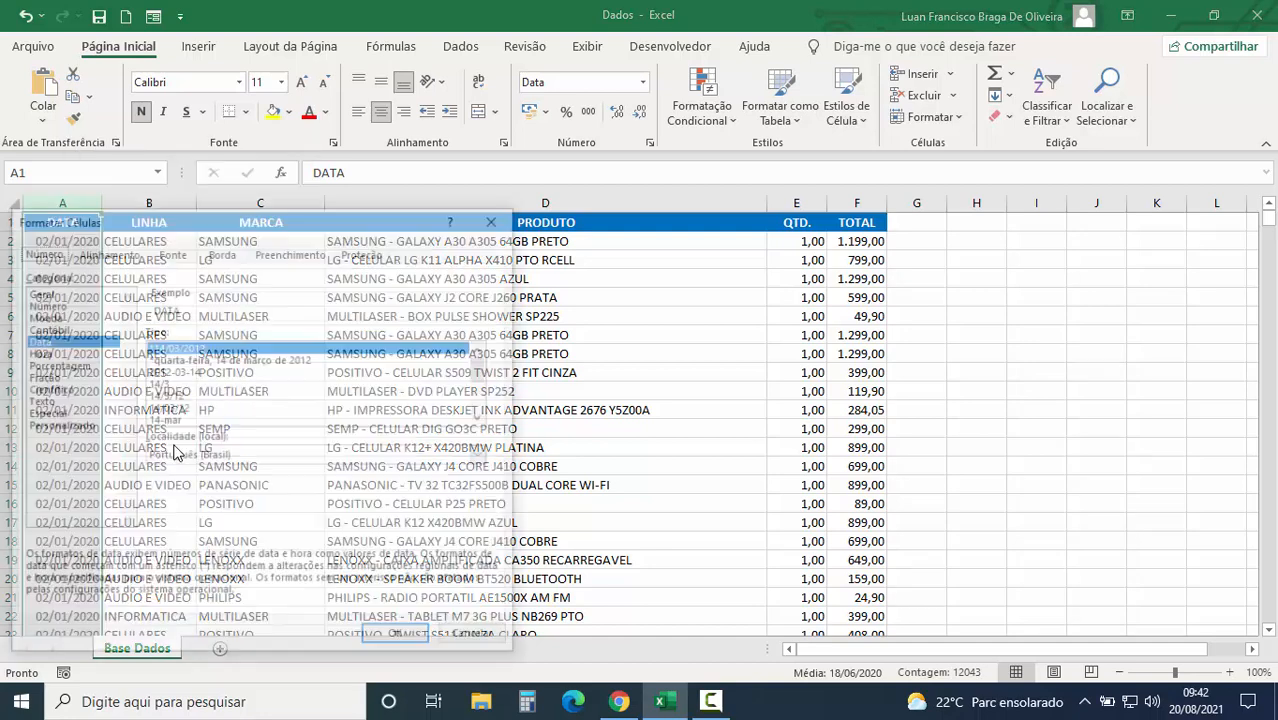
click(44, 343)
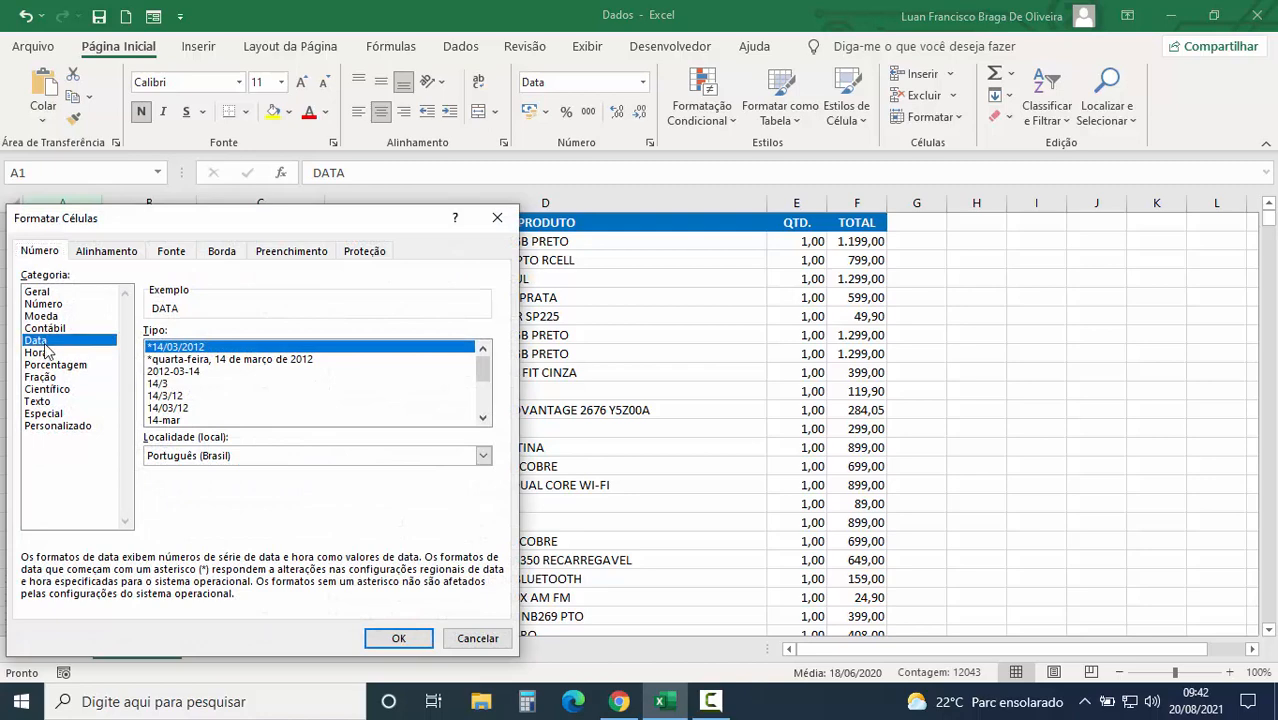
click(170, 348)
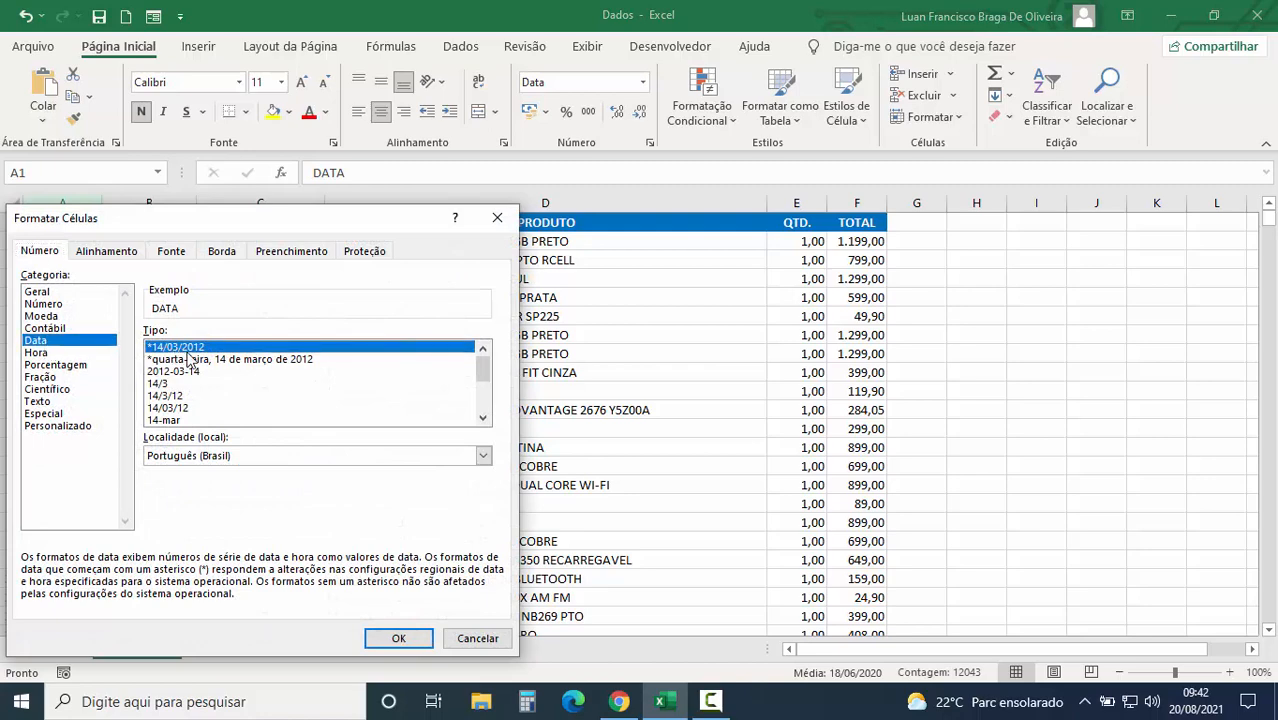
click(399, 640)
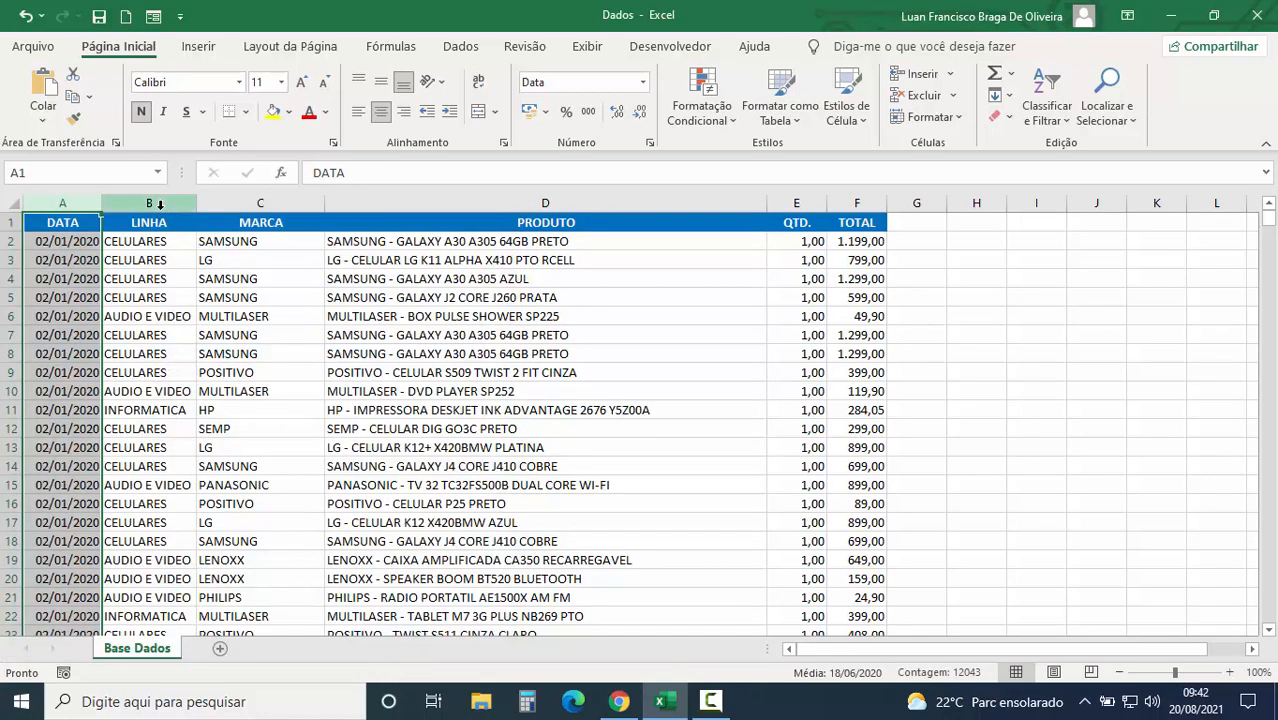
Format the LINHA, MARCA and PRODUTO columns with the Texto category.
drag(159, 204, 516, 243)
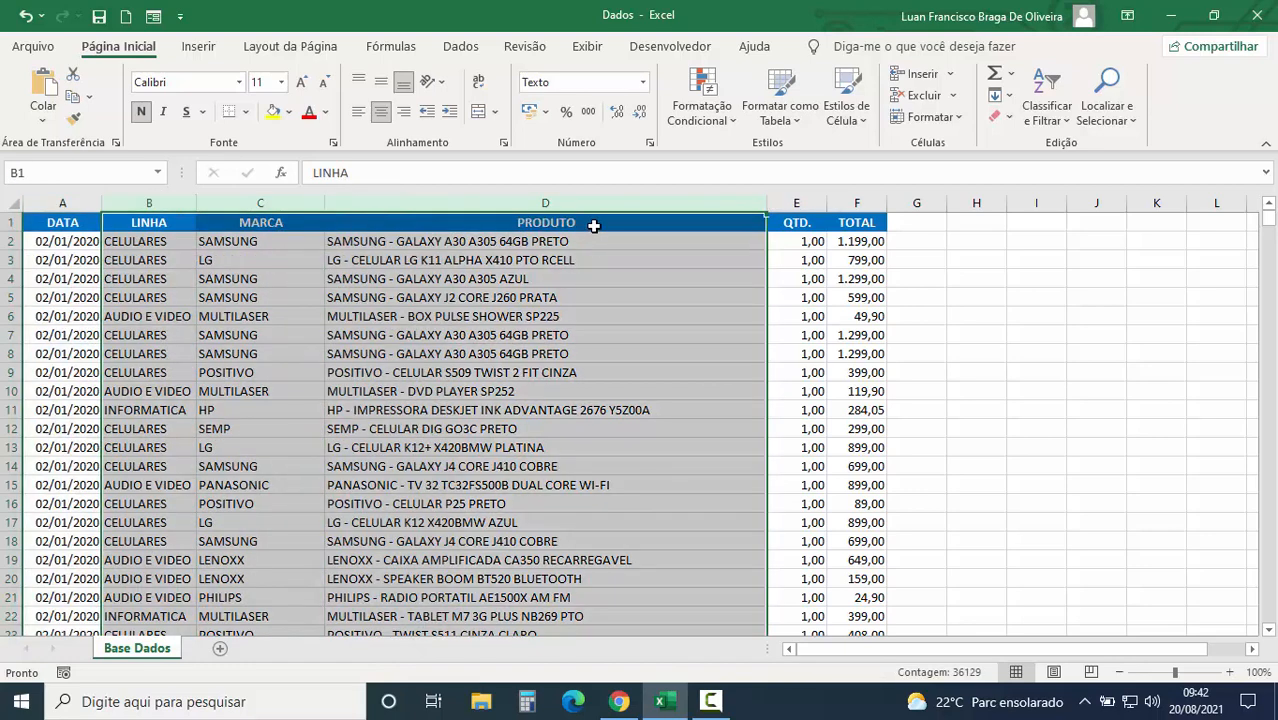
right_click(594, 226)
click(650, 463)
click(449, 419)
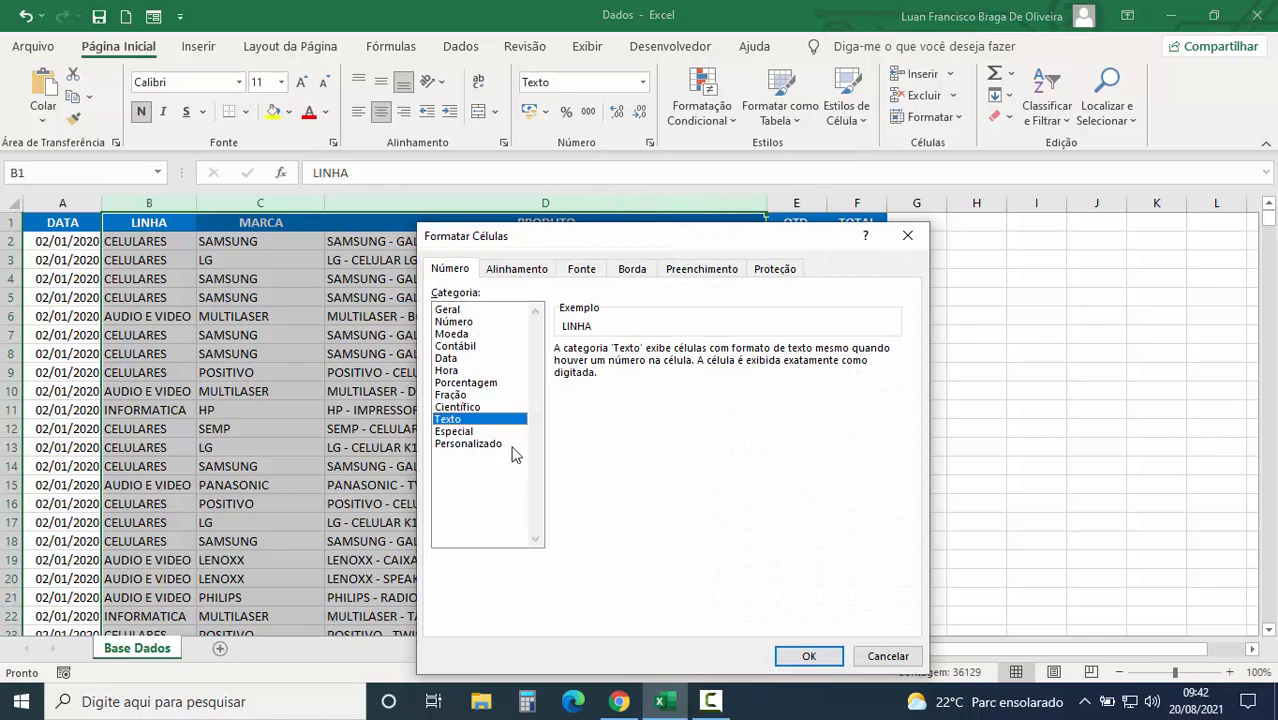
click(820, 655)
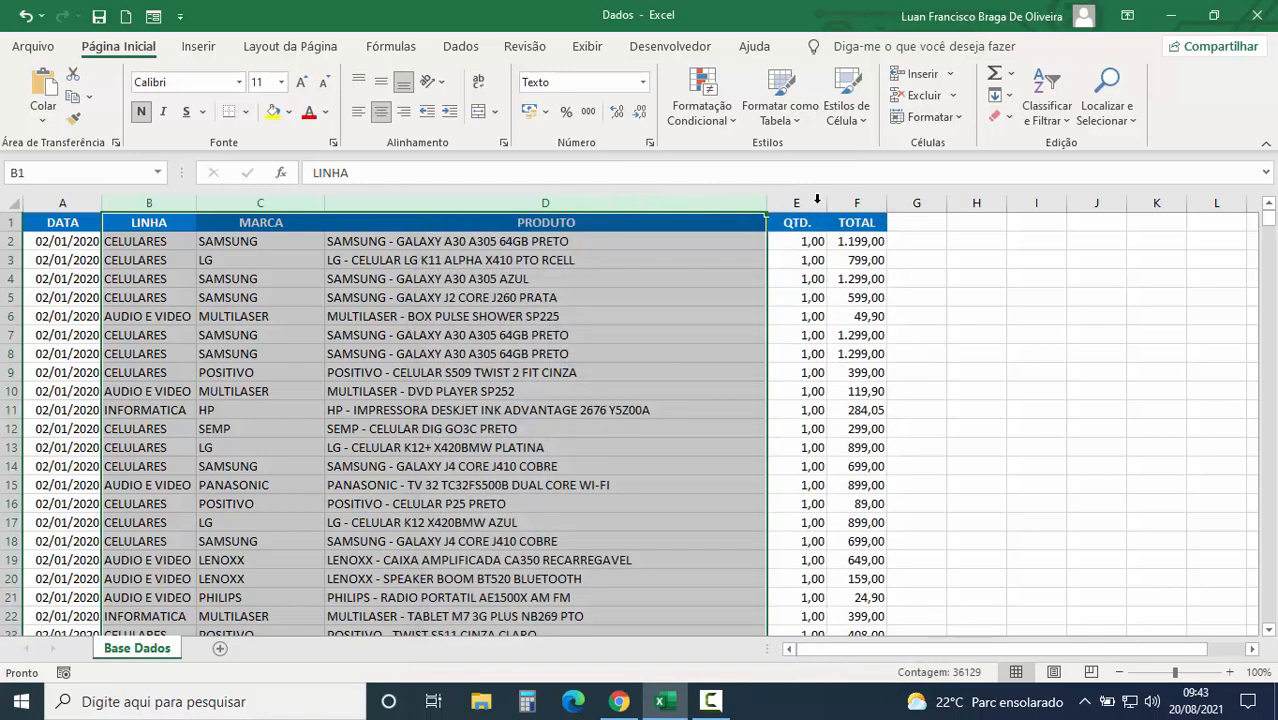
Format the QTD. and TOTAL columns as Número with 2 decimal places and the thousands separator, and save the workbook.
drag(800, 200, 856, 203)
right_click(856, 203)
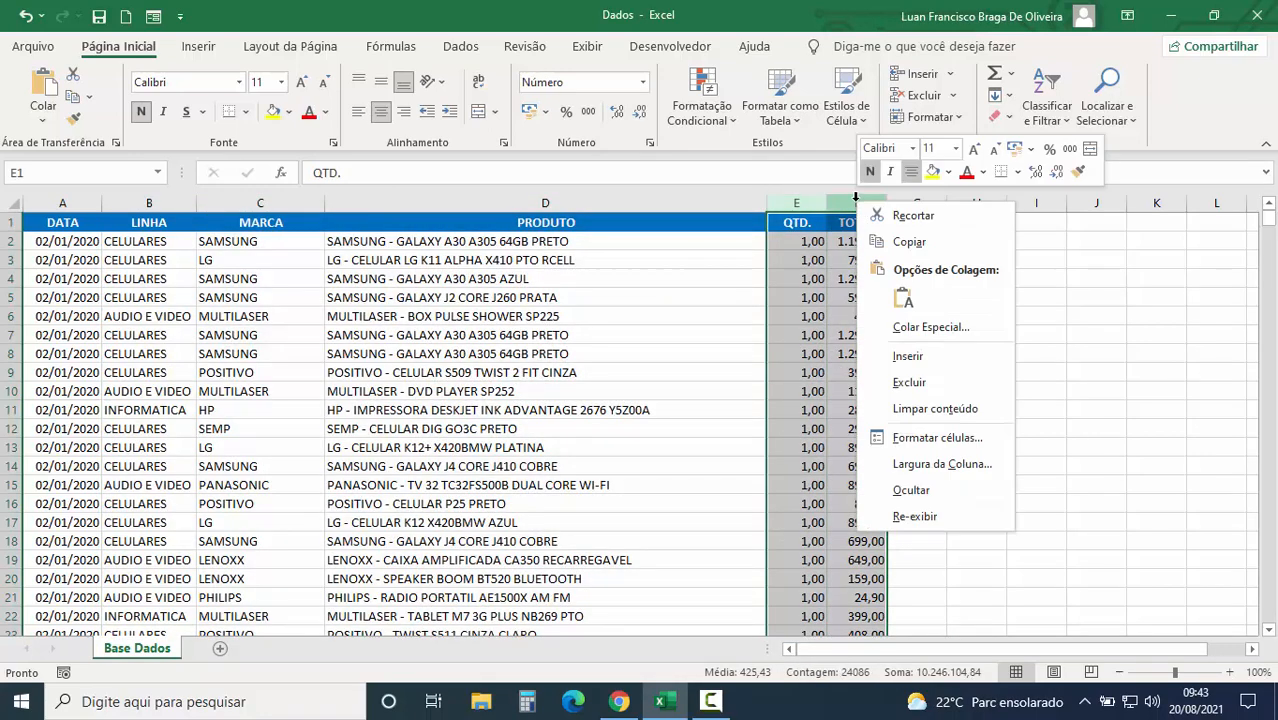
click(935, 437)
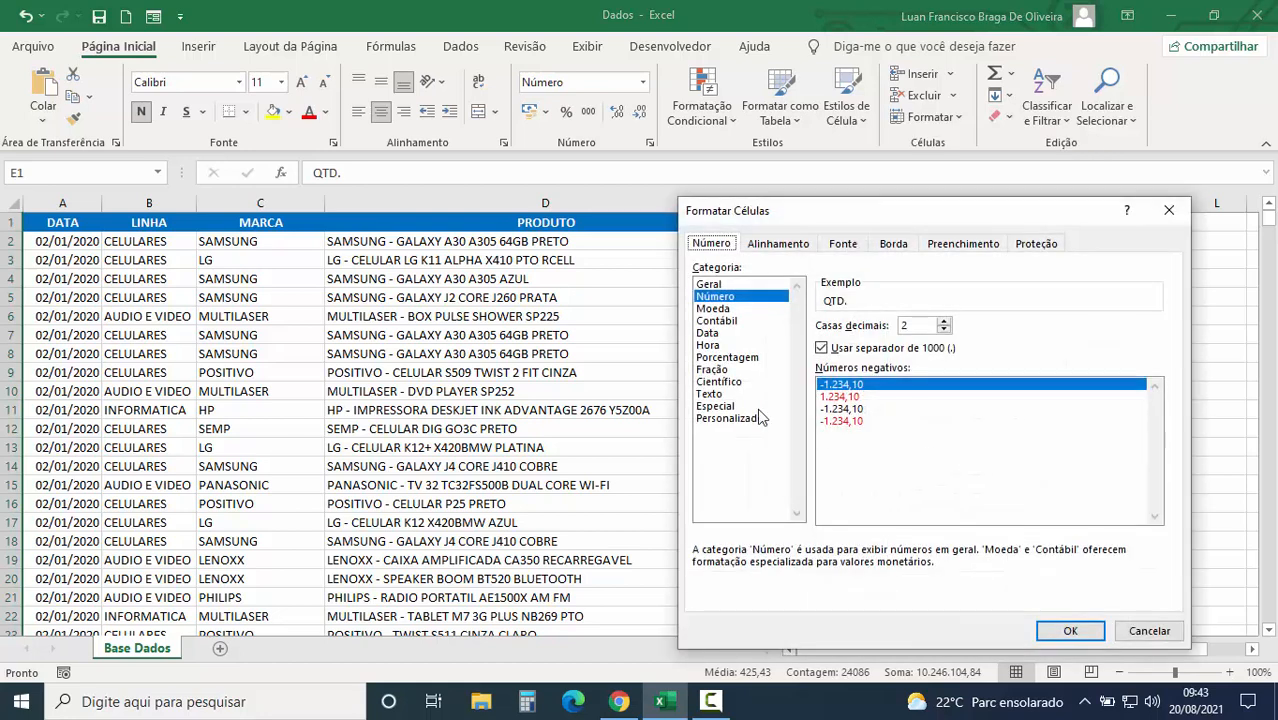
click(828, 349)
click(828, 349)
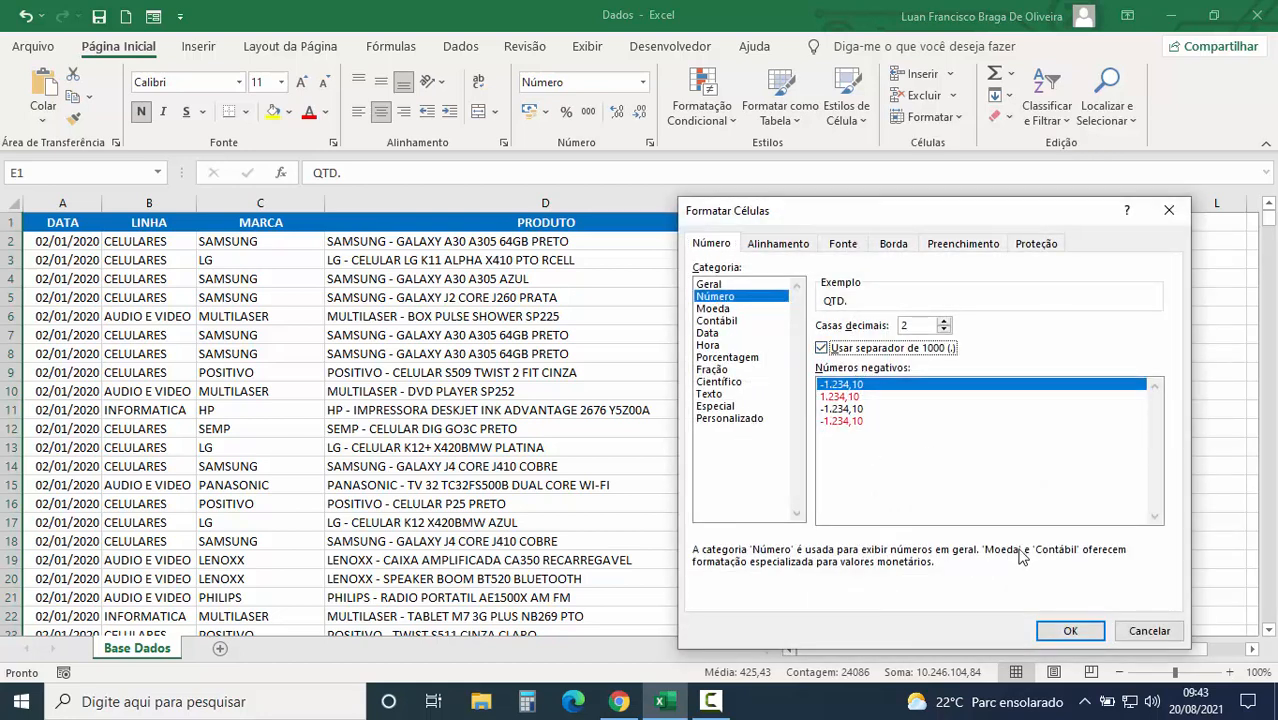
click(1071, 631)
click(485, 449)
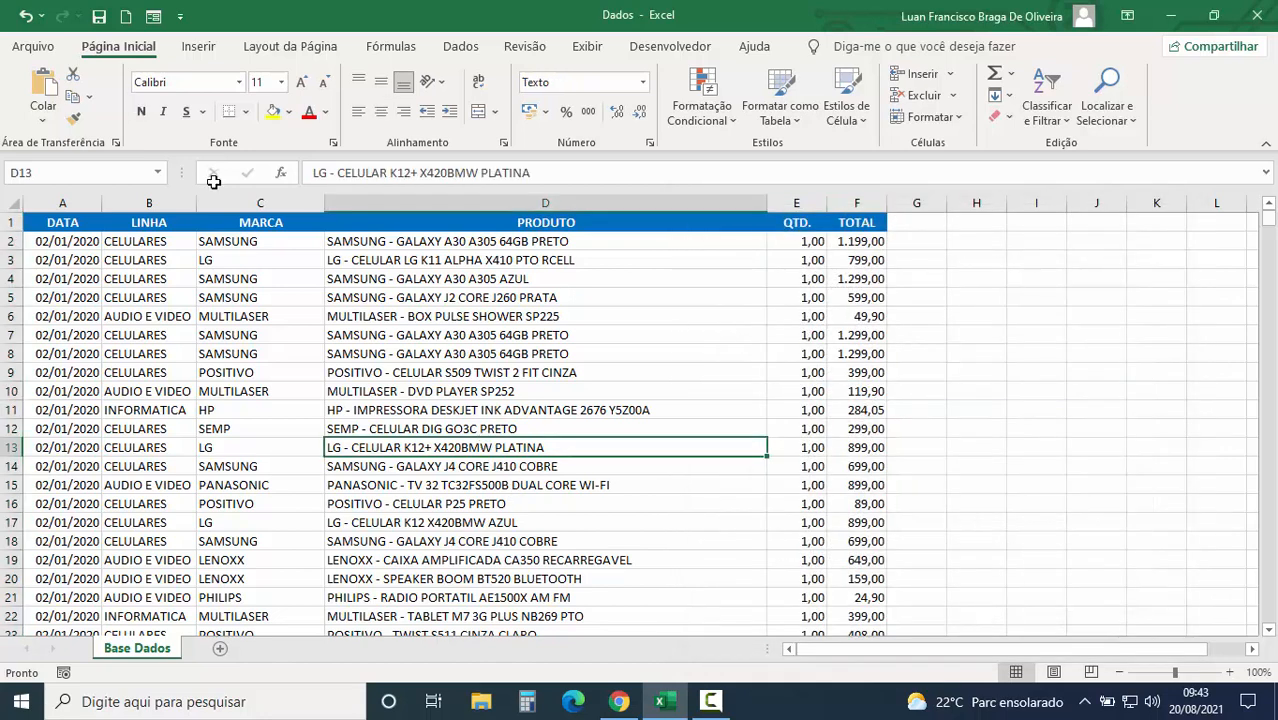
click(98, 17)
Search Windows for Access and launch it.
click(136, 704)
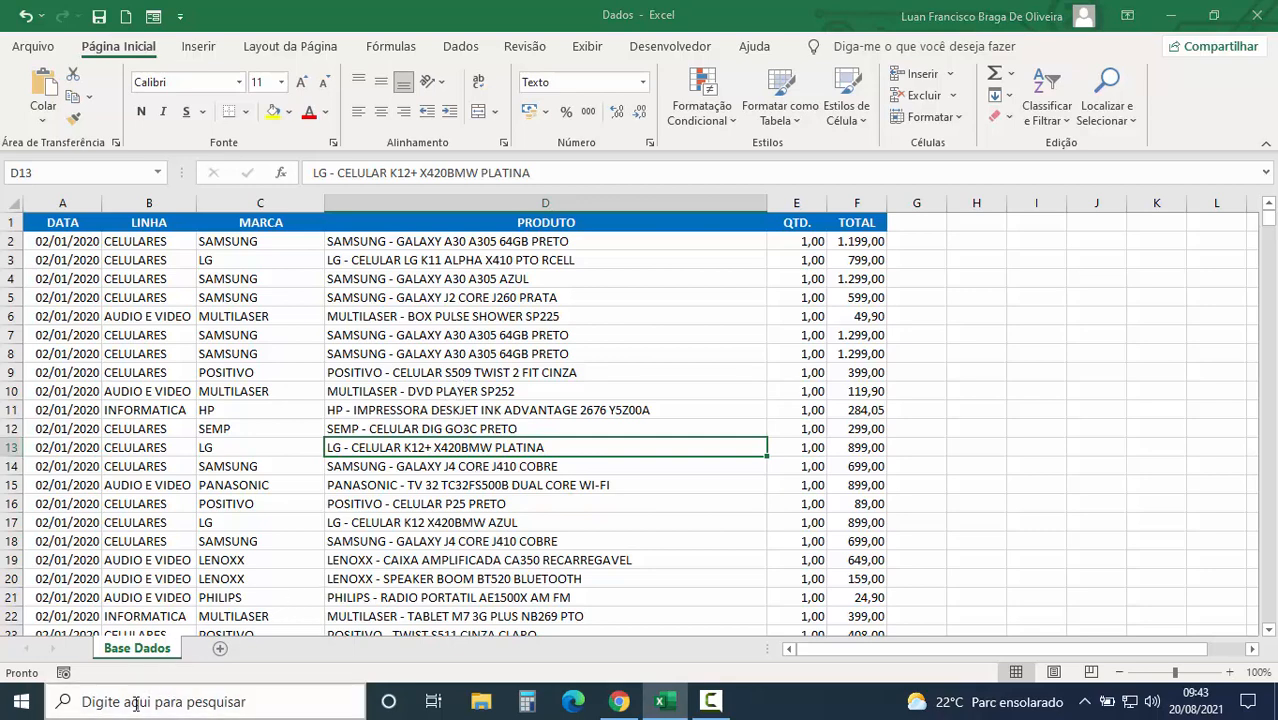
text(ac)
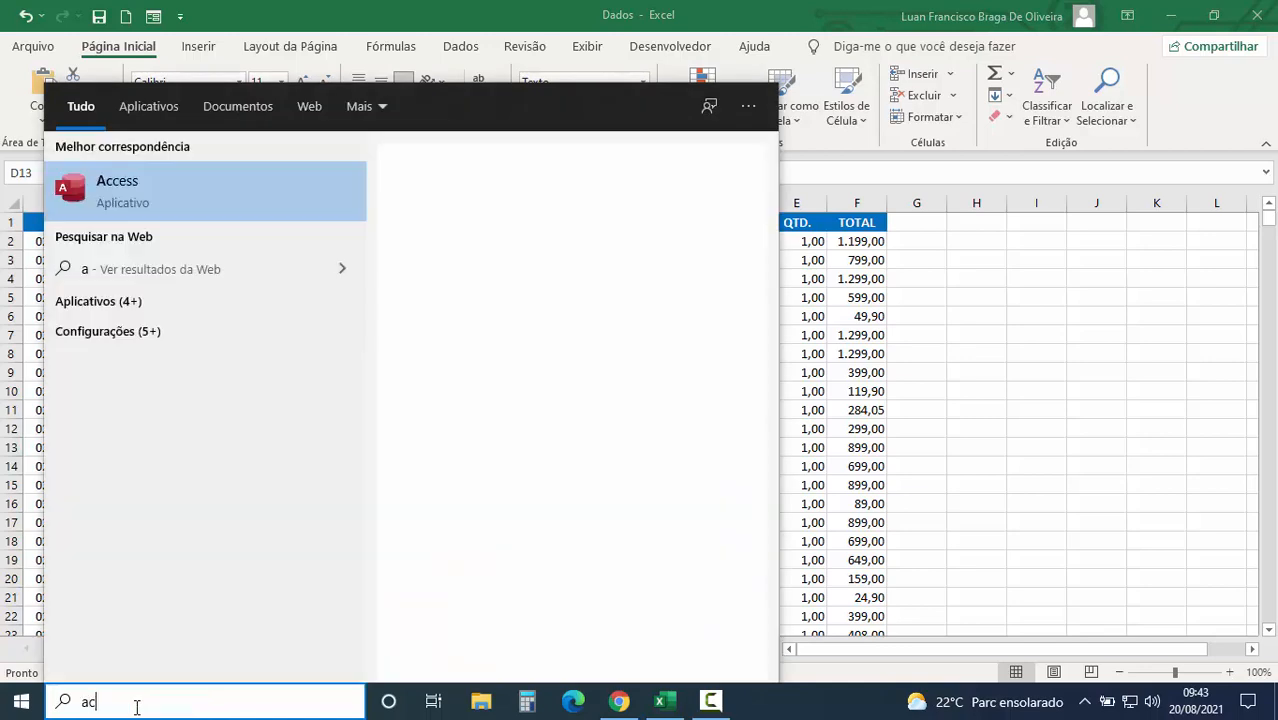
text(cess)
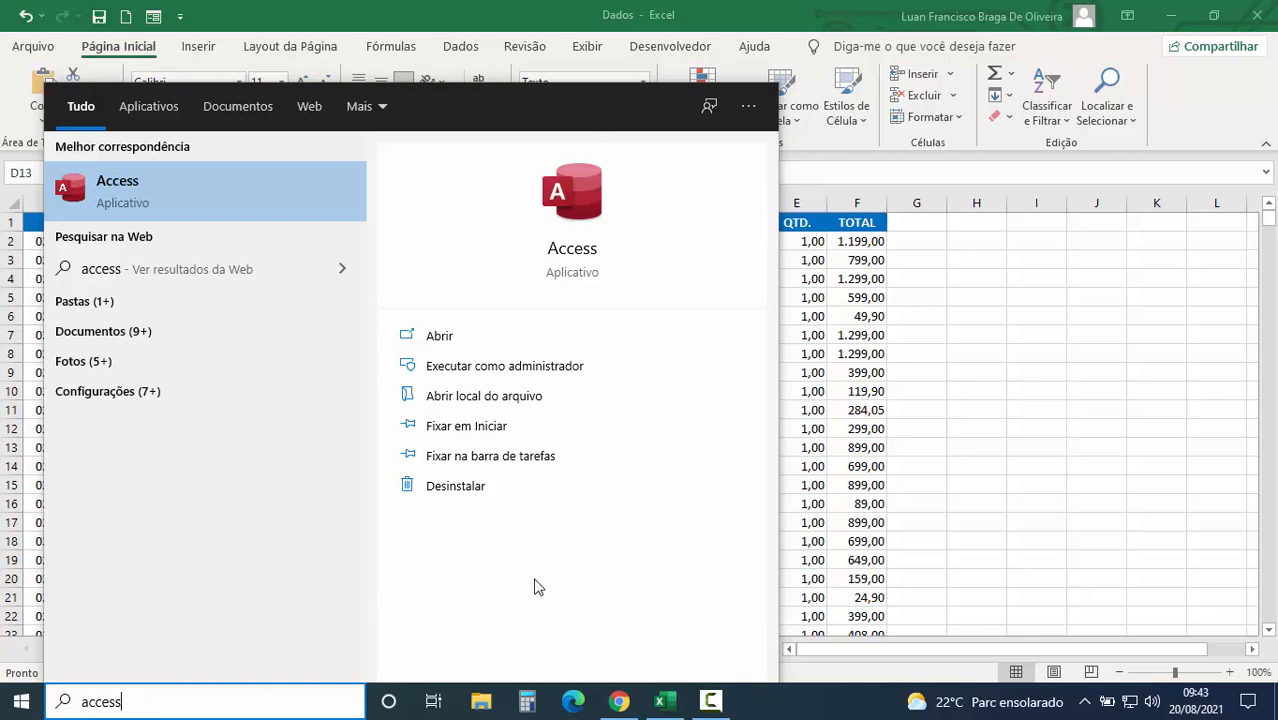
click(575, 258)
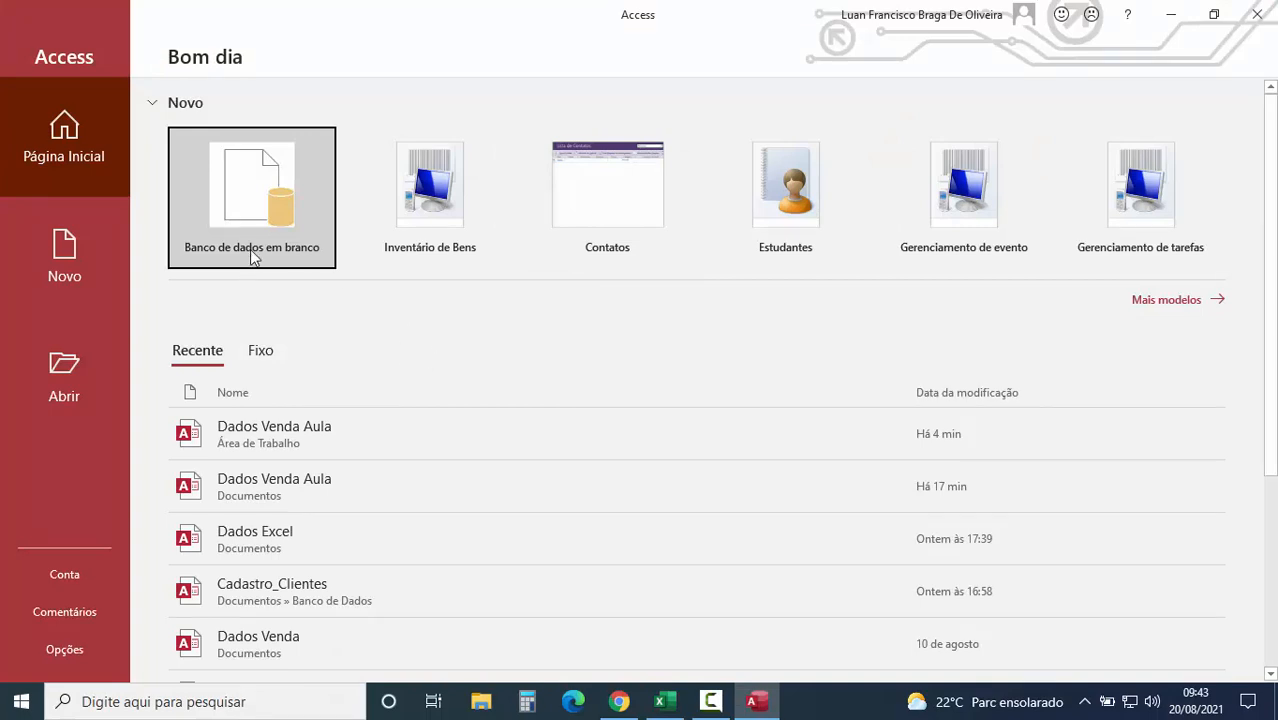
Create a blank database named Dados Venda Aula in the Área de Trabalho folder and close its empty default table.
click(252, 195)
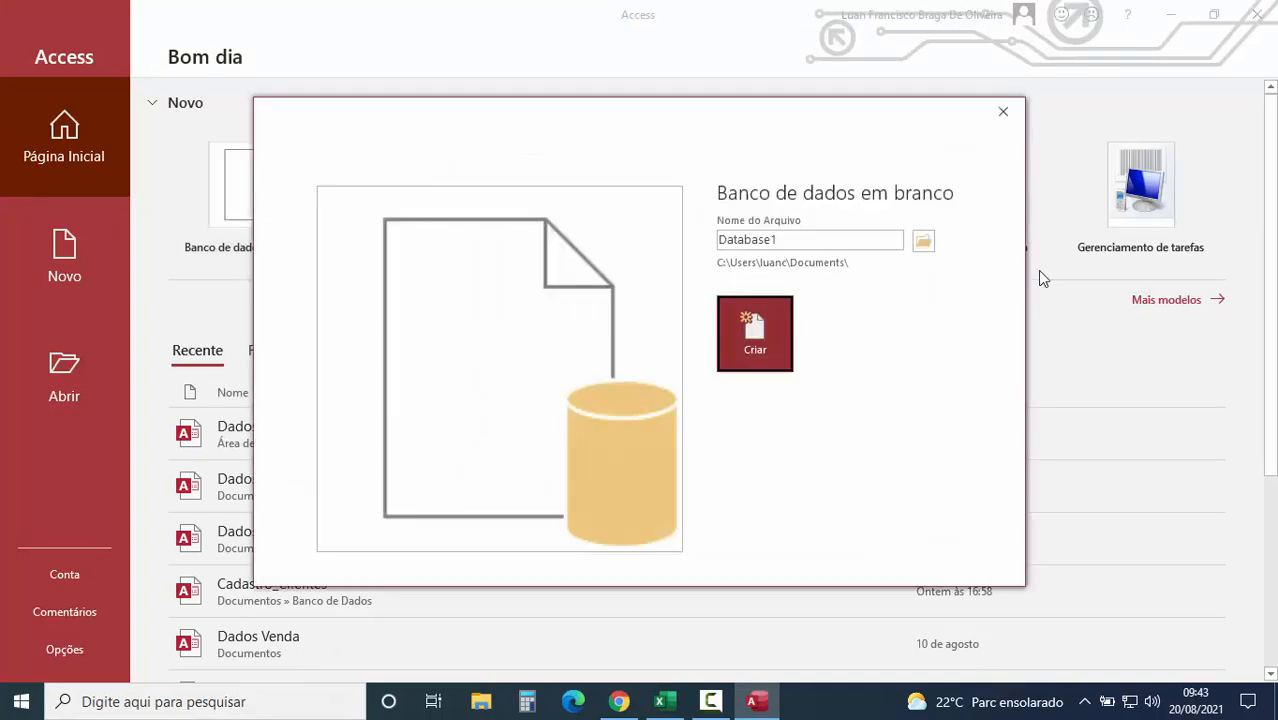
double_click(807, 238)
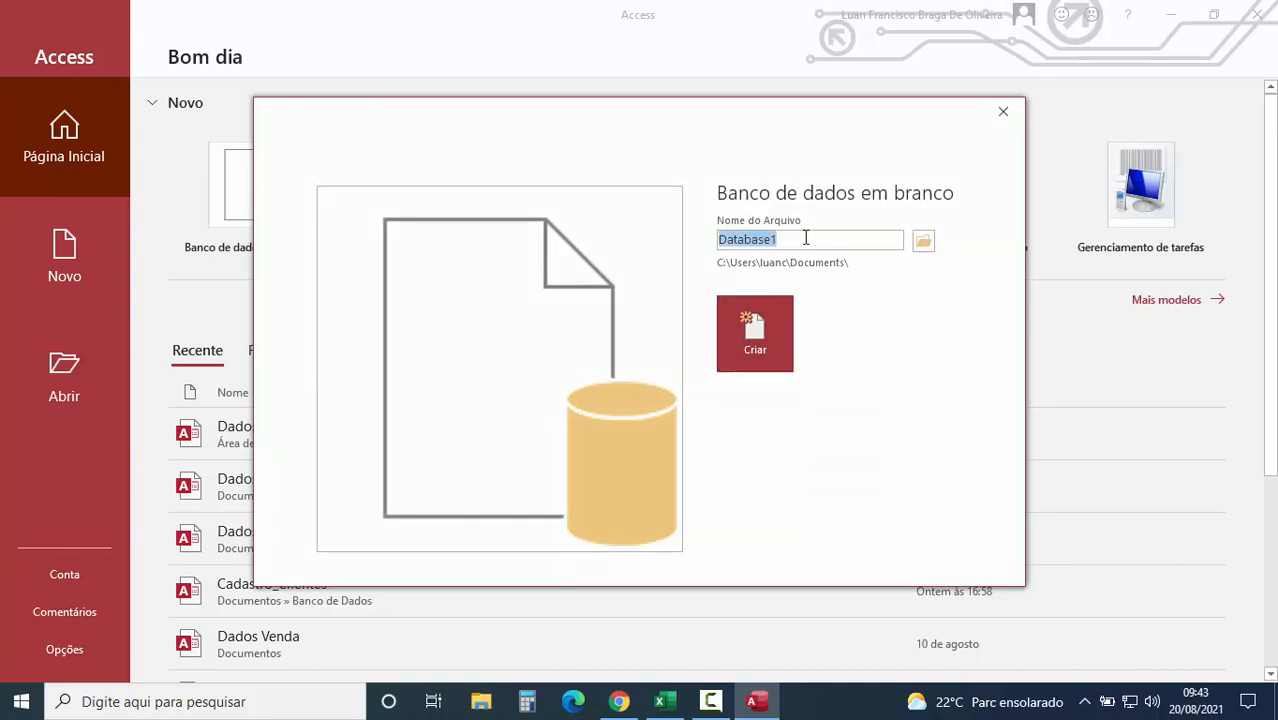
text(D)
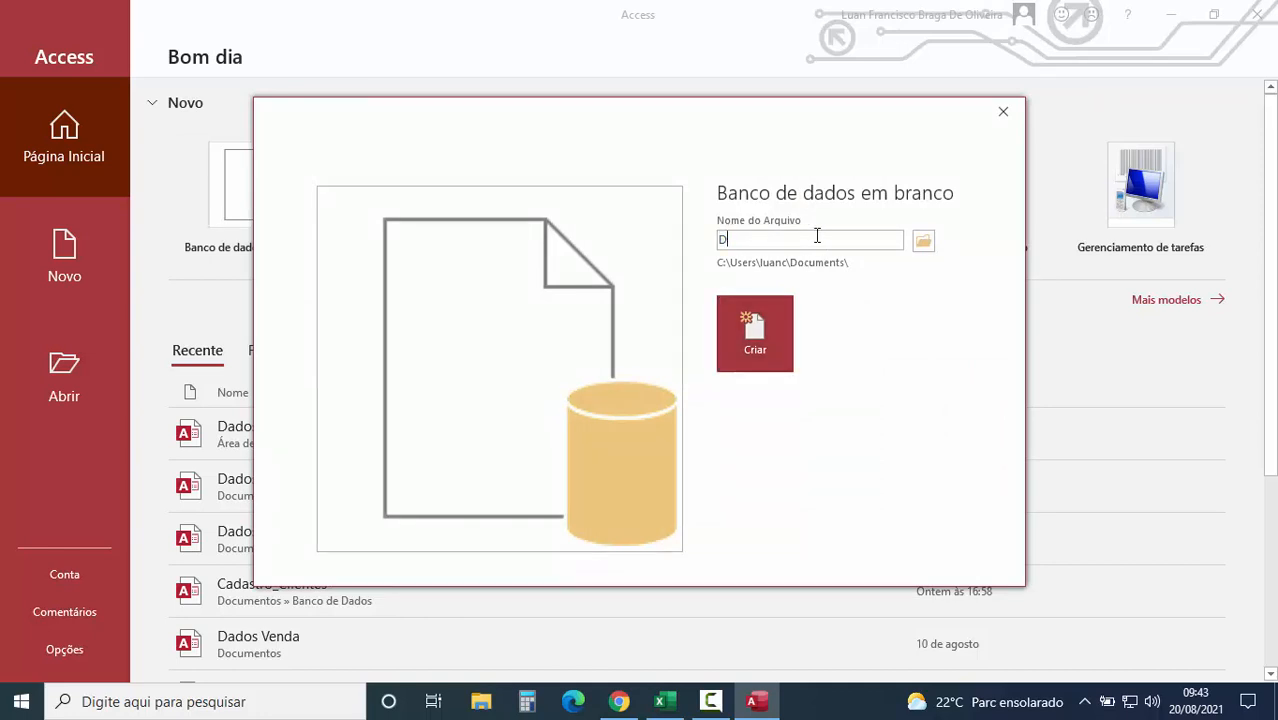
text(ados Venda Aula)
click(923, 244)
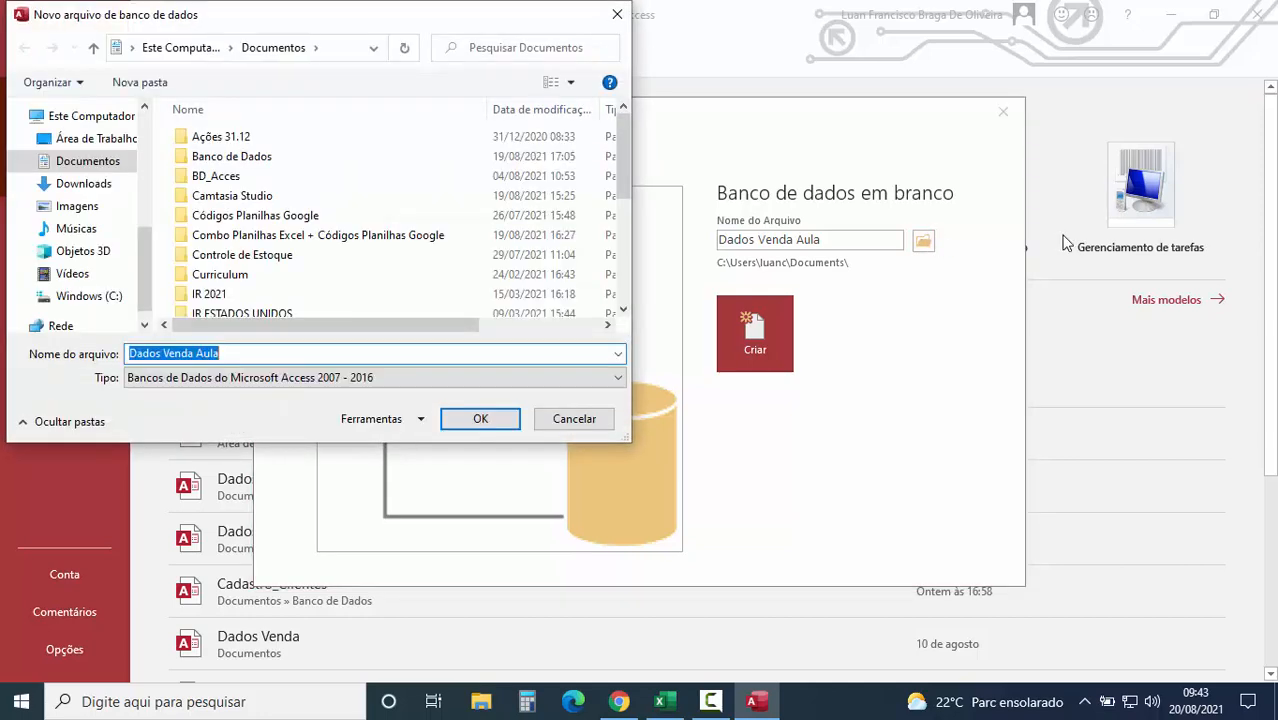
drag(146, 280, 141, 159)
click(99, 148)
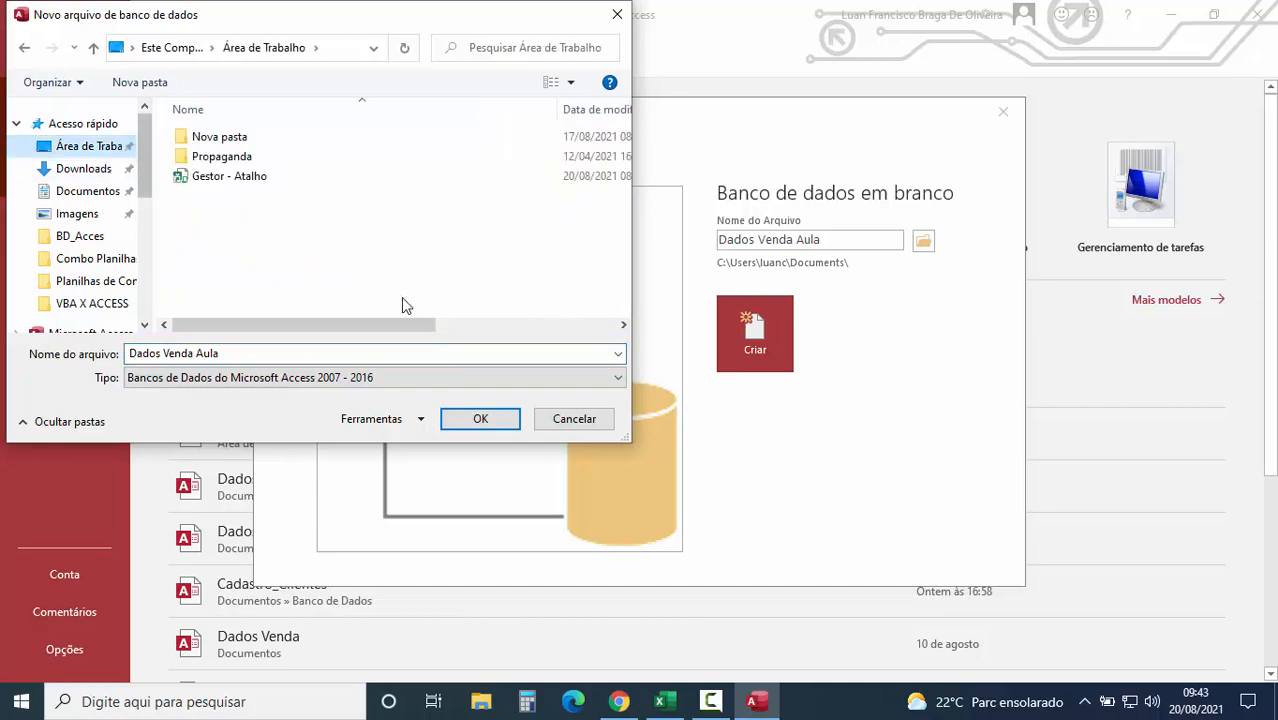
click(479, 419)
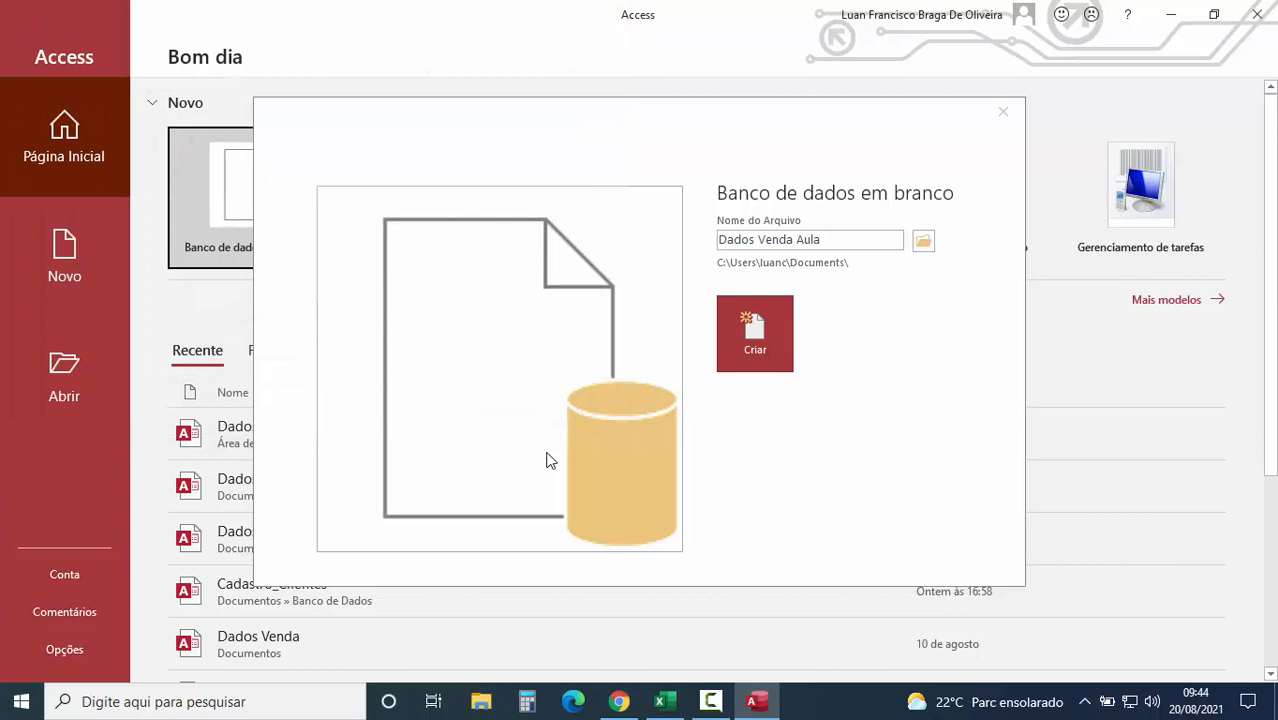
click(756, 336)
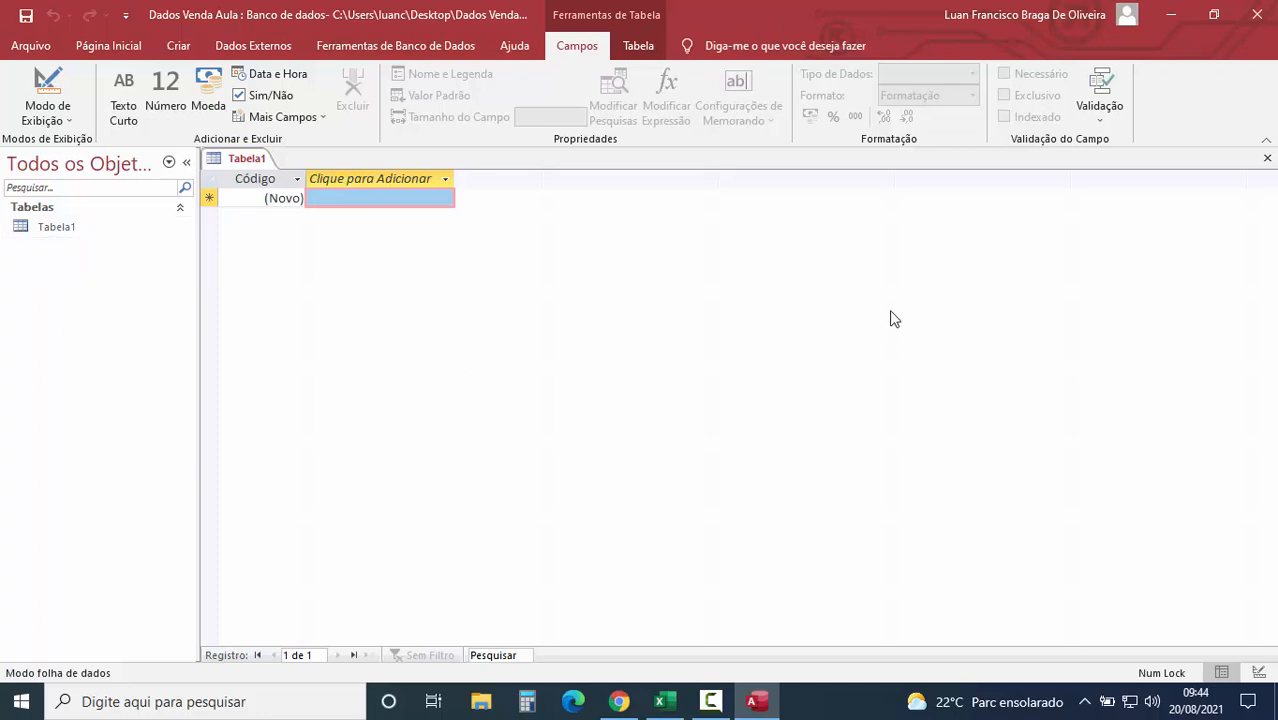
click(1267, 160)
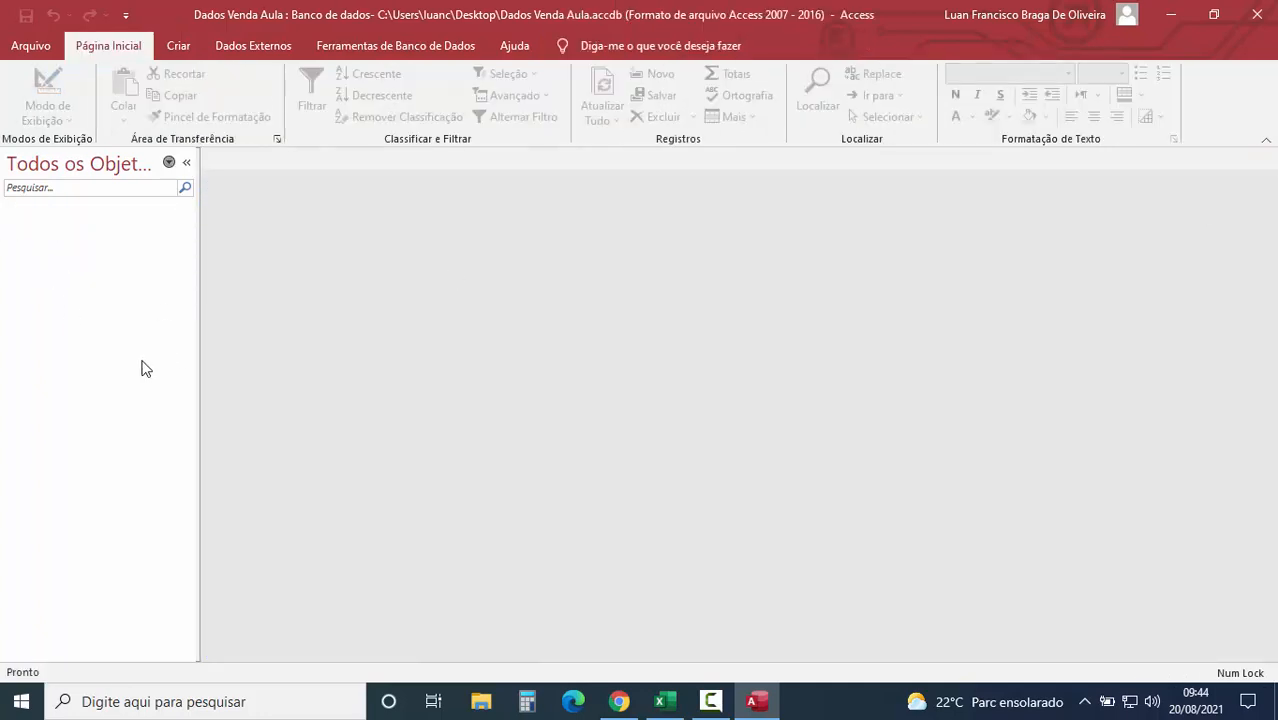
Start an external data import from Excel and choose the Dados workbook in the Área de Trabalho folder as the source file.
click(255, 47)
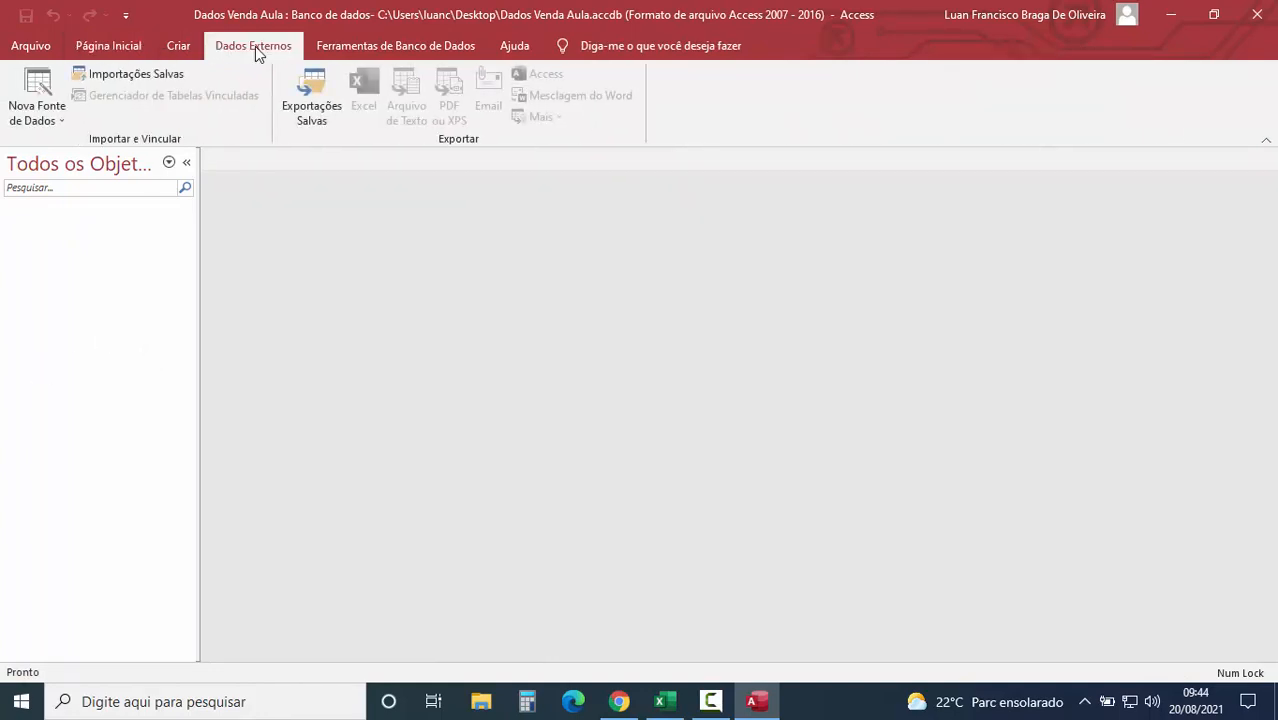
click(63, 124)
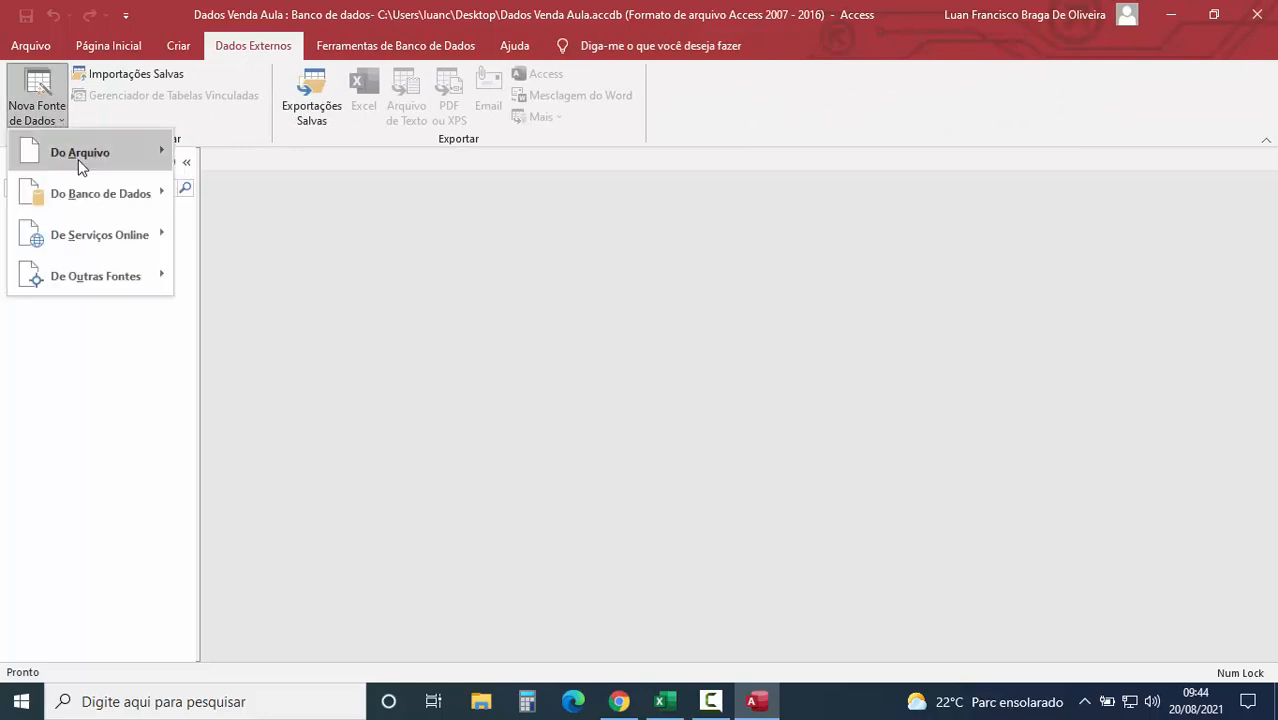
mouse_move(78, 159)
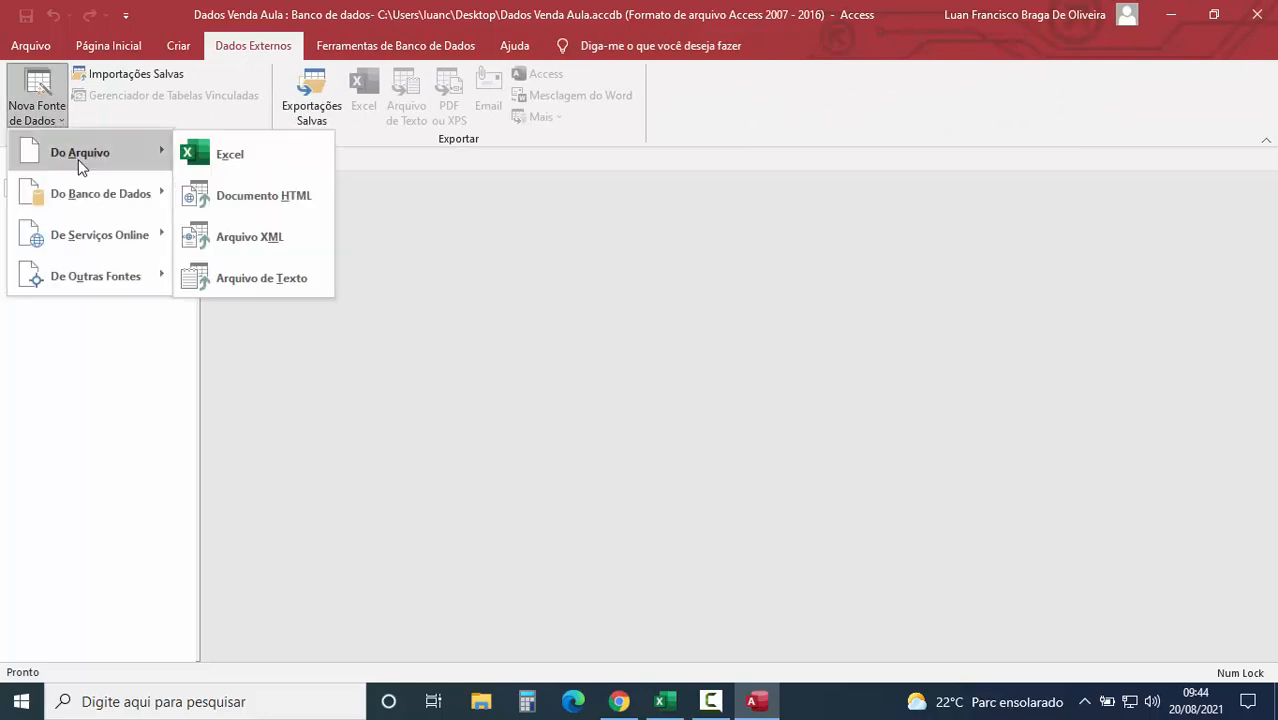
click(248, 169)
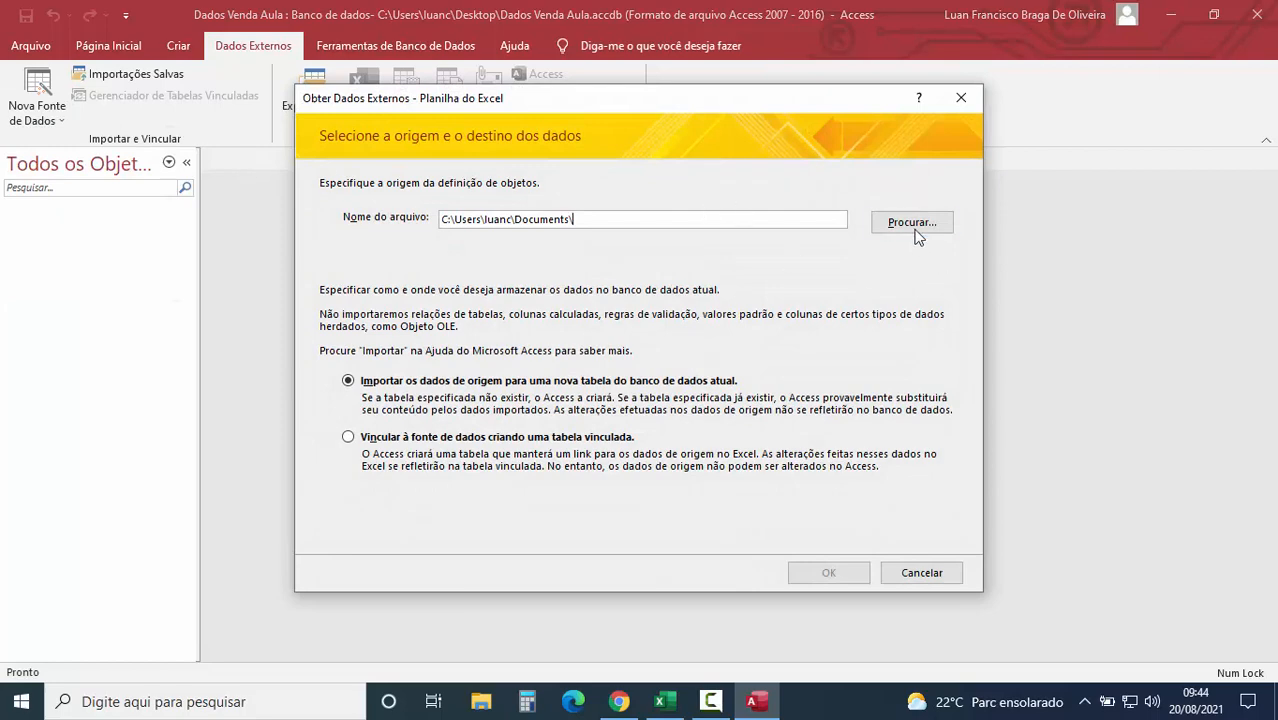
click(914, 228)
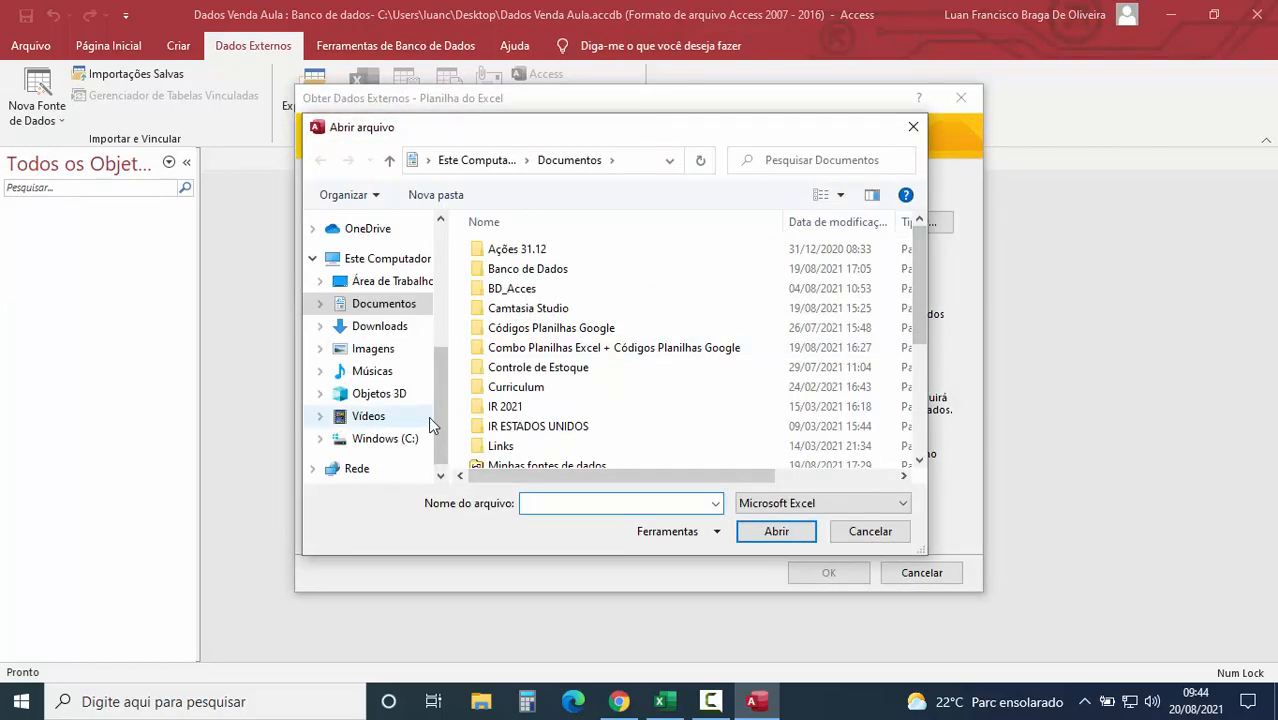
drag(440, 432, 436, 252)
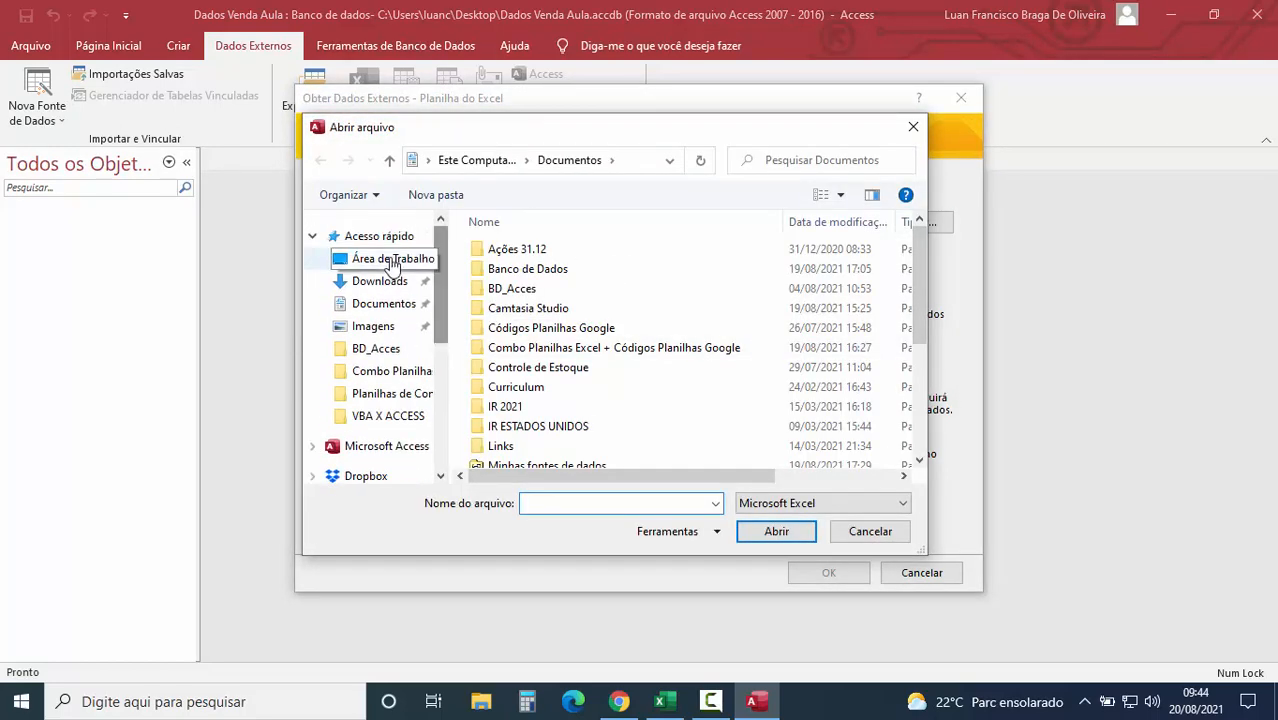
click(392, 262)
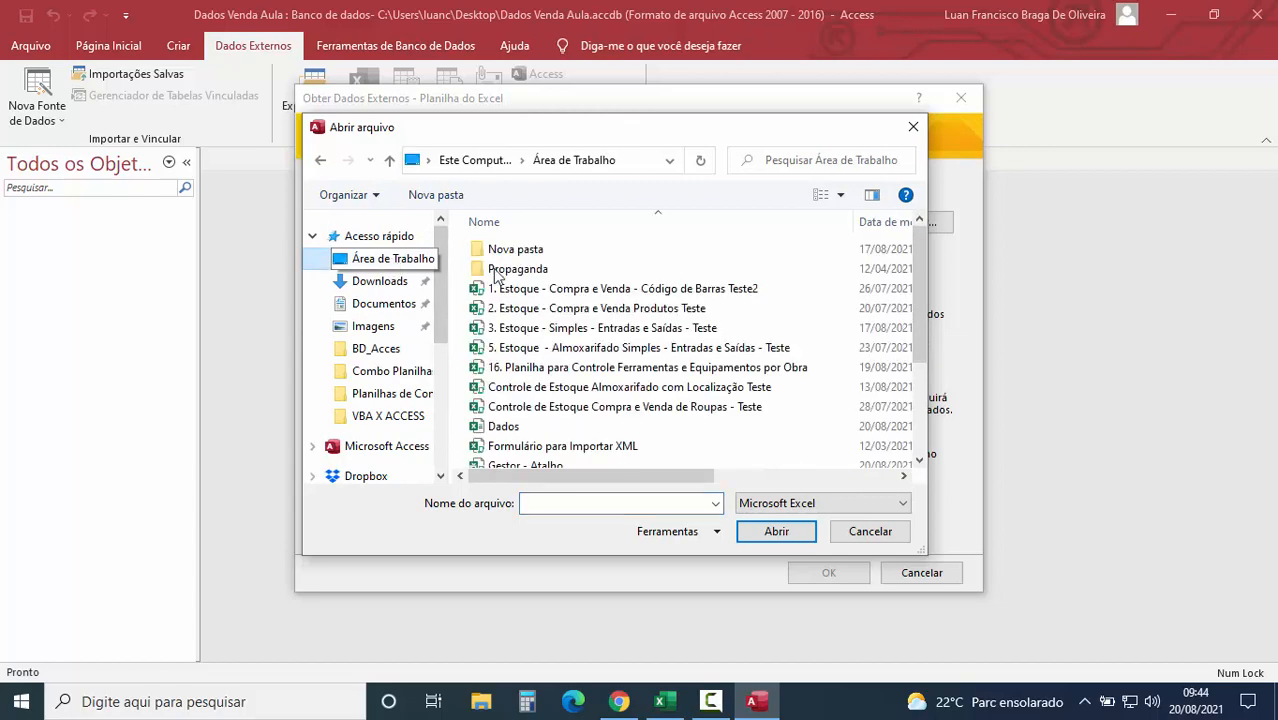
click(510, 429)
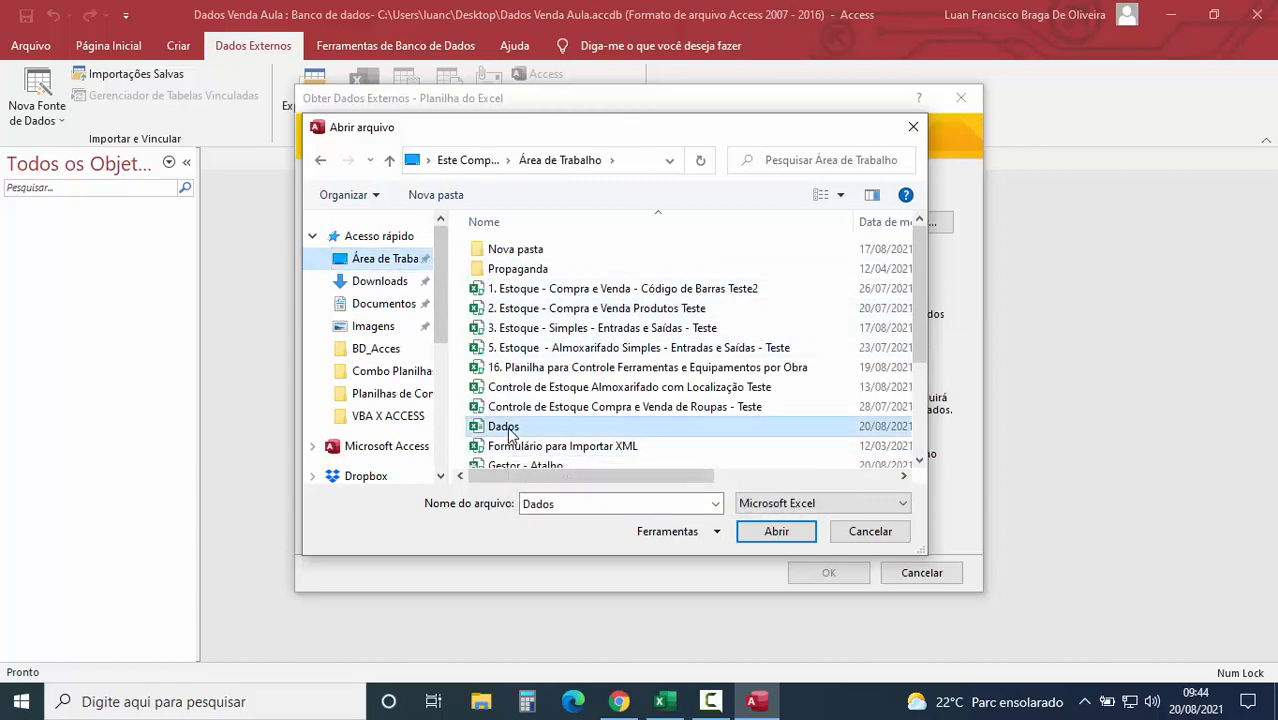
click(776, 536)
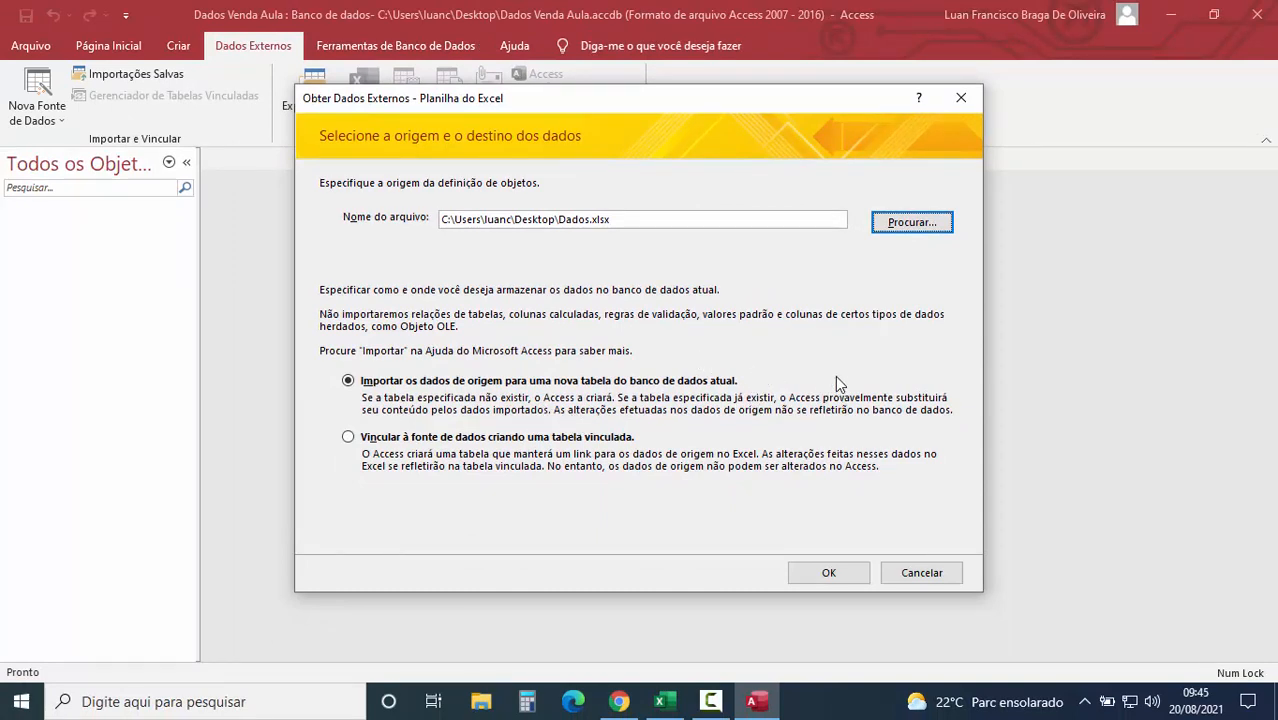
Import the source data into a new table and treat the first row as column headings.
click(834, 570)
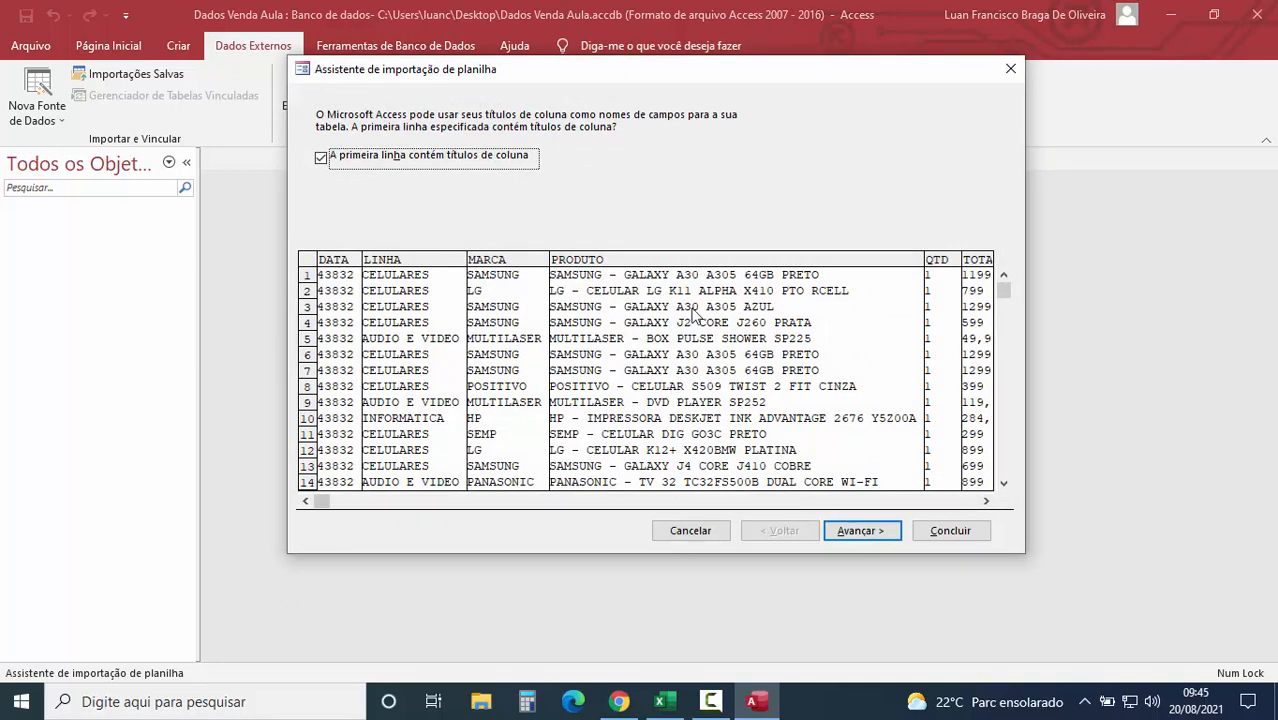
click(323, 162)
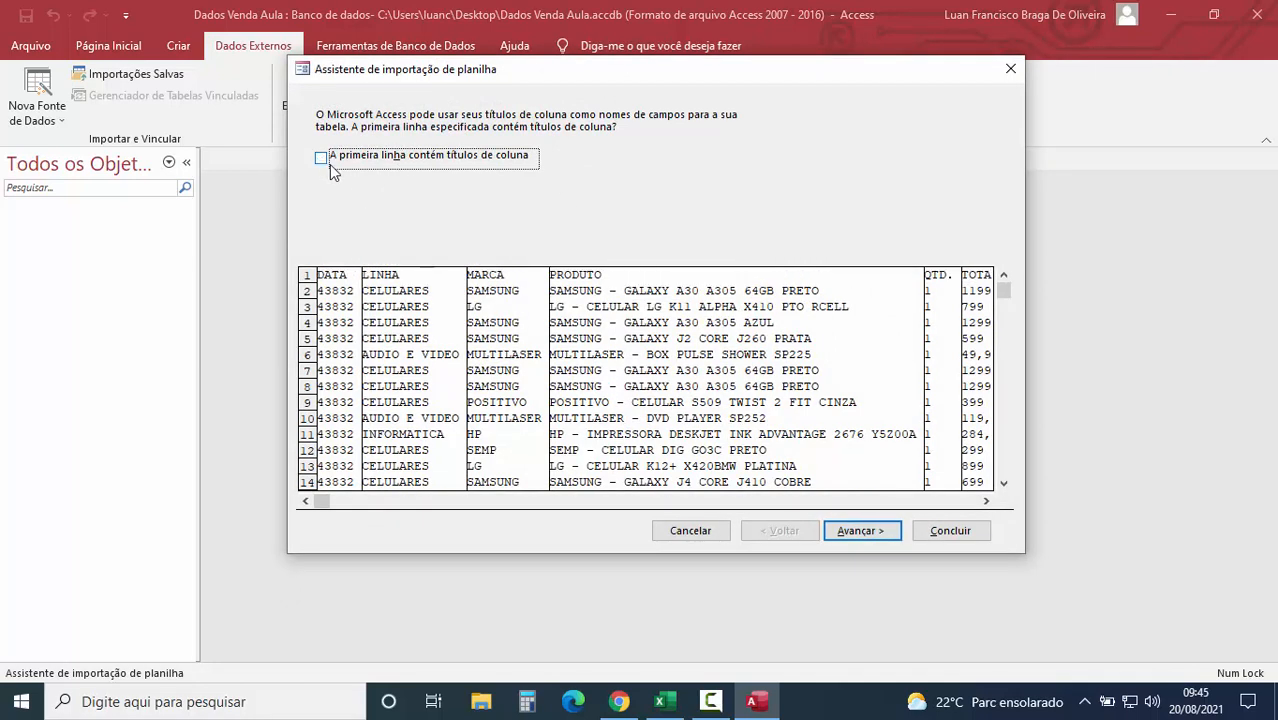
click(329, 164)
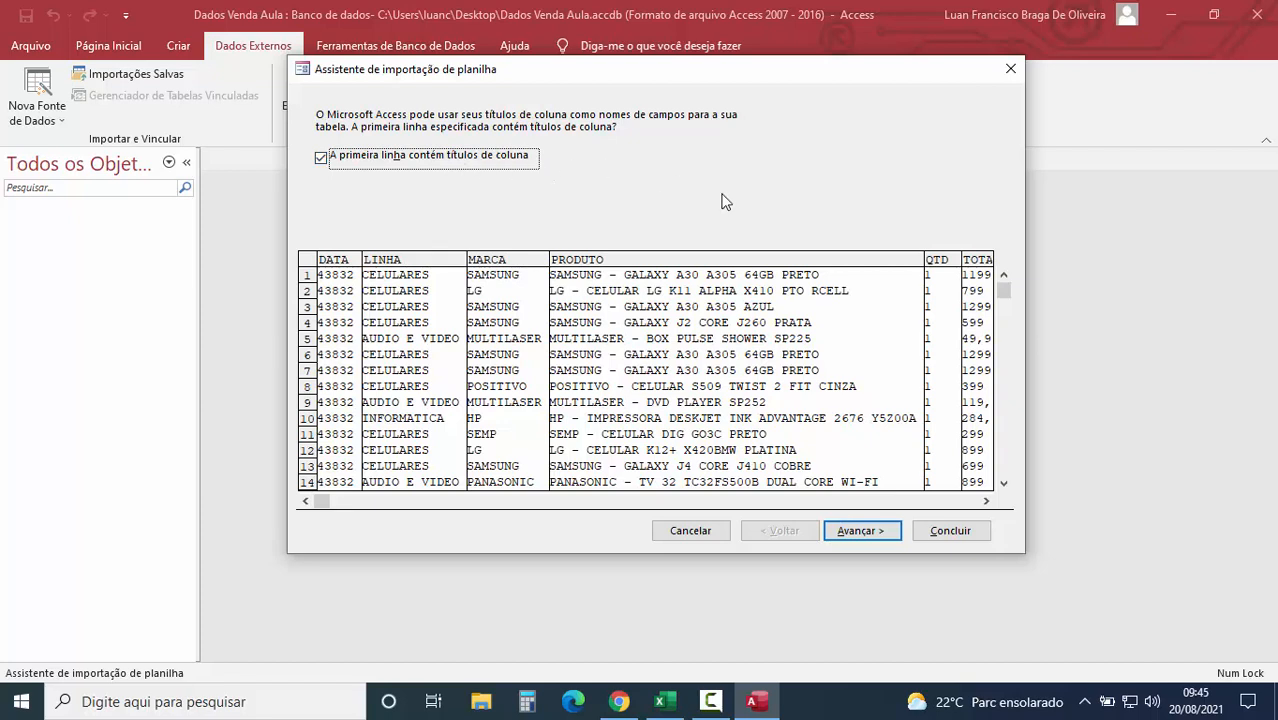
click(341, 263)
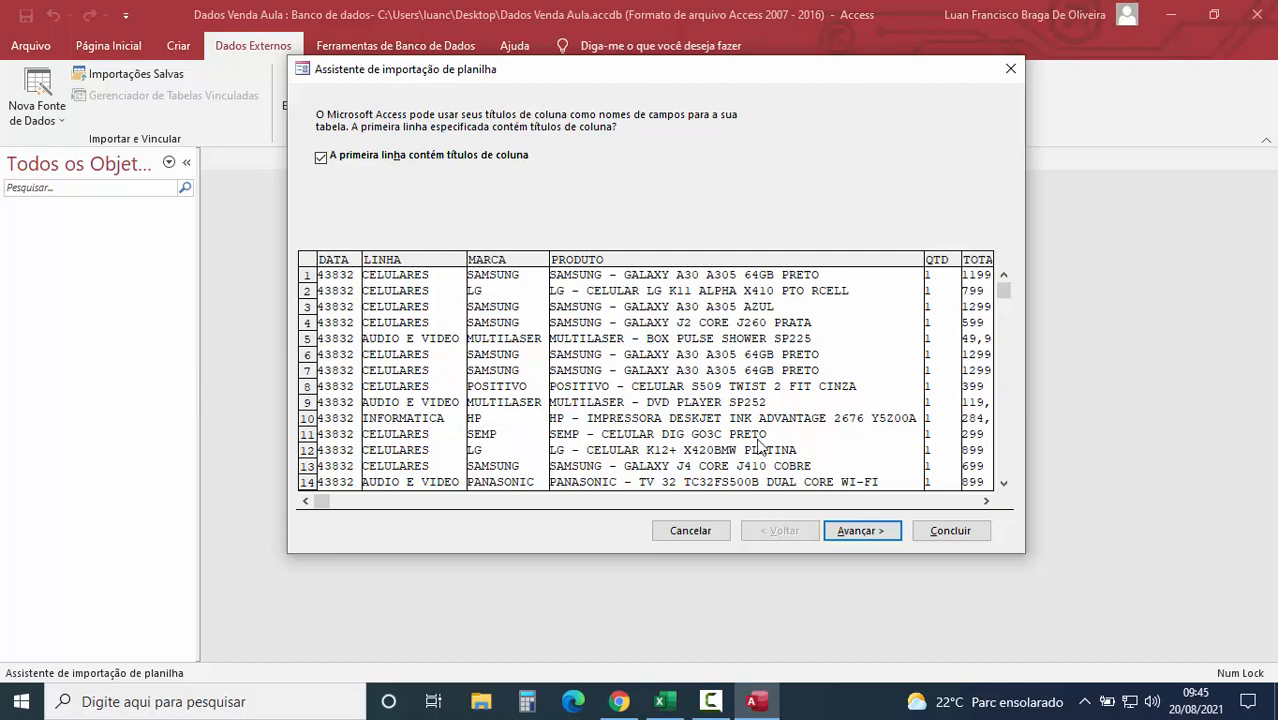
click(870, 530)
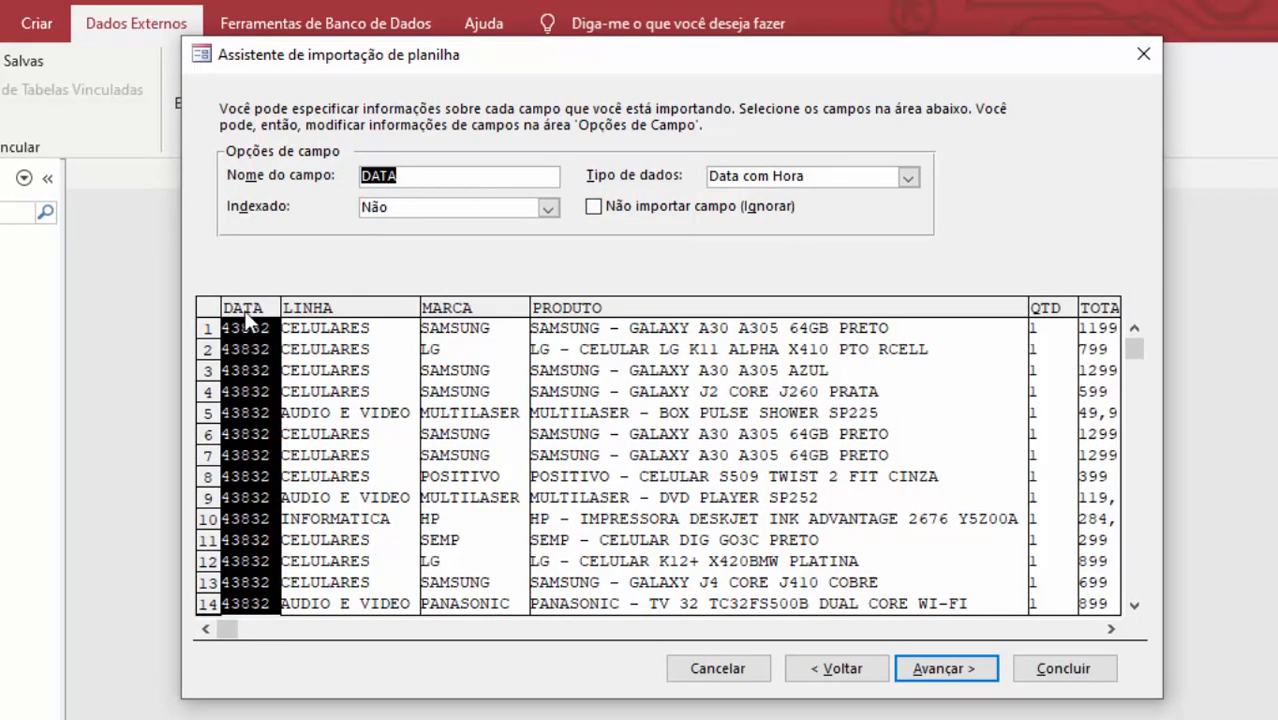
Keep Data com Hora as the DATA field's data type, review the data types of the other fields, and accept the field options.
click(907, 178)
click(782, 321)
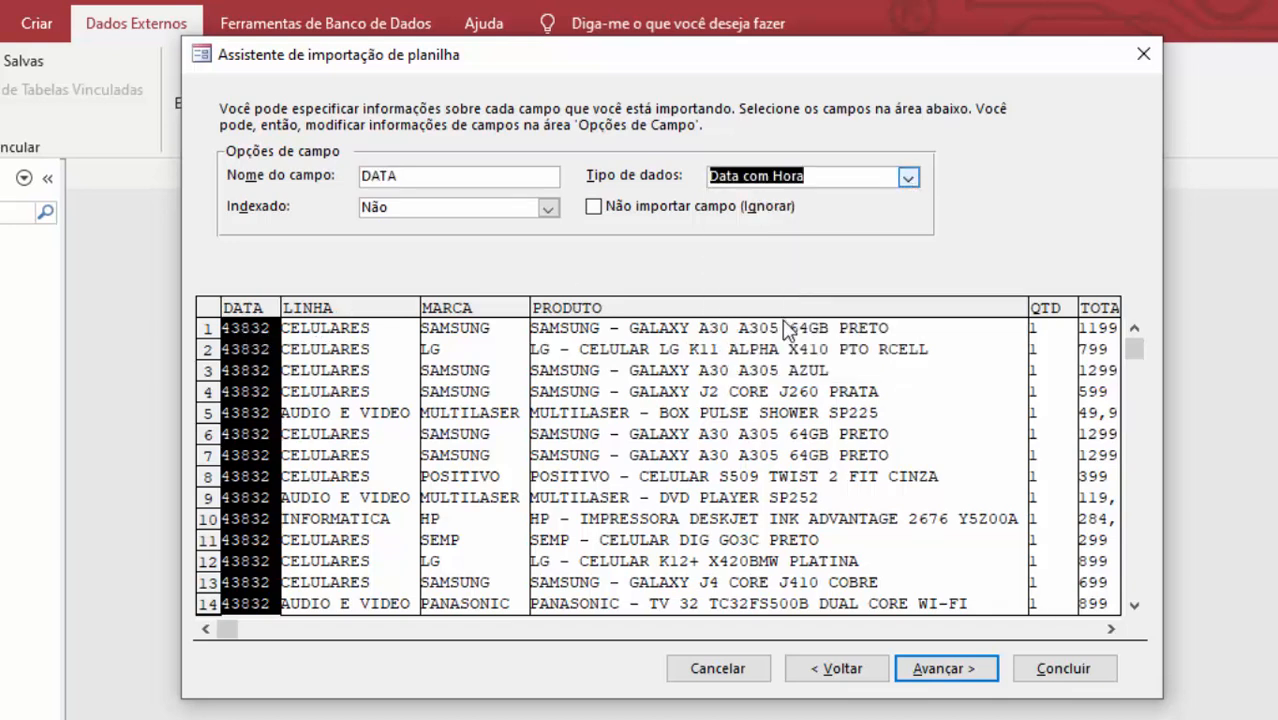
click(330, 312)
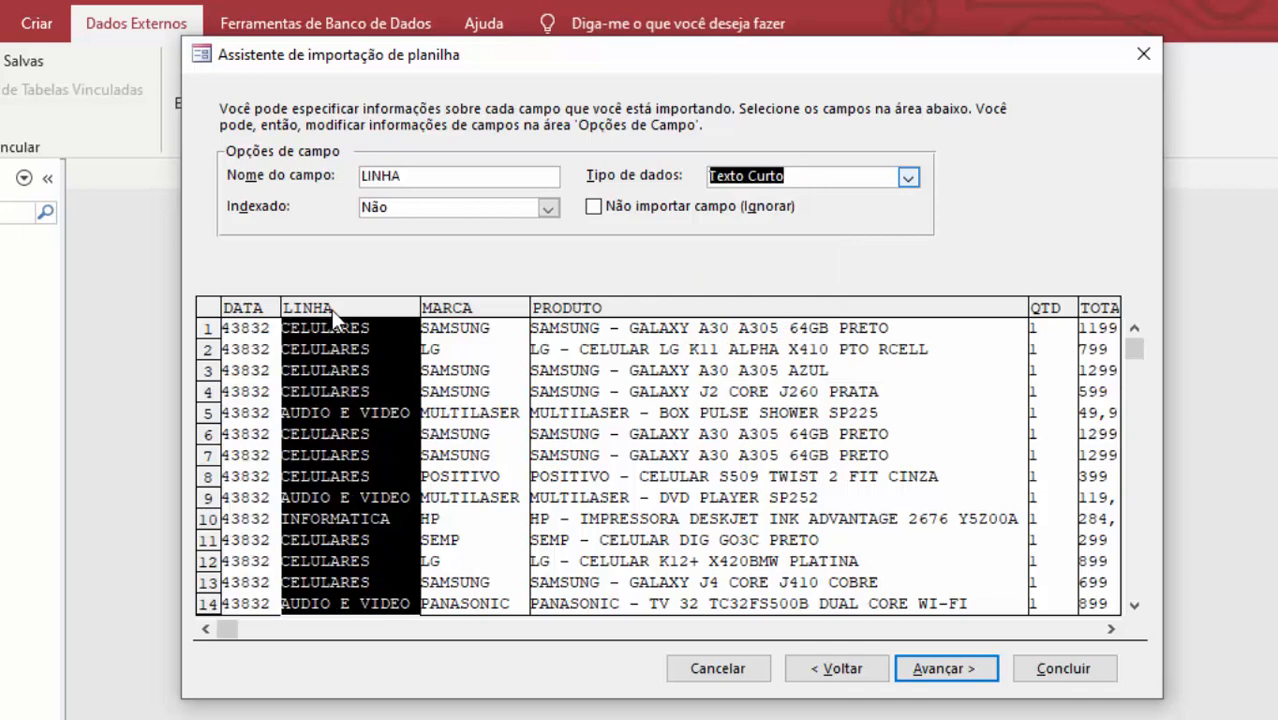
click(478, 325)
click(620, 326)
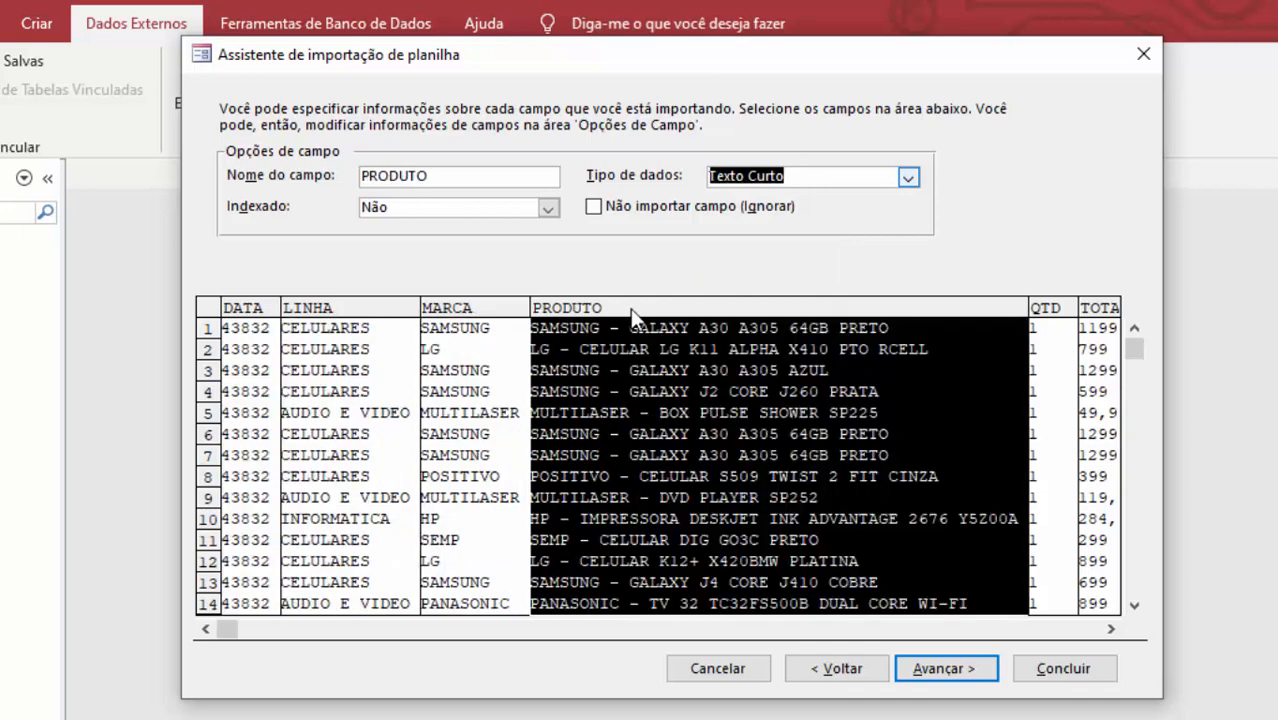
click(1047, 314)
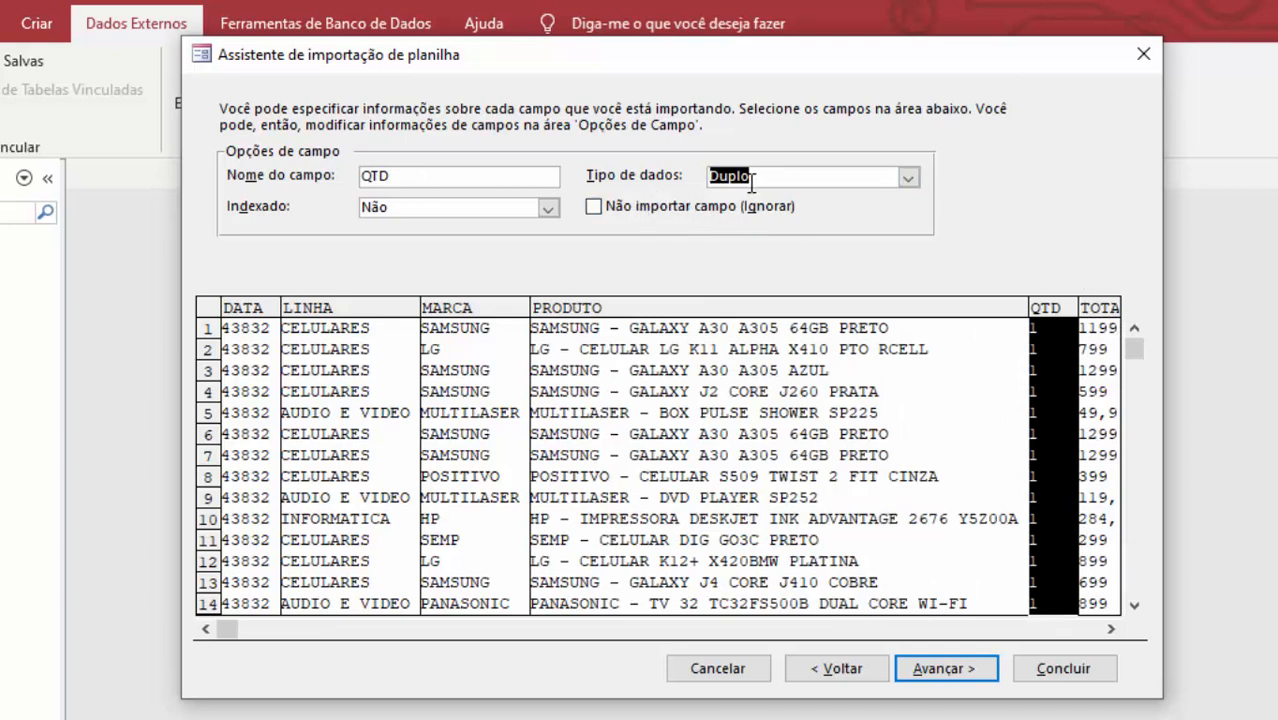
click(1116, 325)
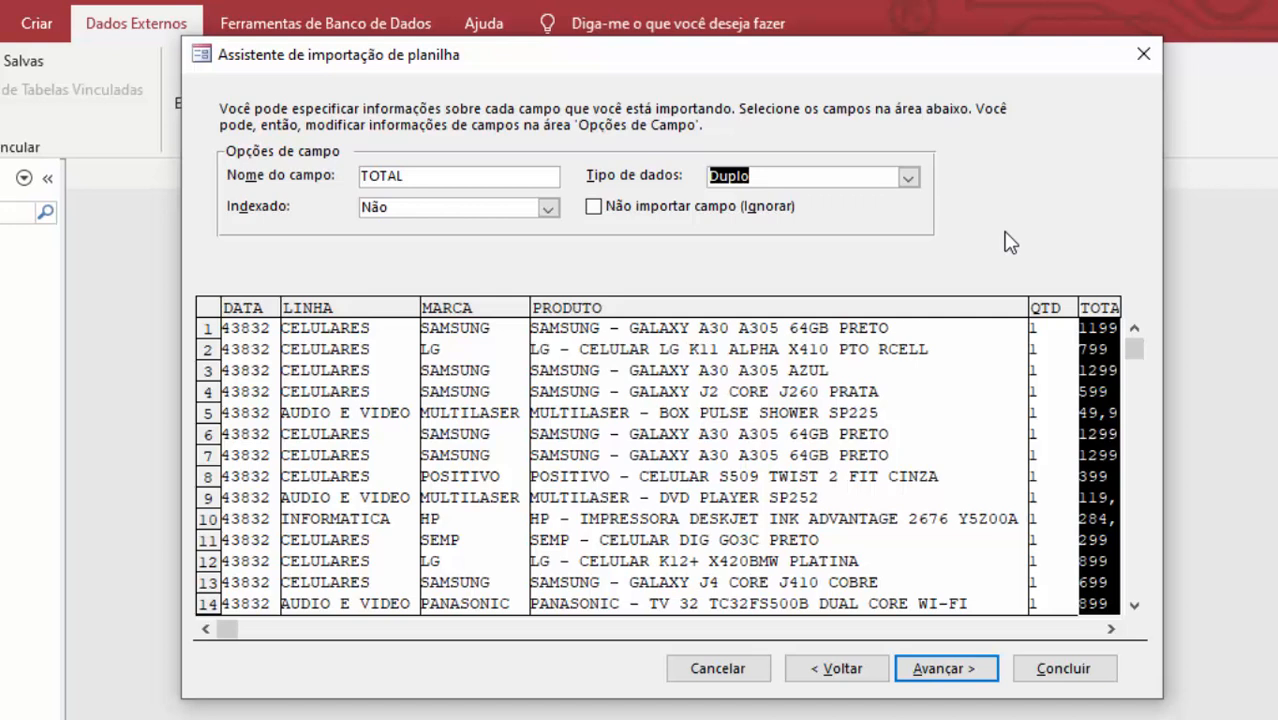
click(953, 680)
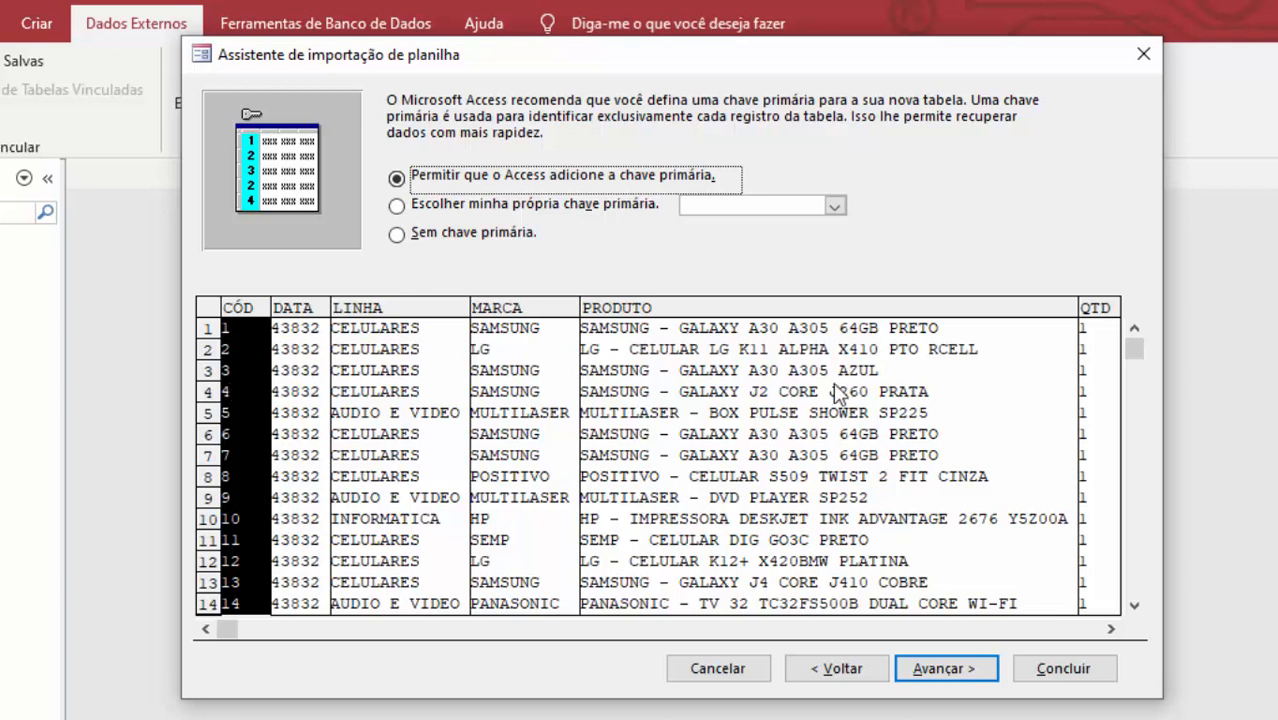
Finish the import into a table named Base Dados with an Access-added primary key, without saving the import steps.
click(940, 668)
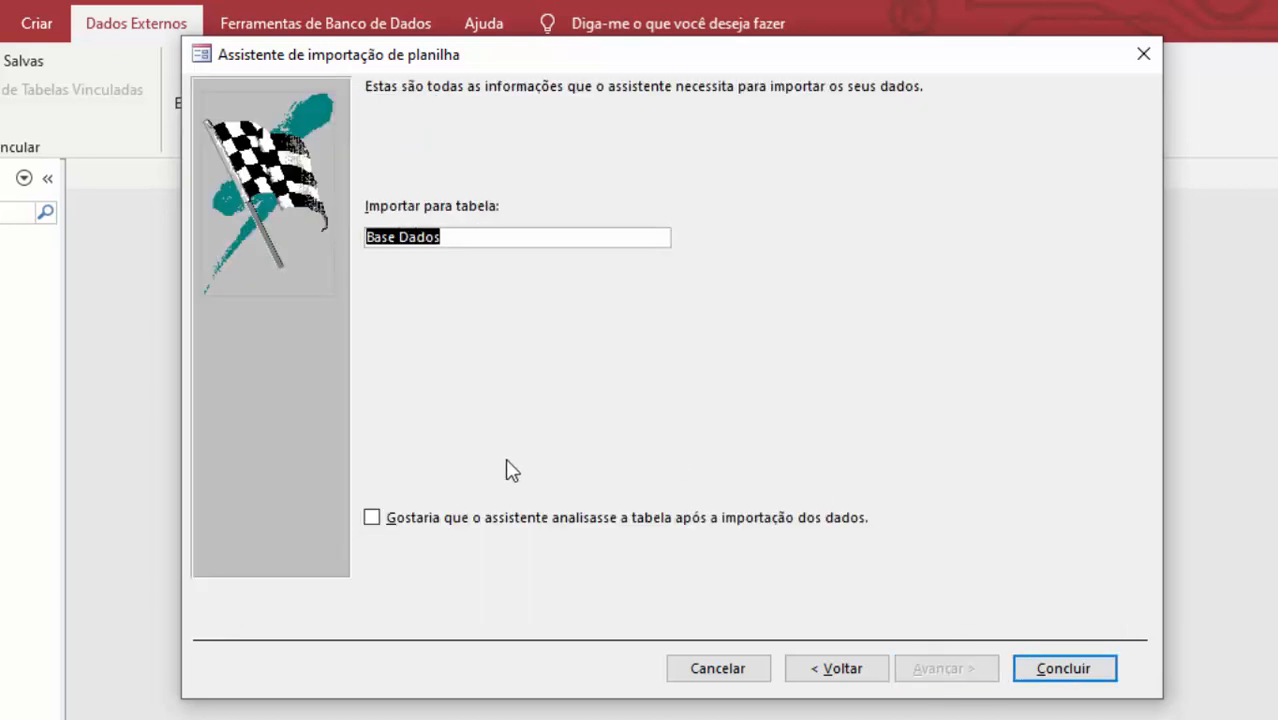
click(467, 237)
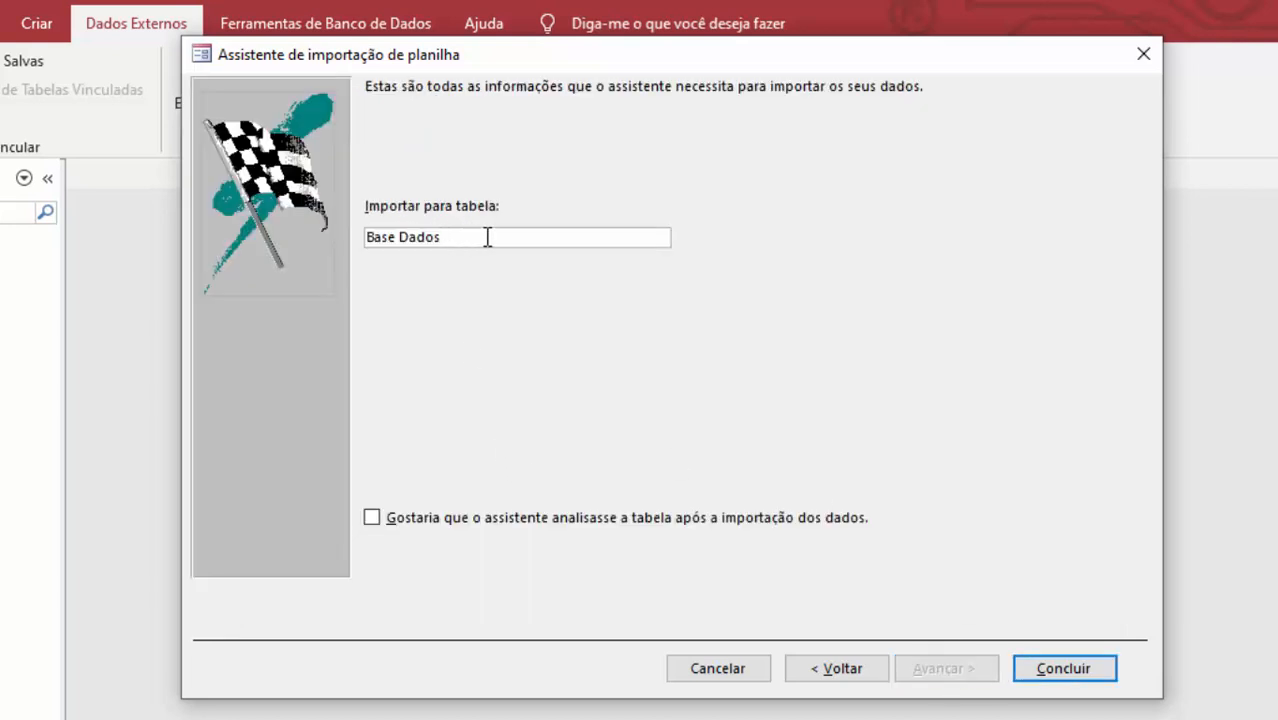
drag(380, 228, 345, 232)
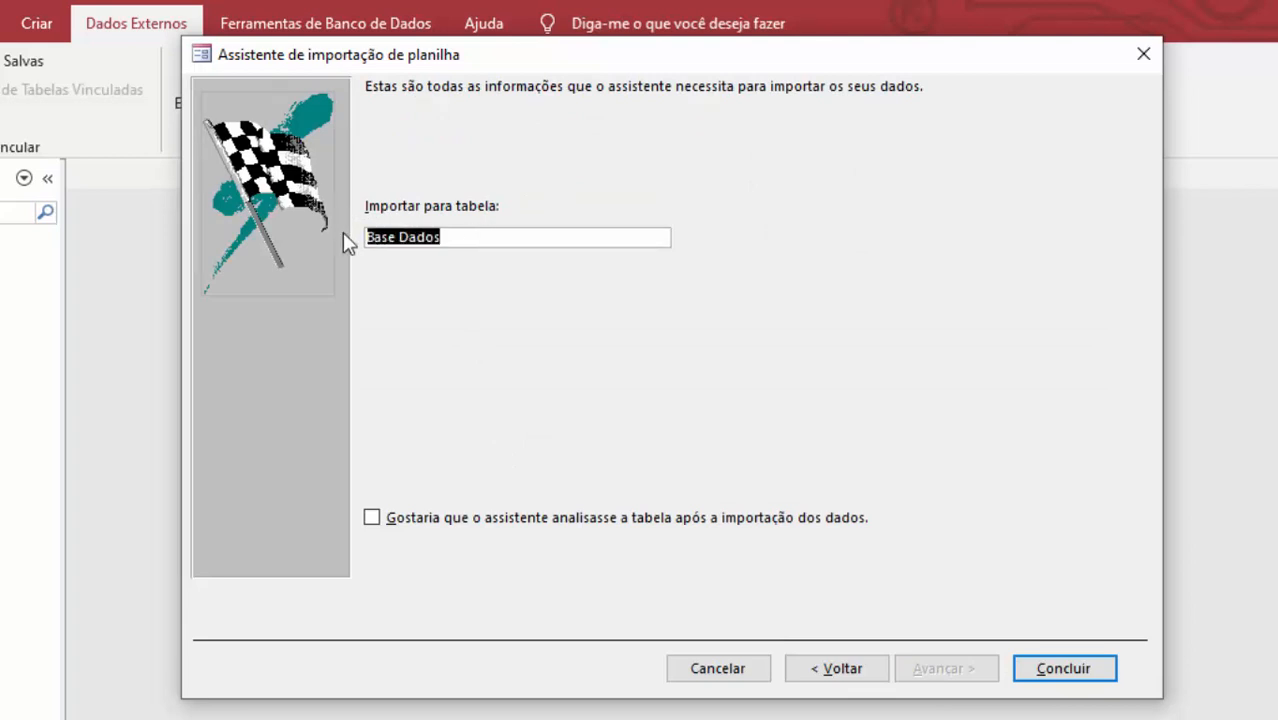
click(477, 237)
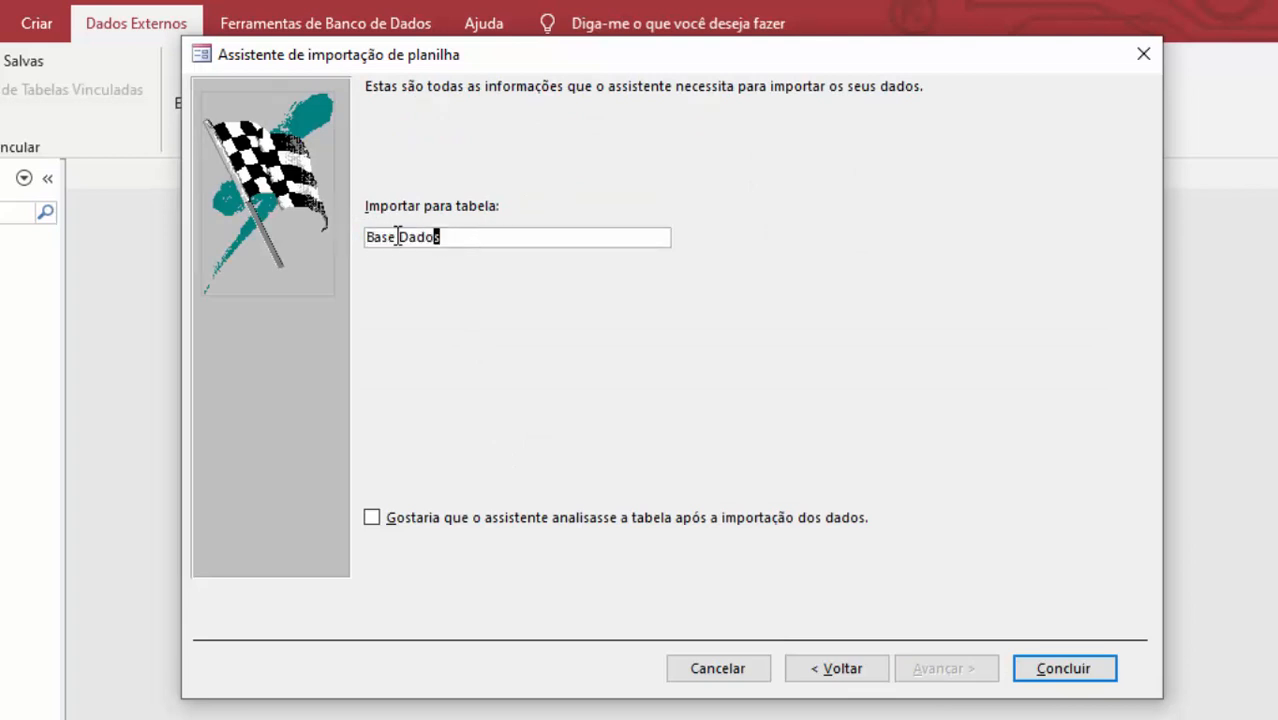
drag(433, 237, 348, 237)
click(463, 237)
click(958, 545)
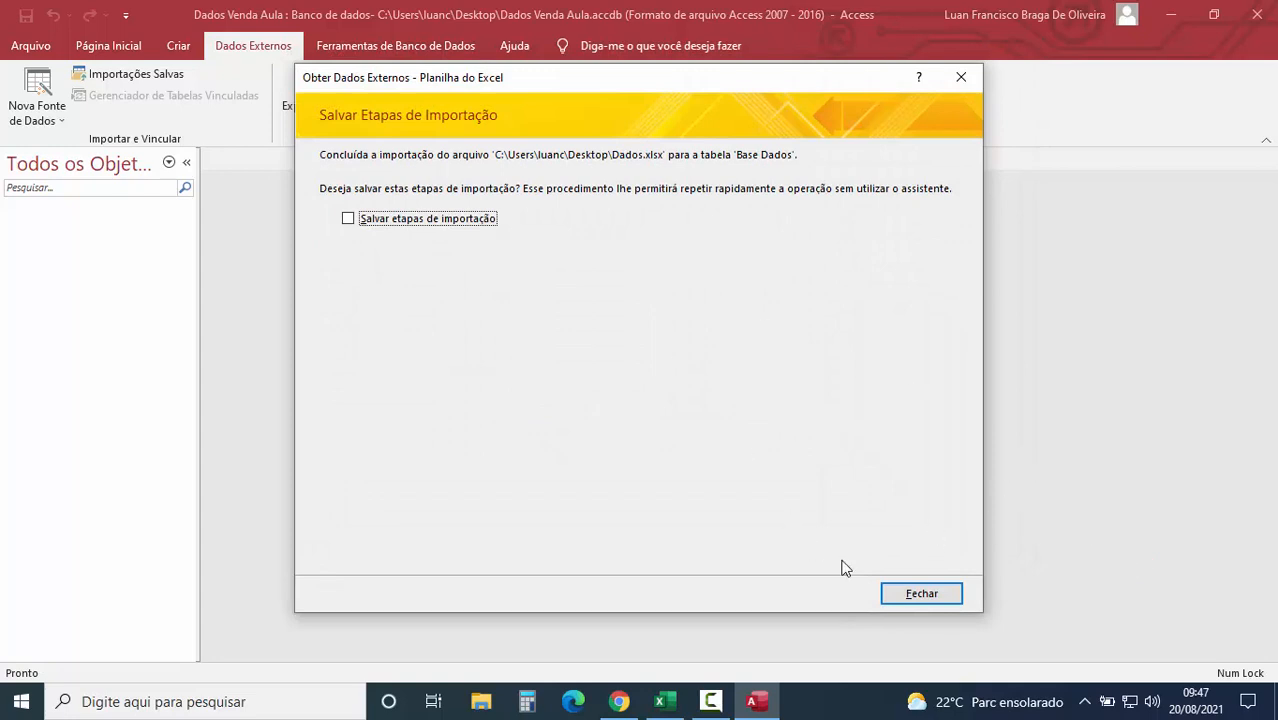
click(913, 592)
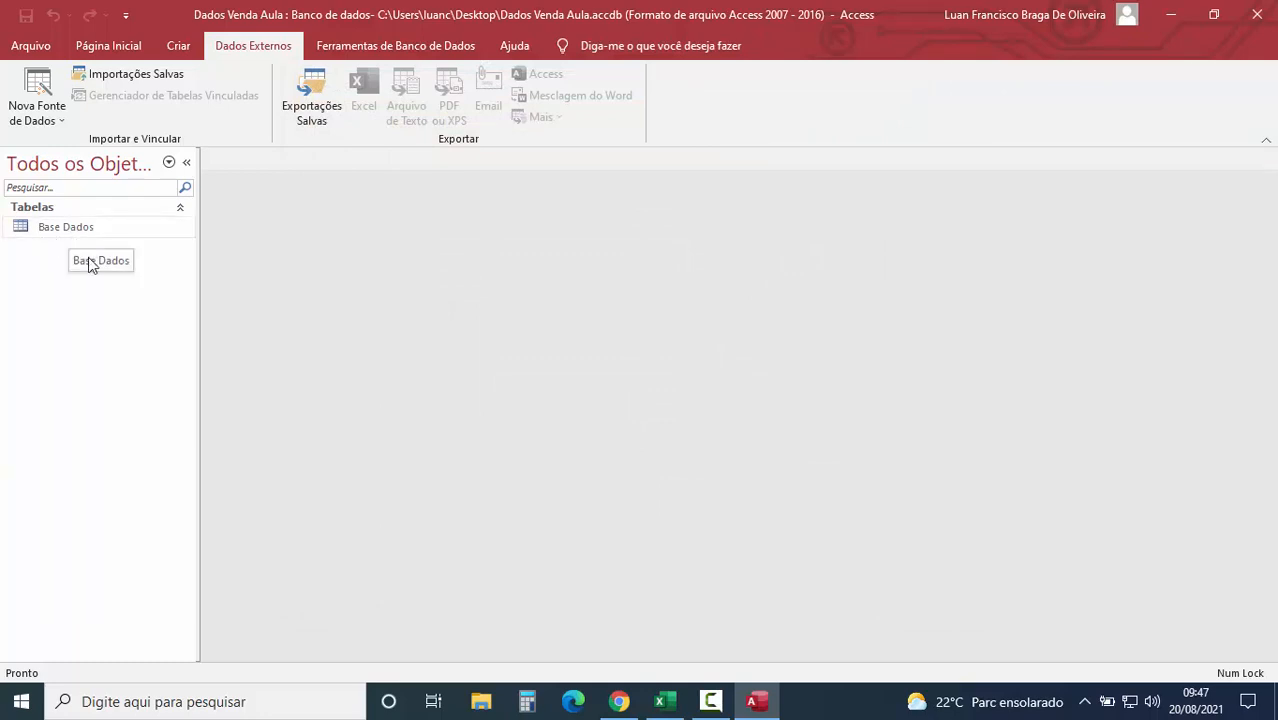
List all Access objects in the navigation pane and open the Base Dados table.
click(169, 164)
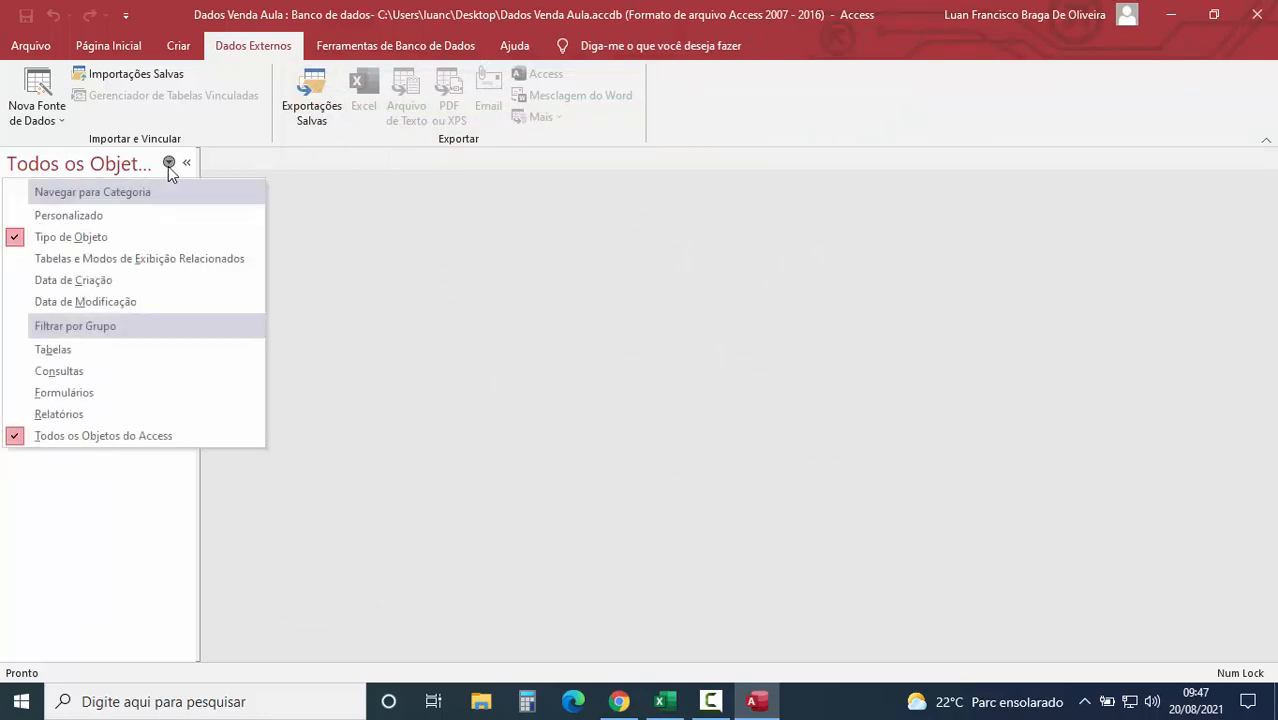
click(99, 440)
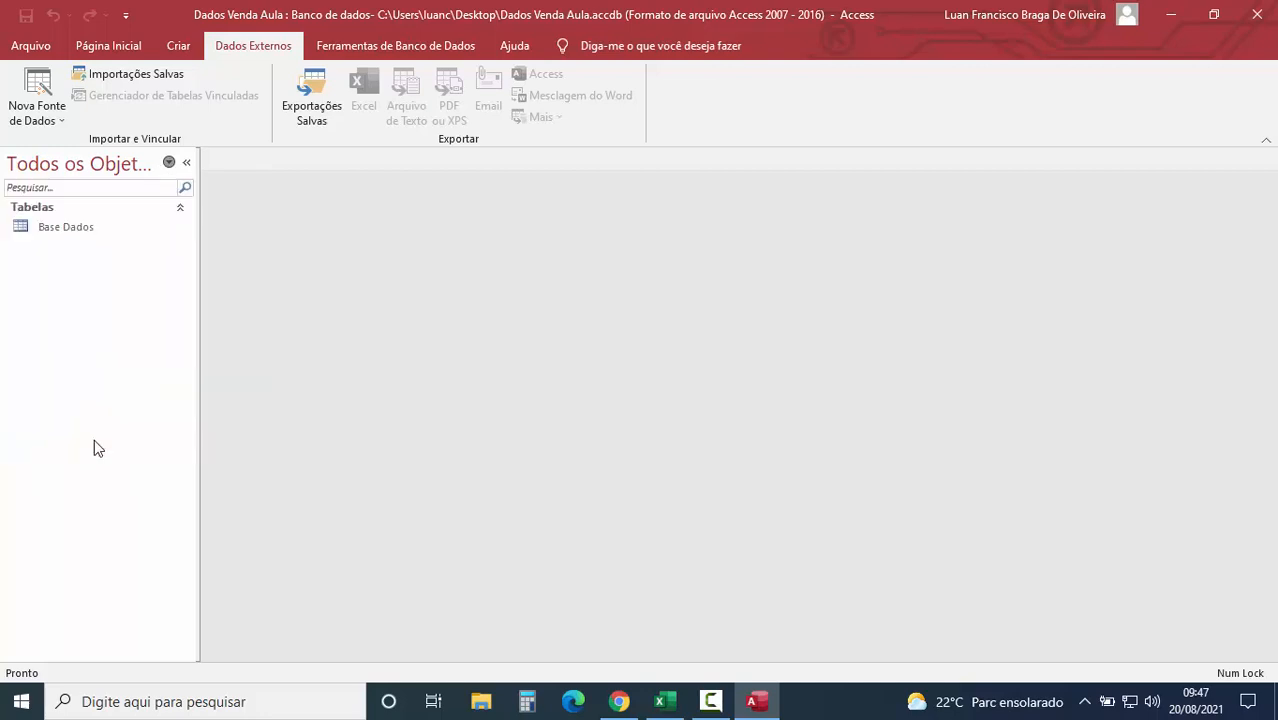
double_click(60, 234)
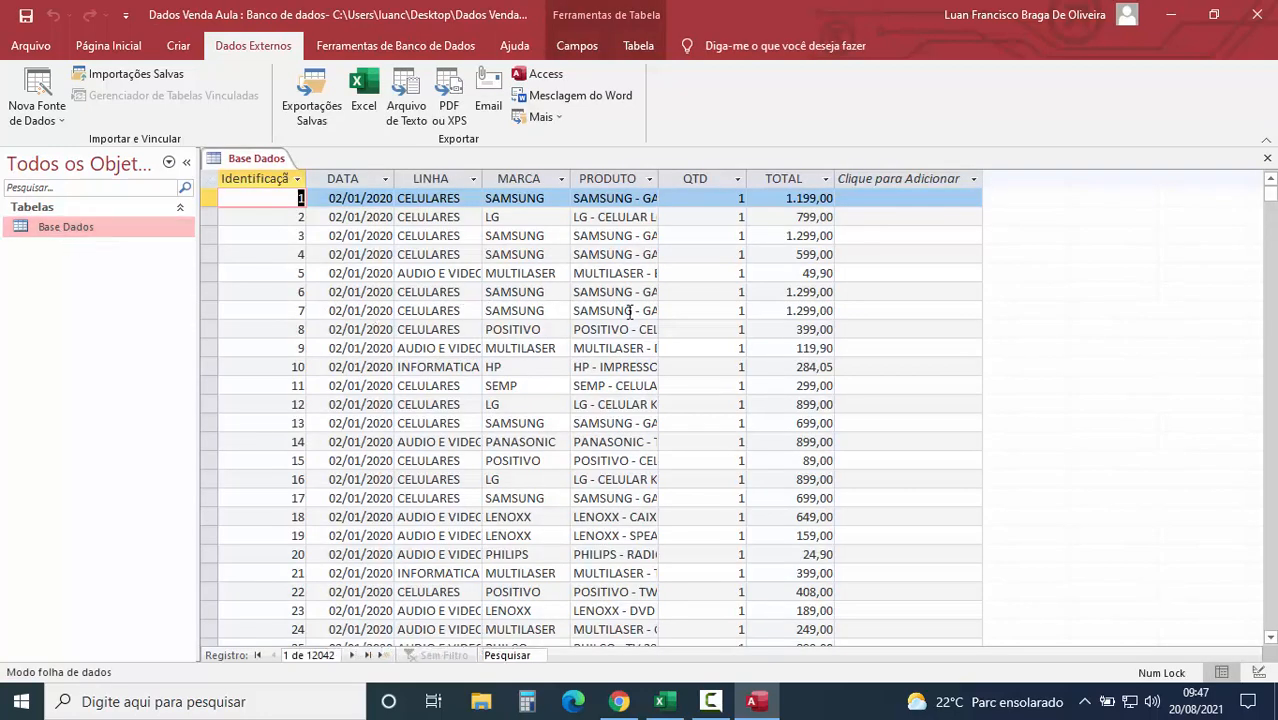
Fit the PRODUTO column width to its contents, go to the last record, and save and close the table.
double_click(657, 178)
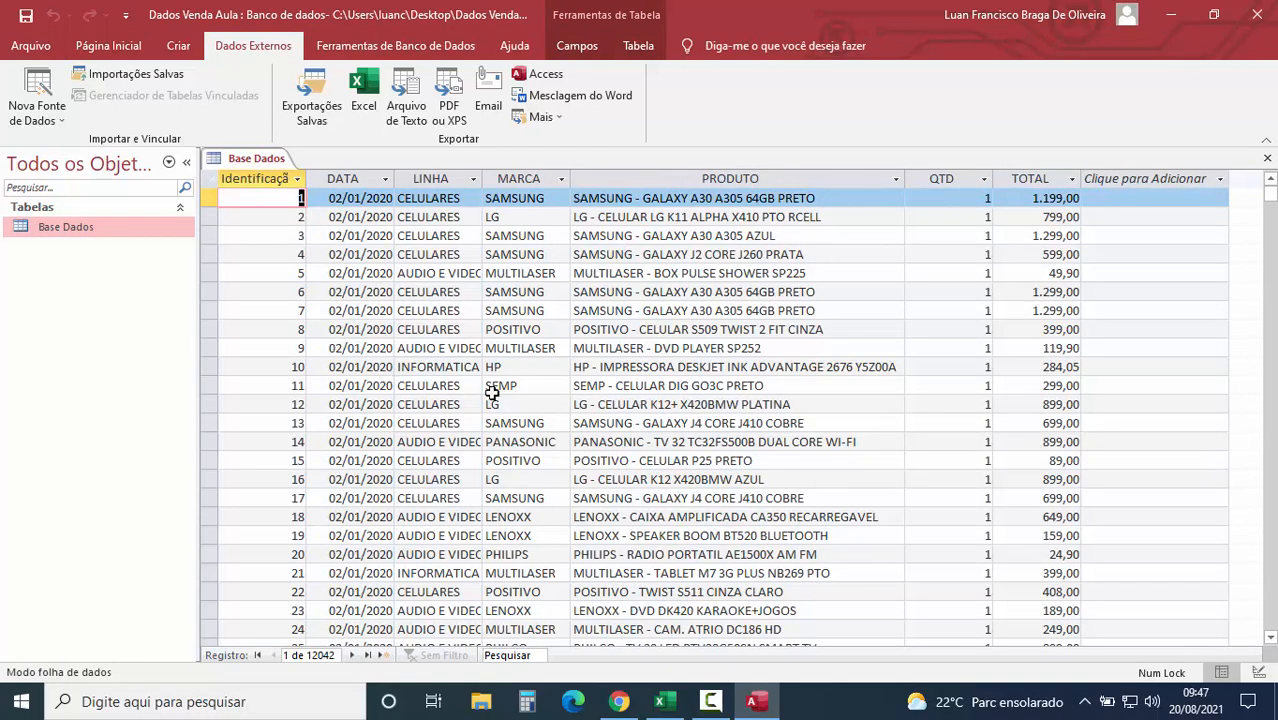
click(367, 655)
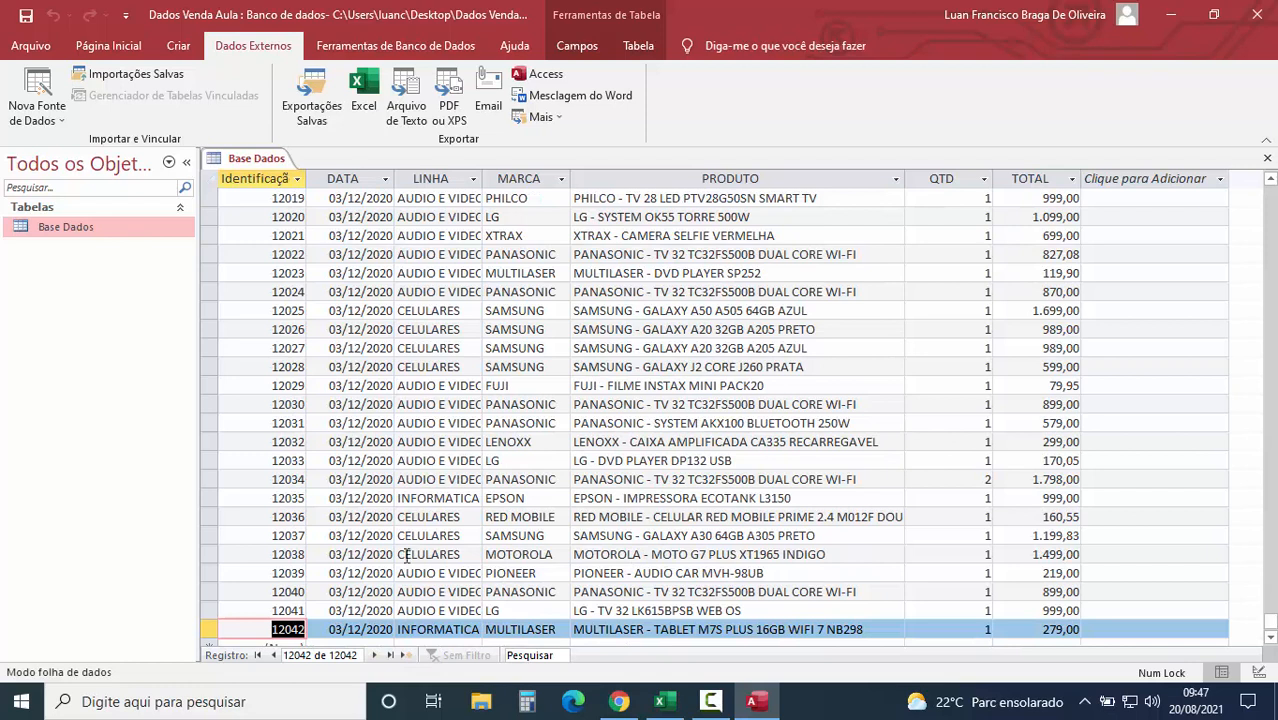
click(26, 17)
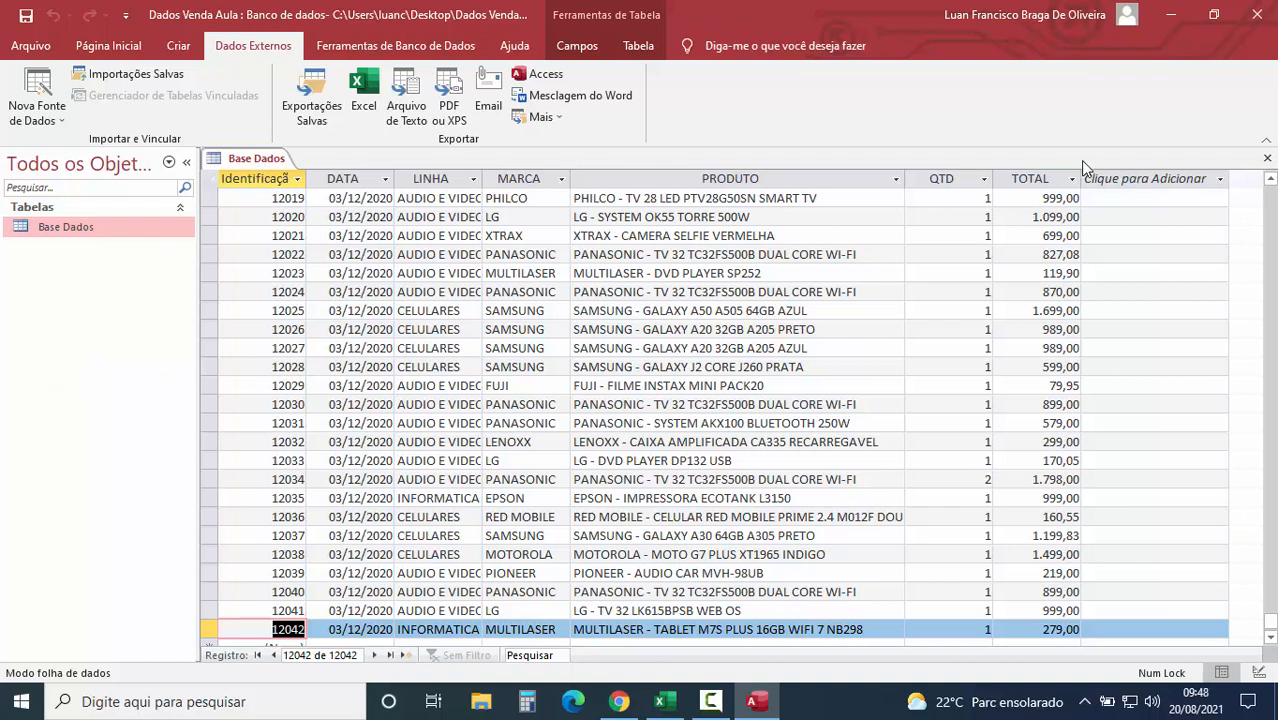
click(1267, 161)
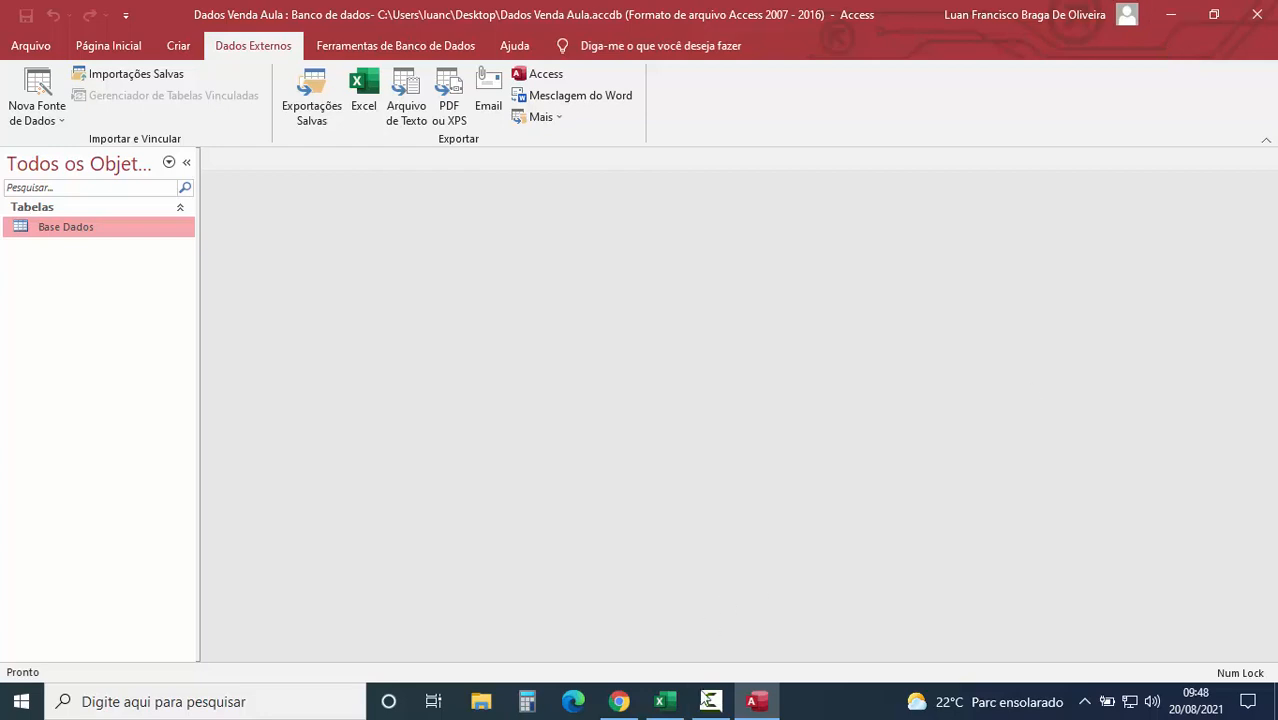
Switch to Excel, create a blank workbook, and return to the Dados workbook.
click(660, 701)
click(340, 330)
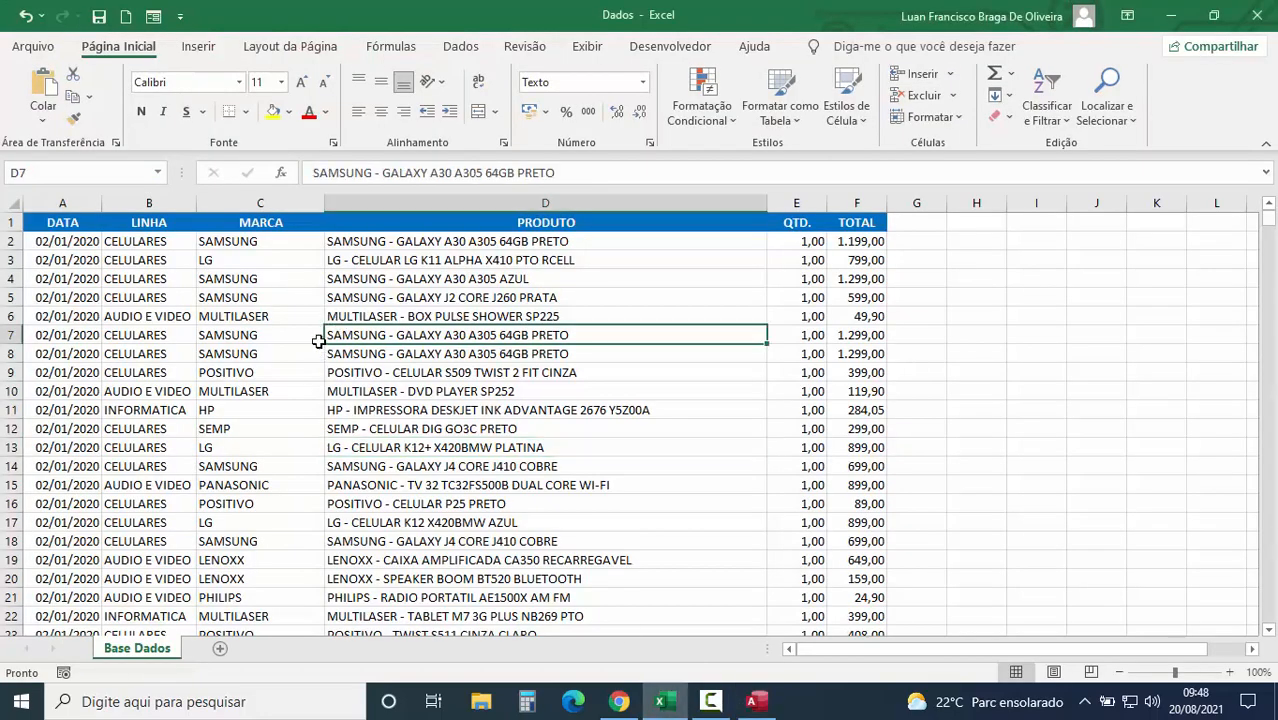
key(ctrl+n)
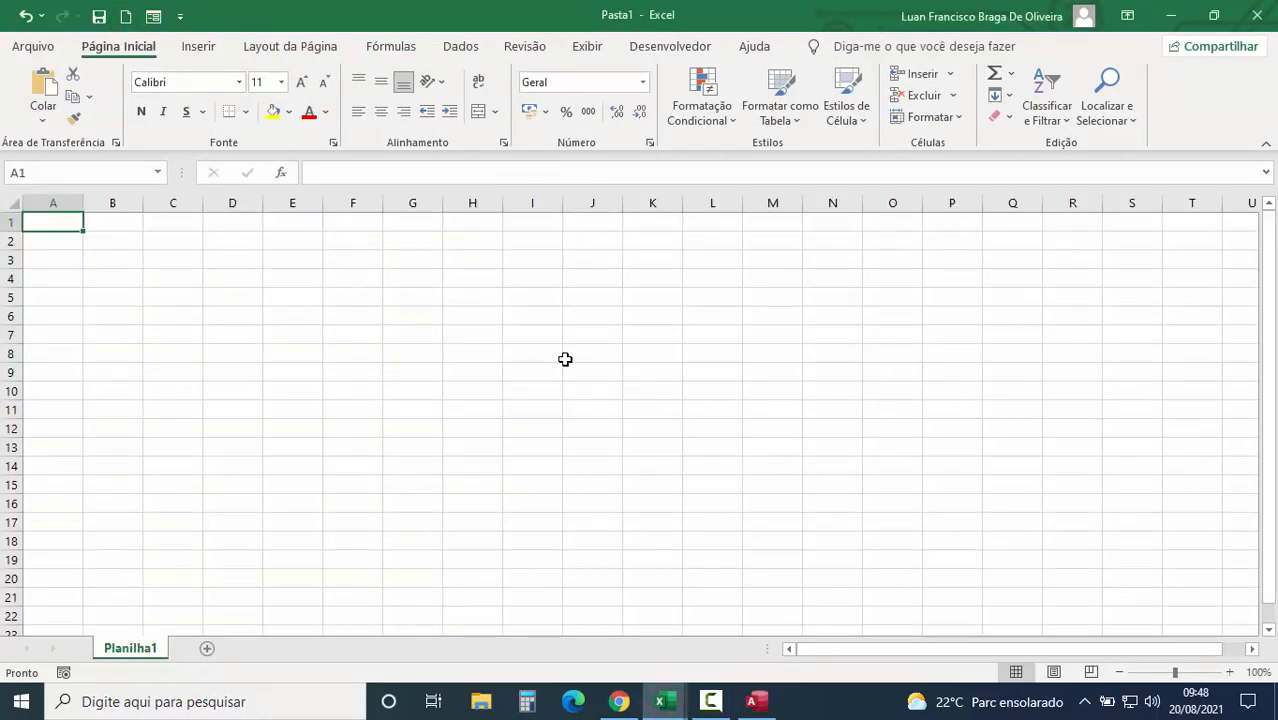
mouse_move(660, 701)
click(596, 652)
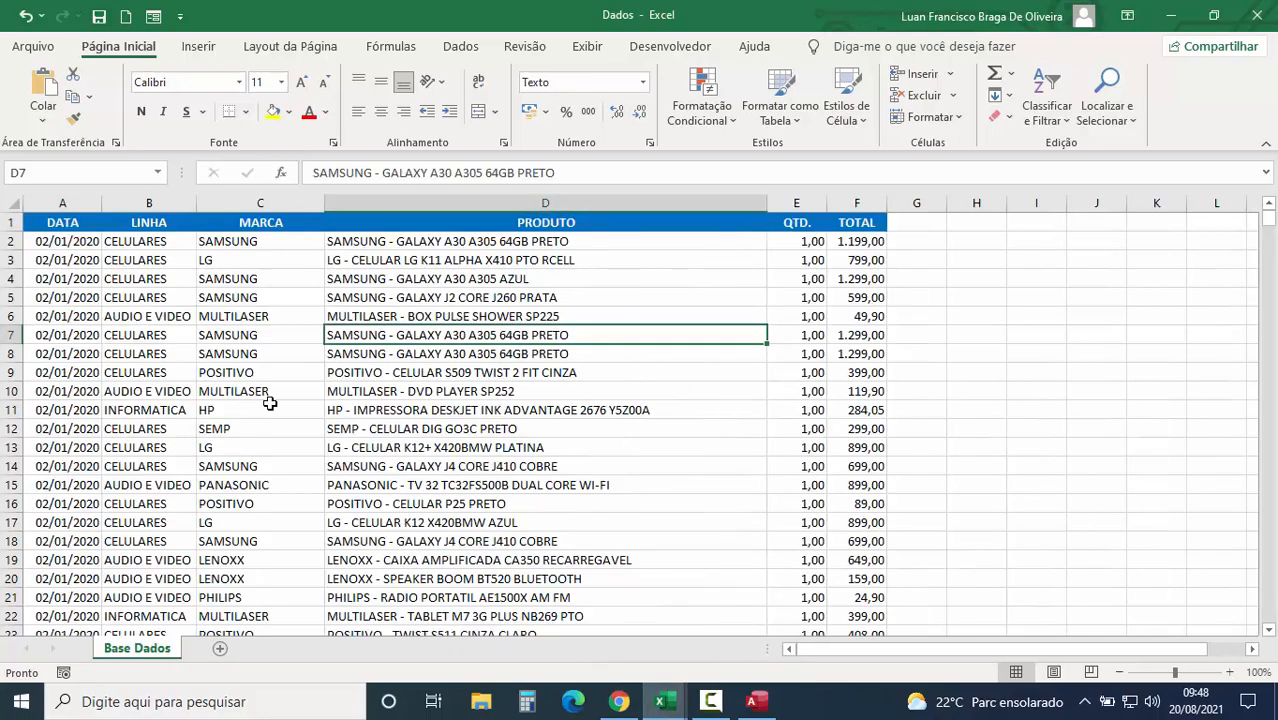
drag(61, 228, 838, 610)
scroll(635, 508, up, 5)
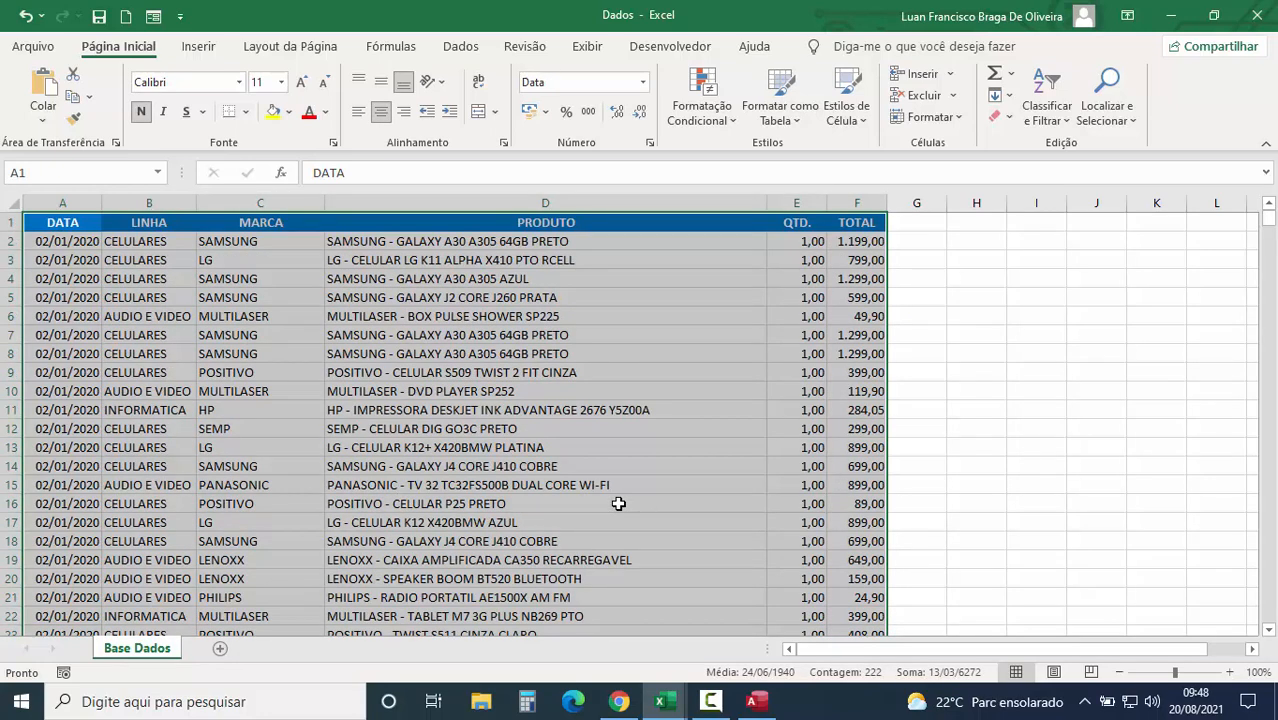
key(ctrl+q)
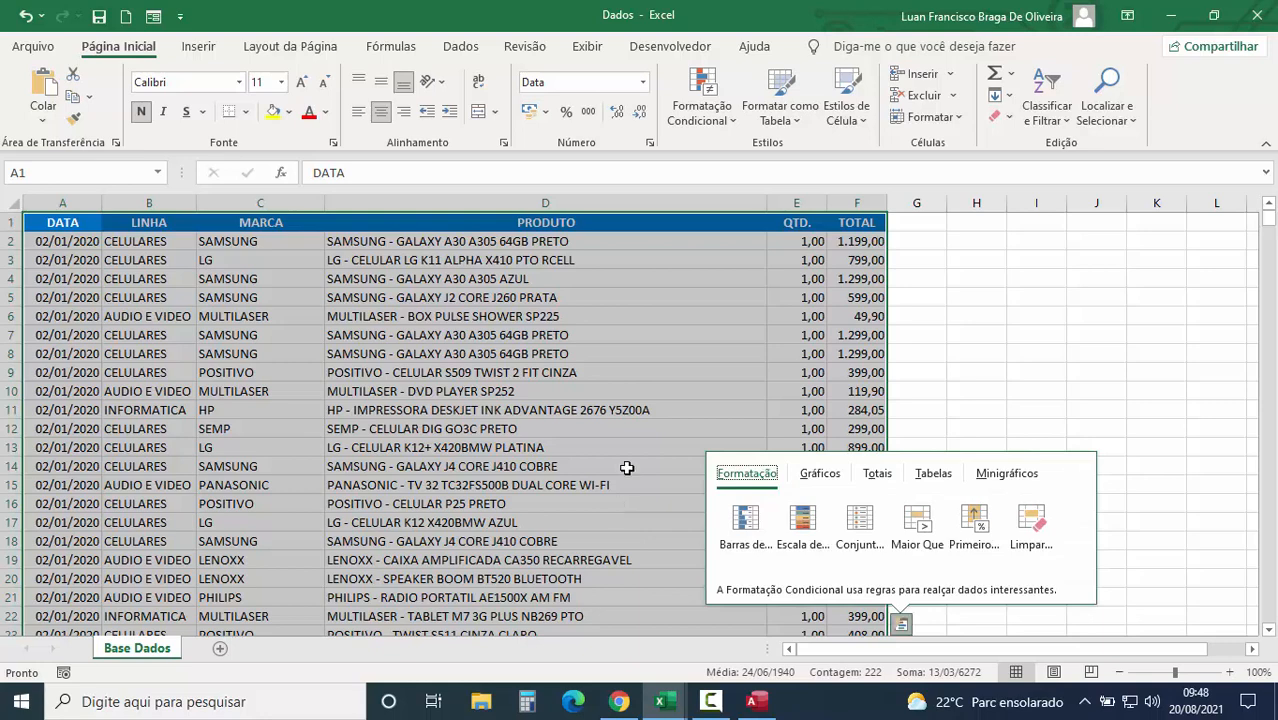
click(604, 356)
Copy the range A1:F26 from the Base Dados sheet, paste it at A1 of the new blank workbook, and choose a paste option.
drag(42, 226, 859, 617)
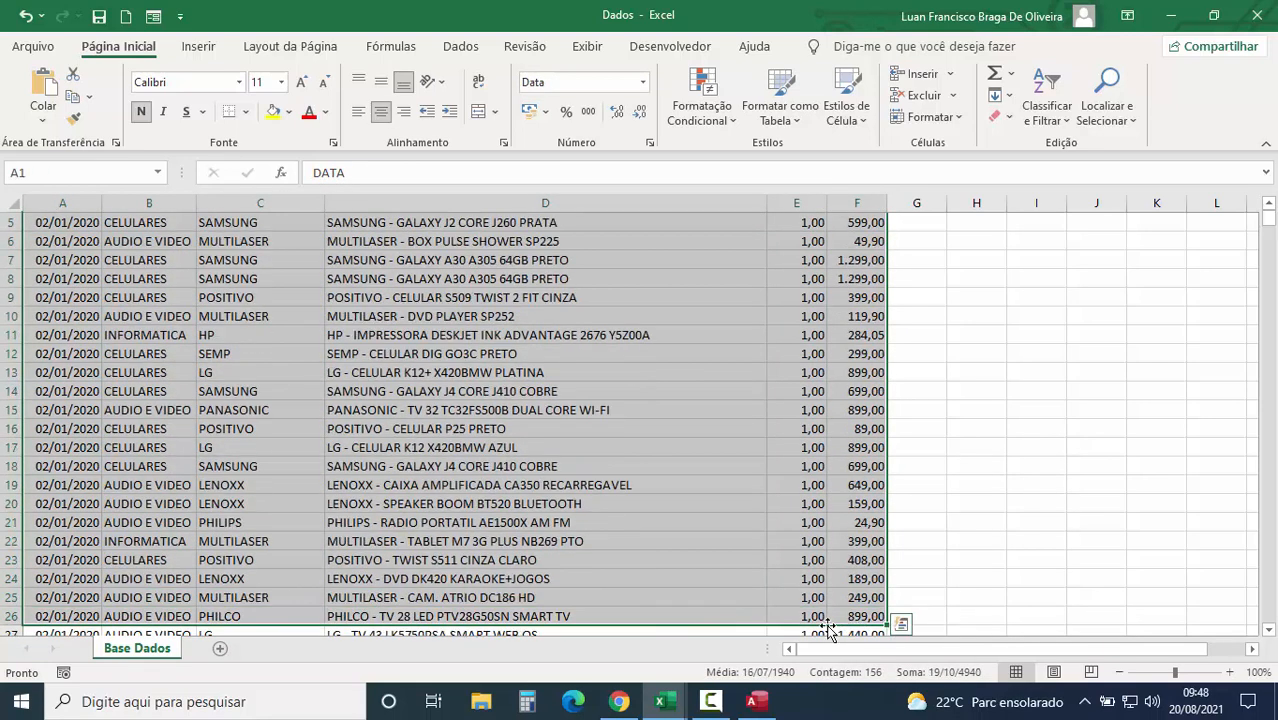
key(ctrl+c)
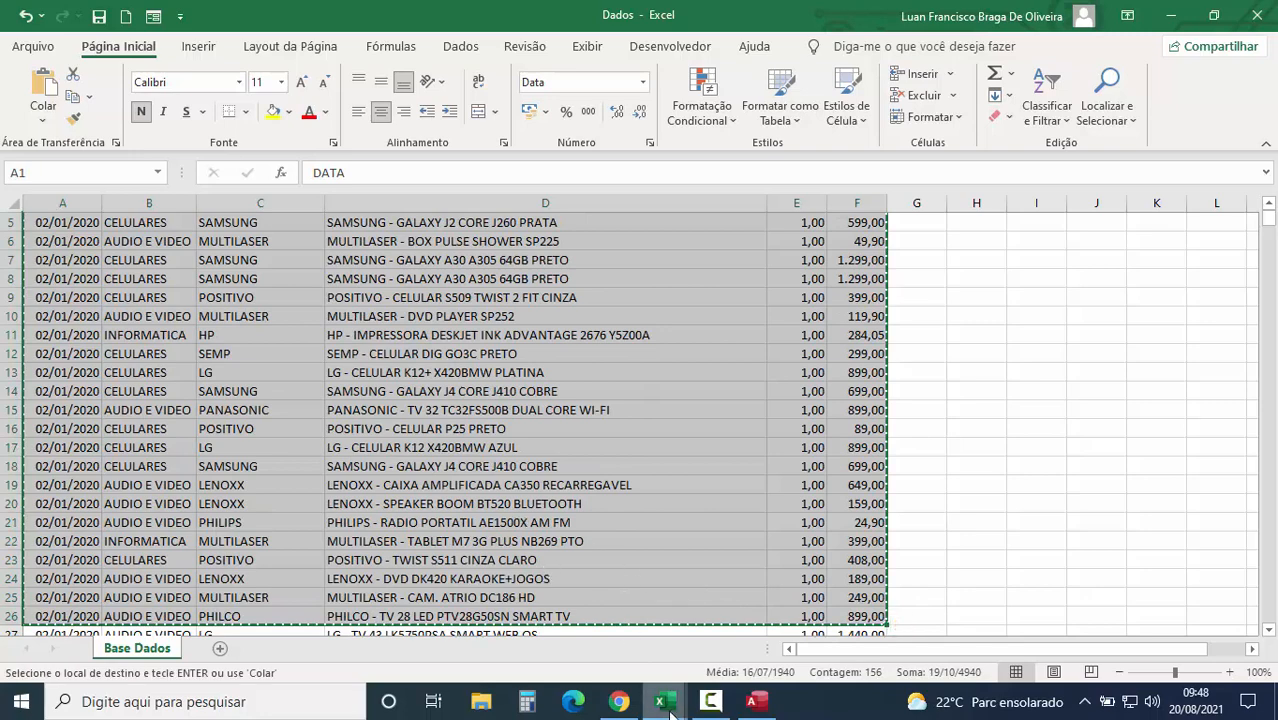
click(660, 701)
click(755, 640)
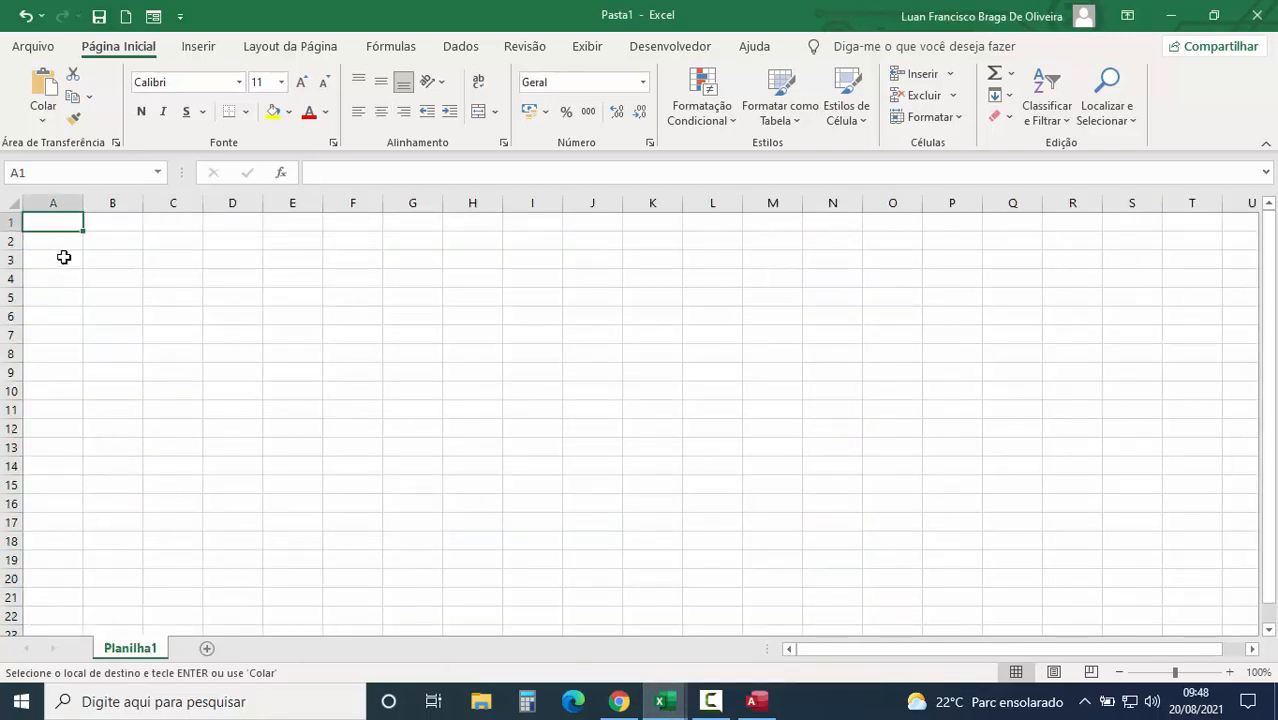
key(ctrl+v)
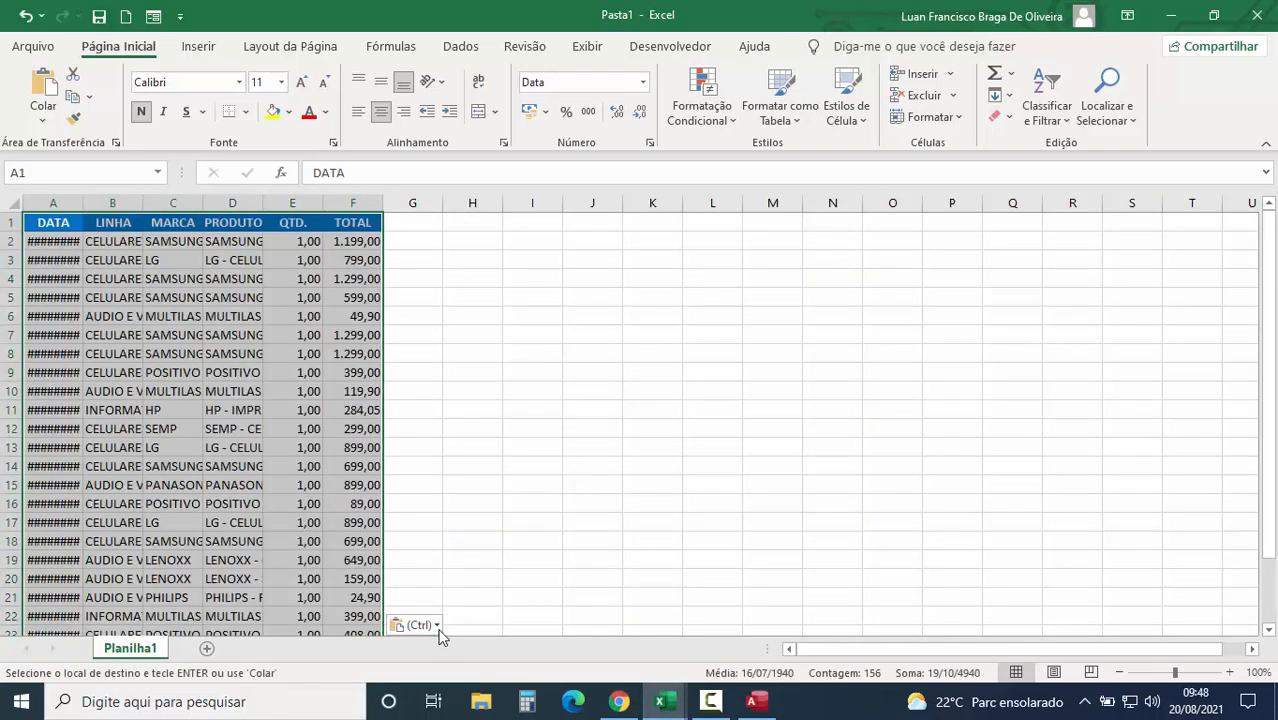
click(442, 630)
click(436, 500)
Save the new workbook to the Área de Trabalho folder as Mais Dados in Excel workbook format, and close it.
click(33, 47)
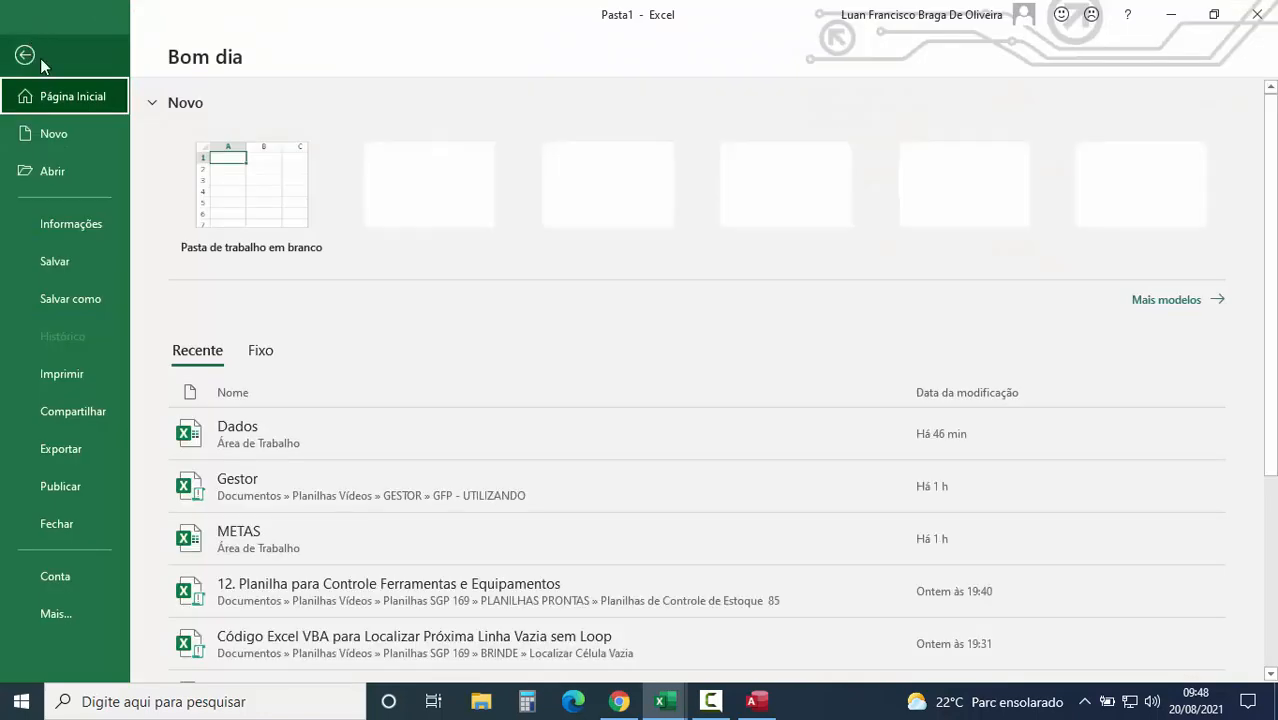
click(88, 316)
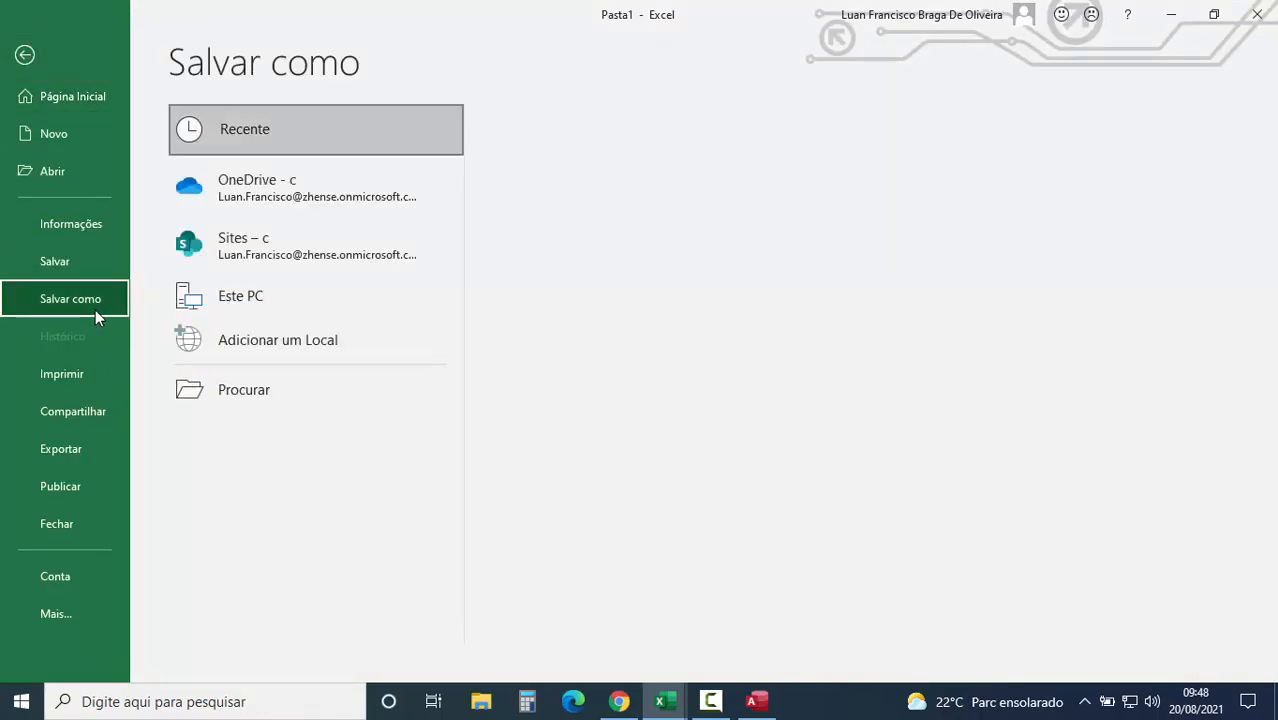
click(639, 222)
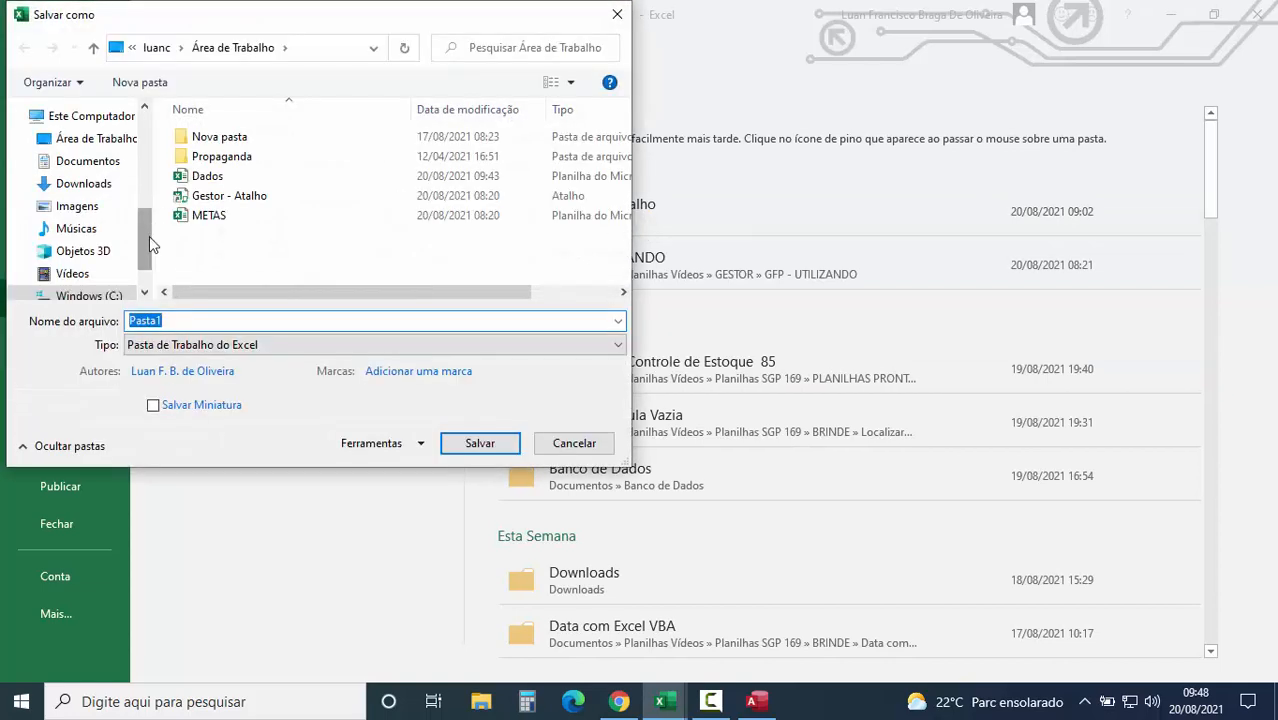
drag(149, 236, 131, 134)
click(118, 146)
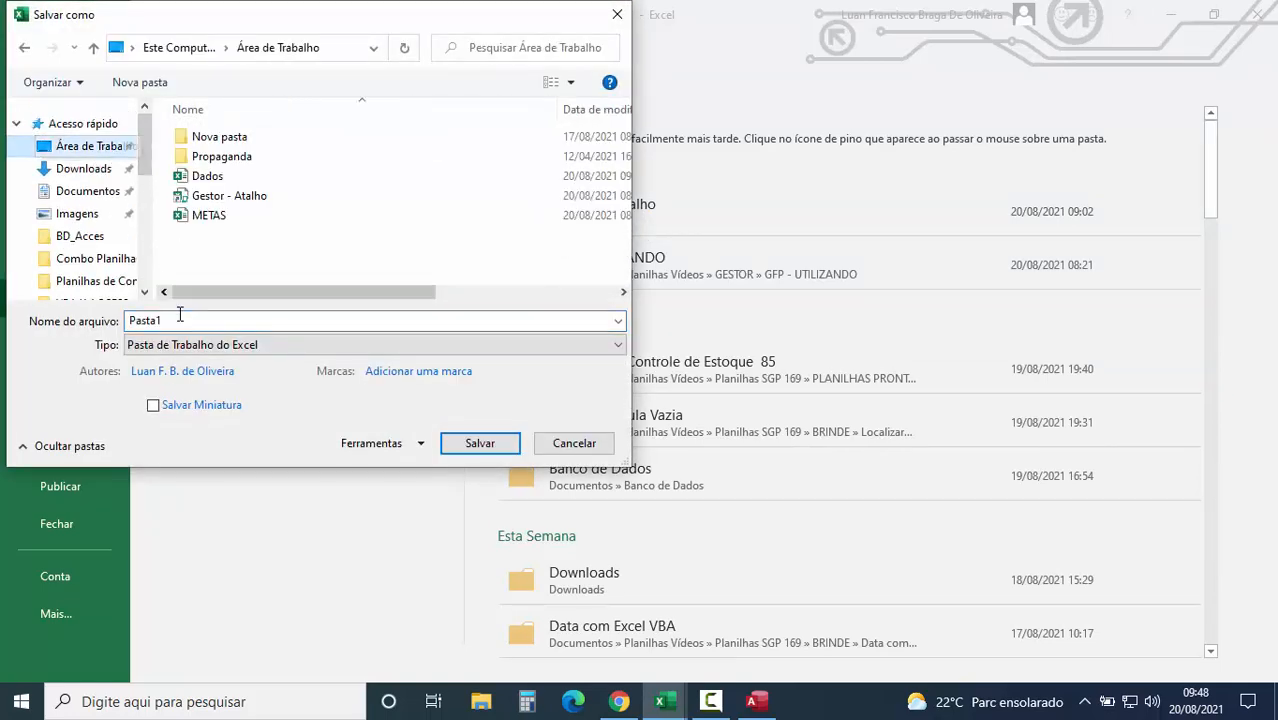
click(187, 322)
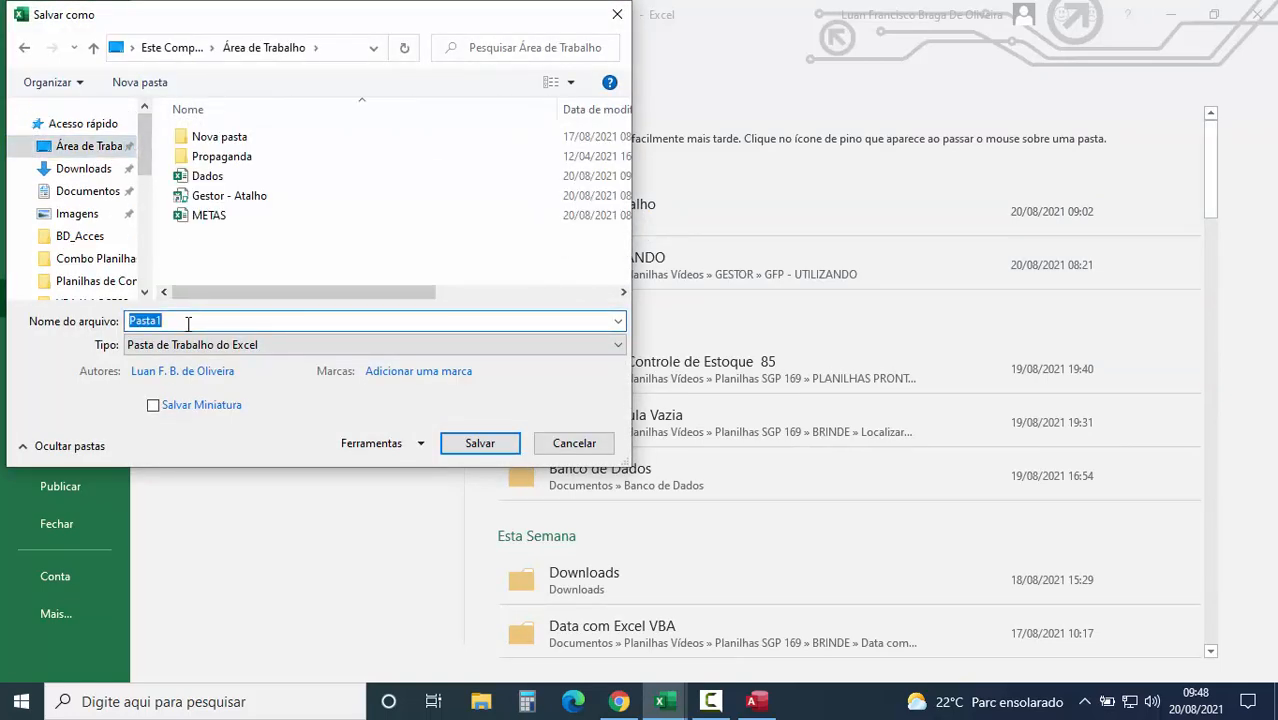
text(Mais Dados)
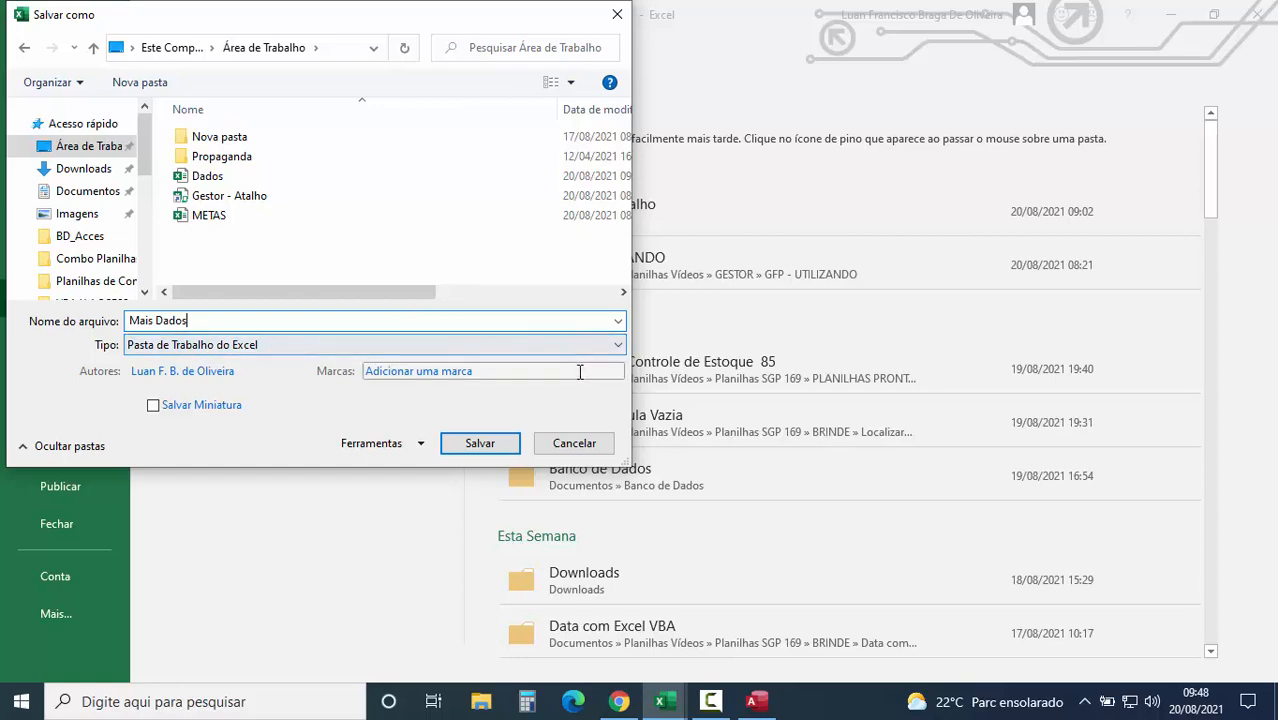
click(484, 445)
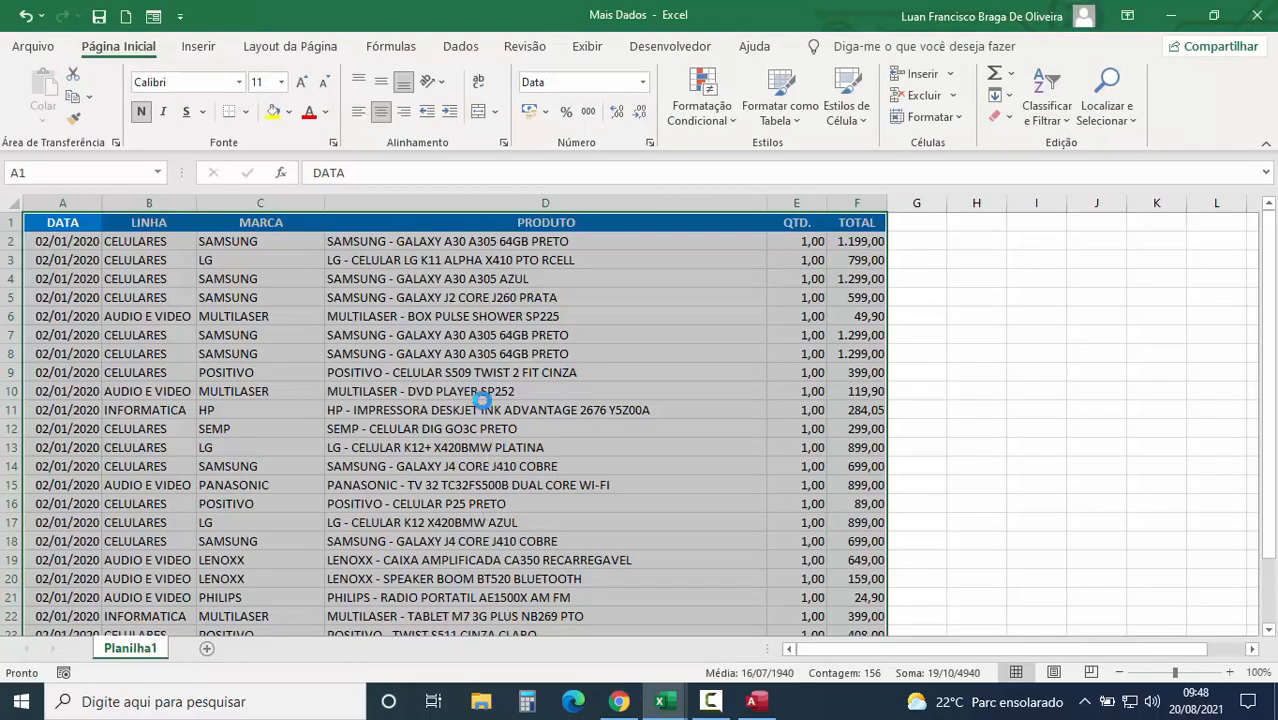
click(466, 392)
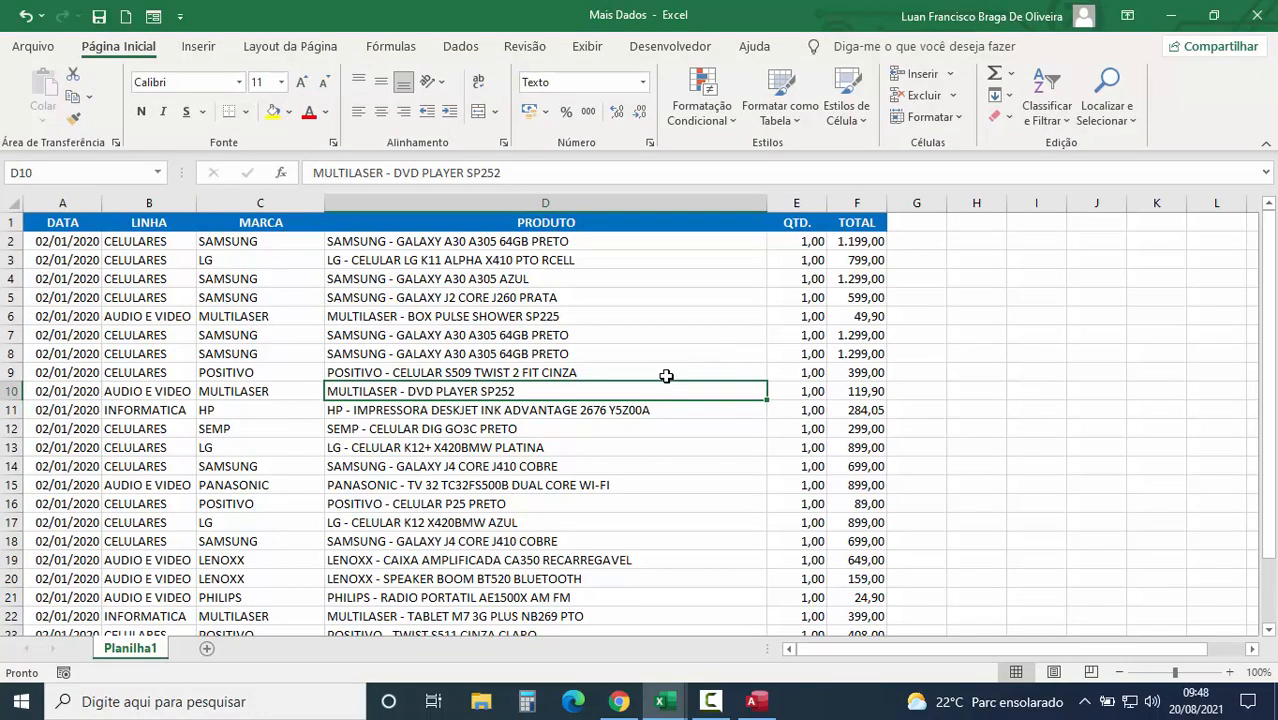
click(1257, 16)
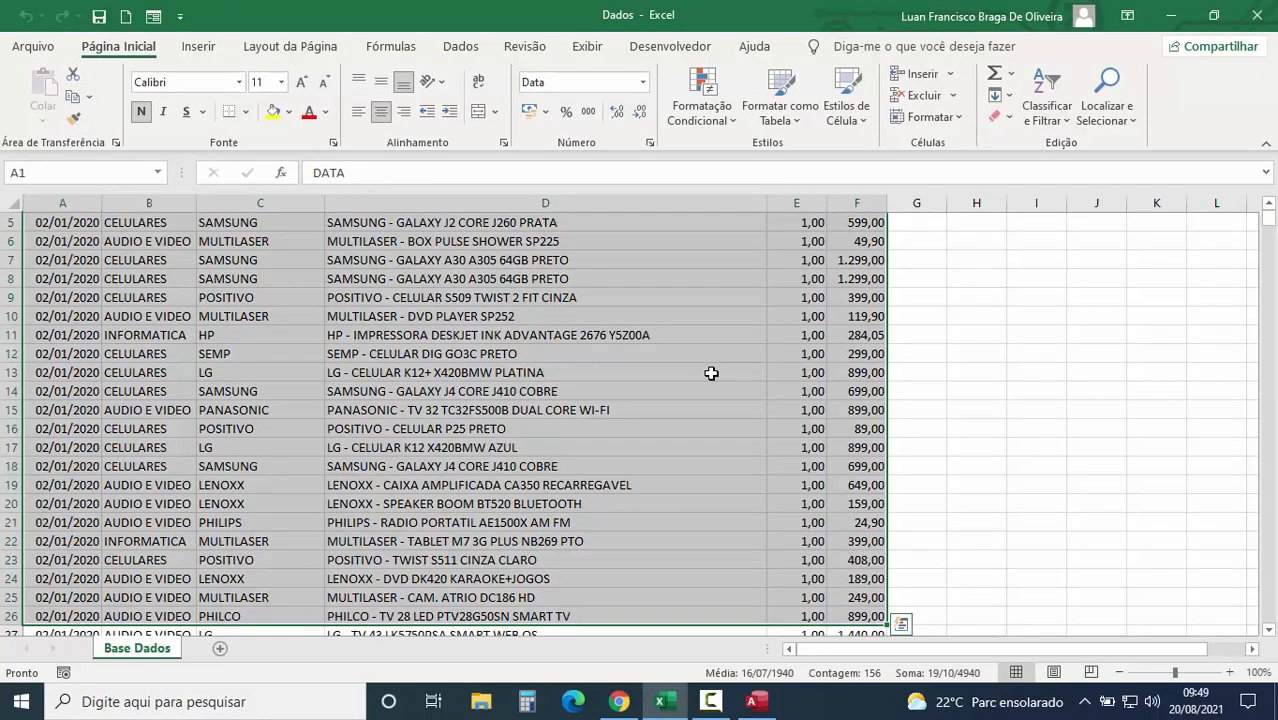
Switch to Access, start importing external data from an Excel file, and choose Mais Dados from the desktop as the source.
click(757, 704)
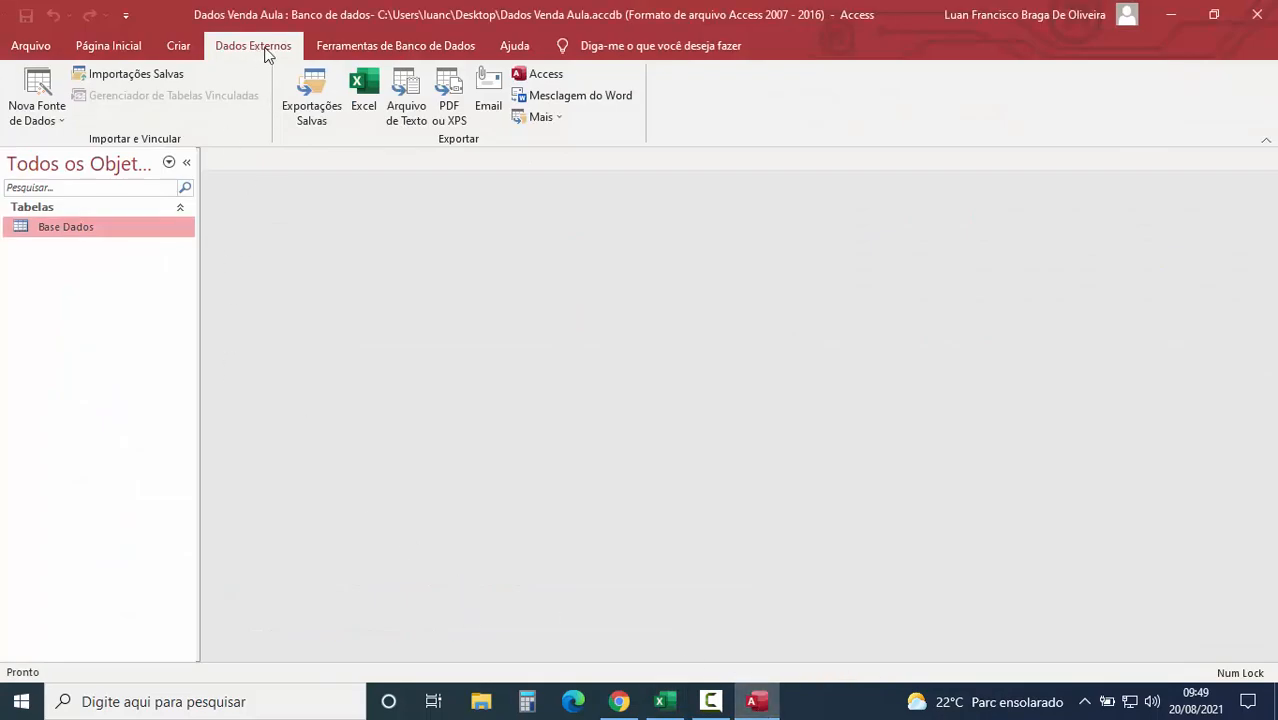
click(66, 124)
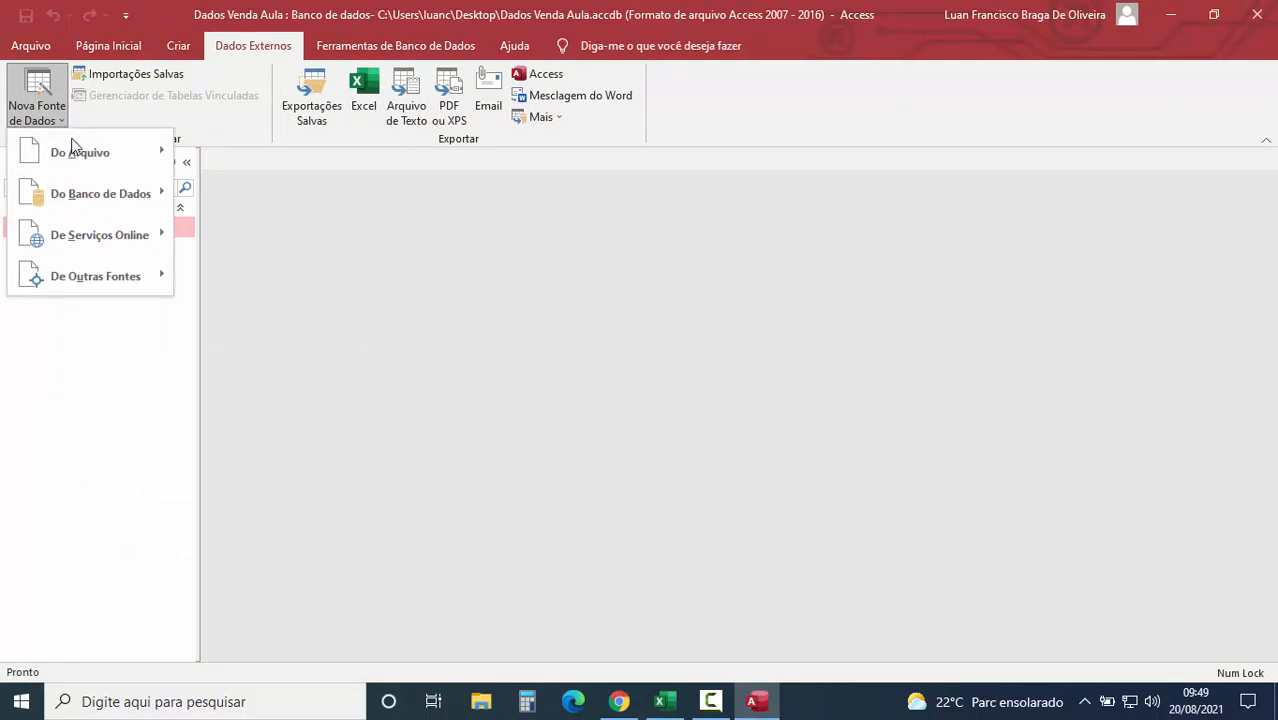
mouse_move(71, 143)
click(233, 156)
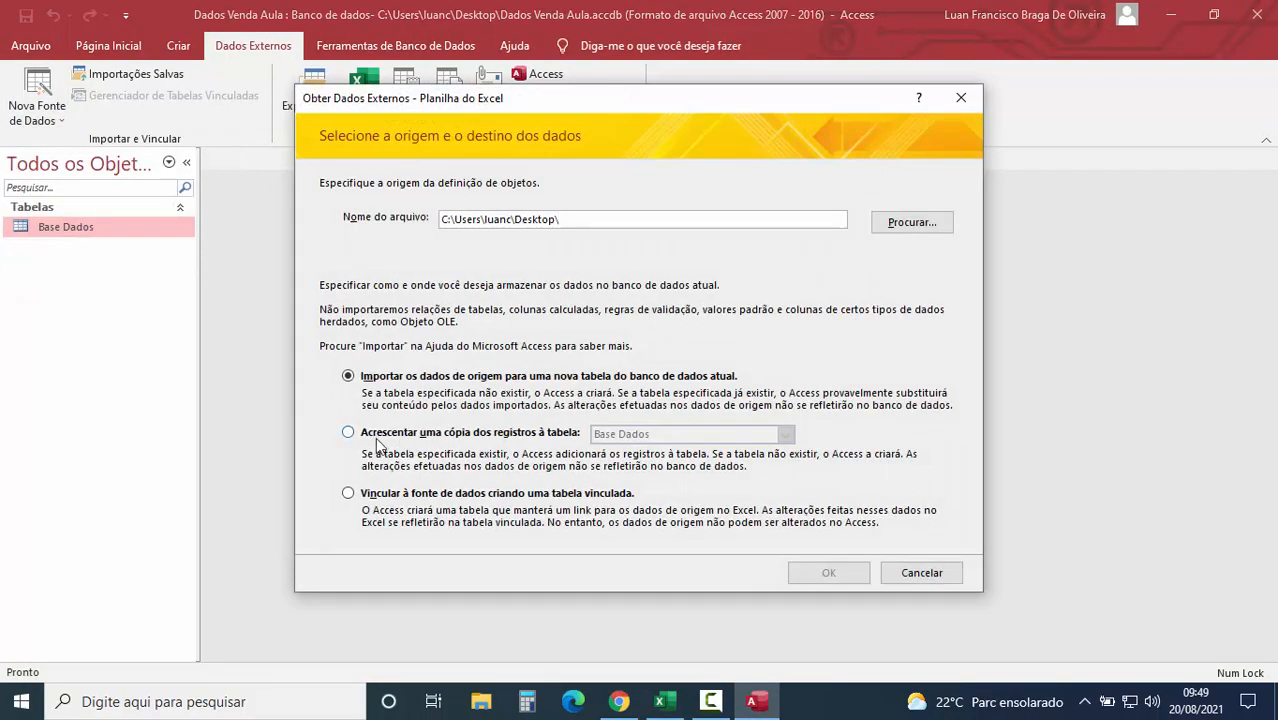
click(910, 224)
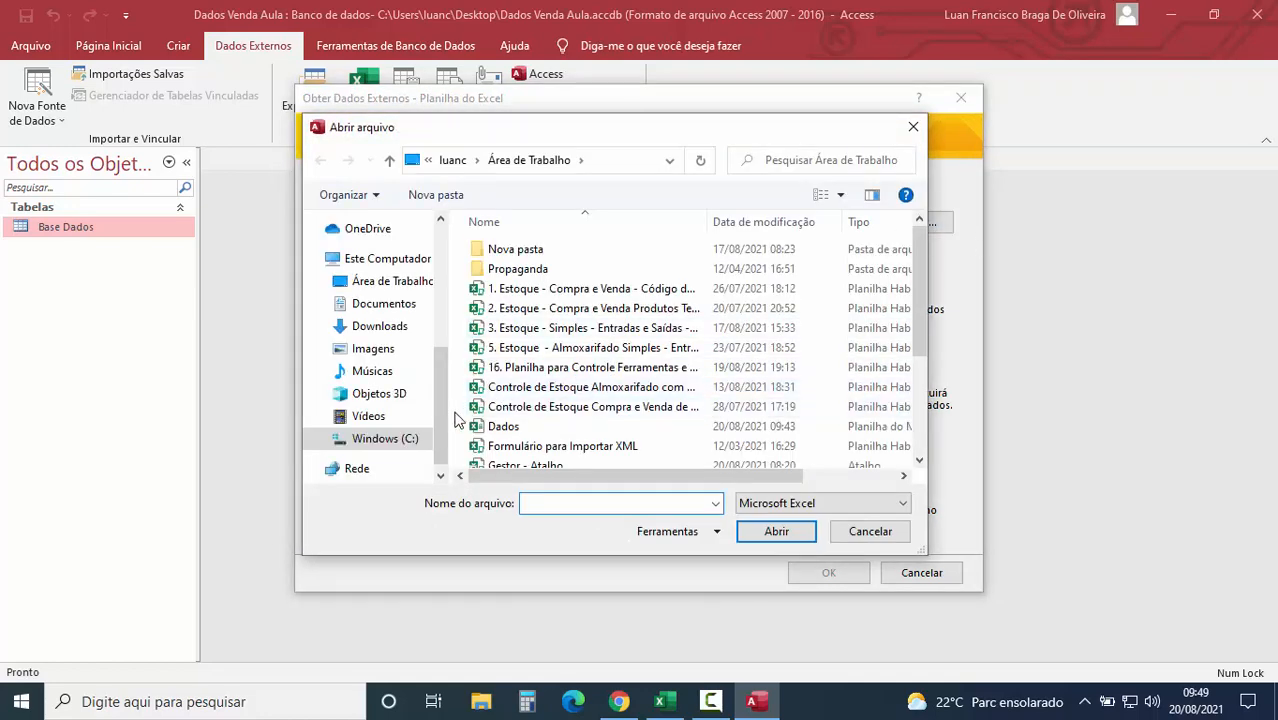
scroll(440, 420, up, 4)
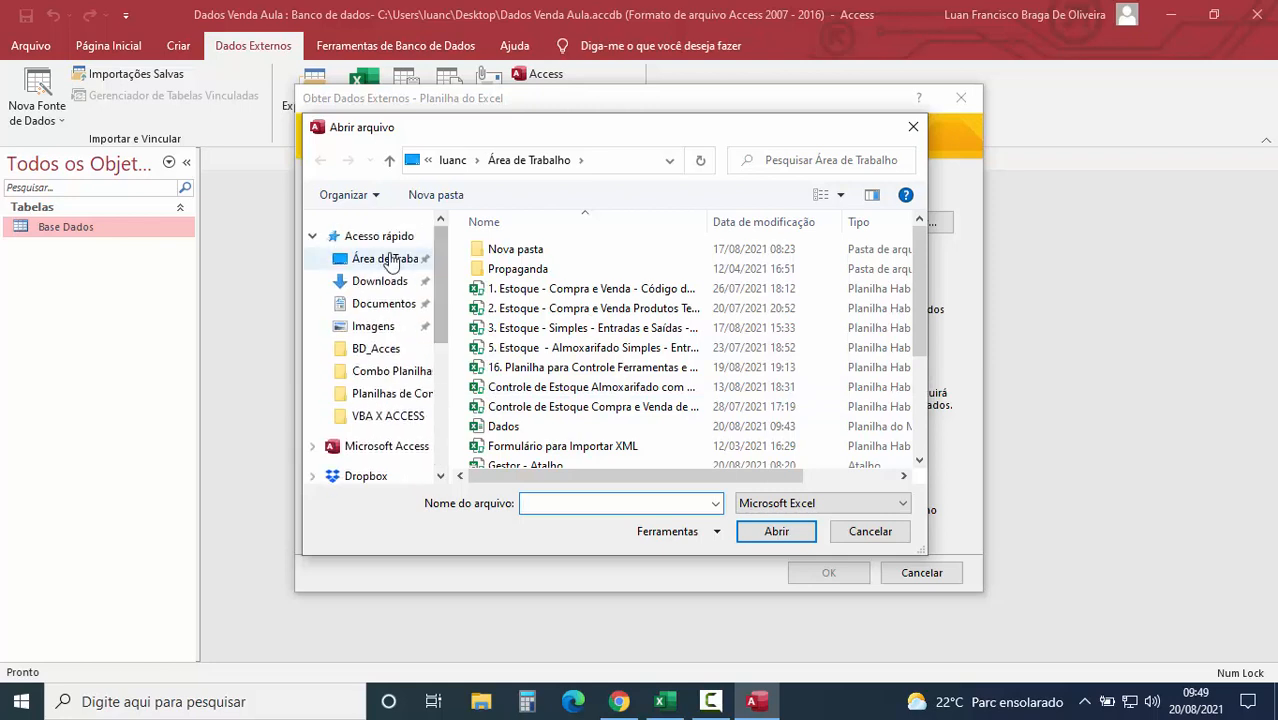
click(390, 260)
scroll(658, 293, down, 1)
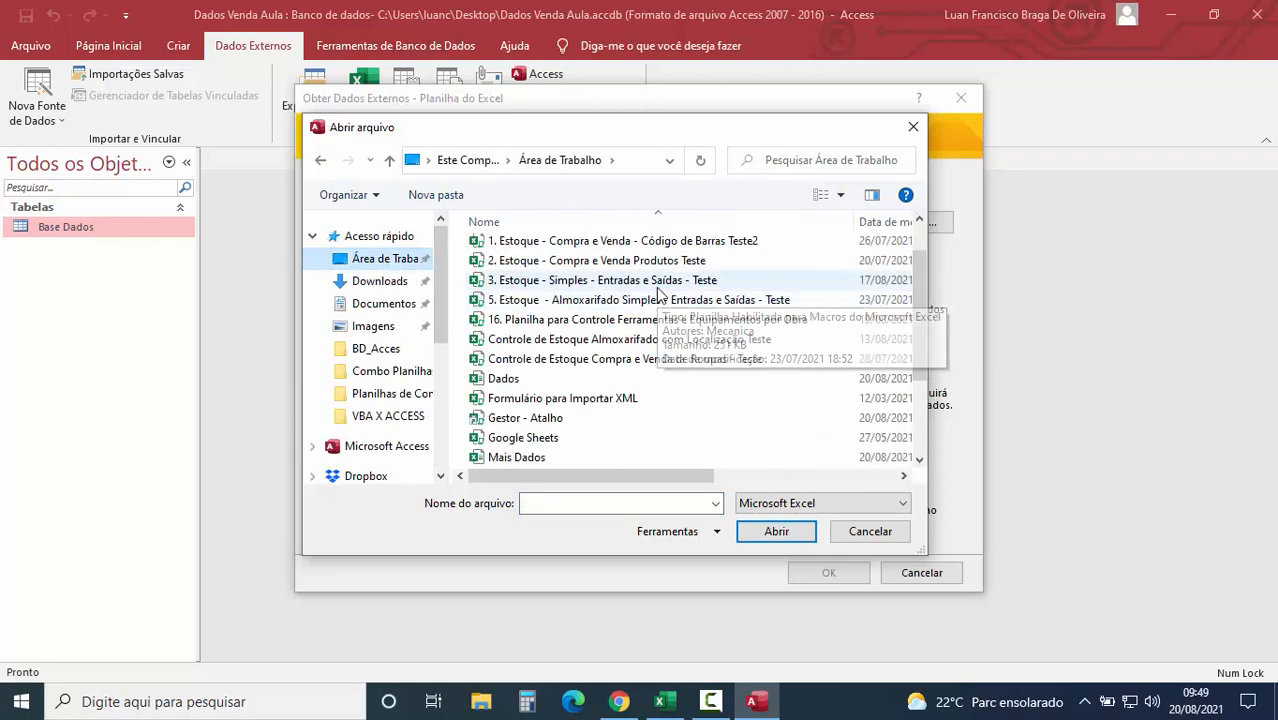
click(522, 457)
click(774, 533)
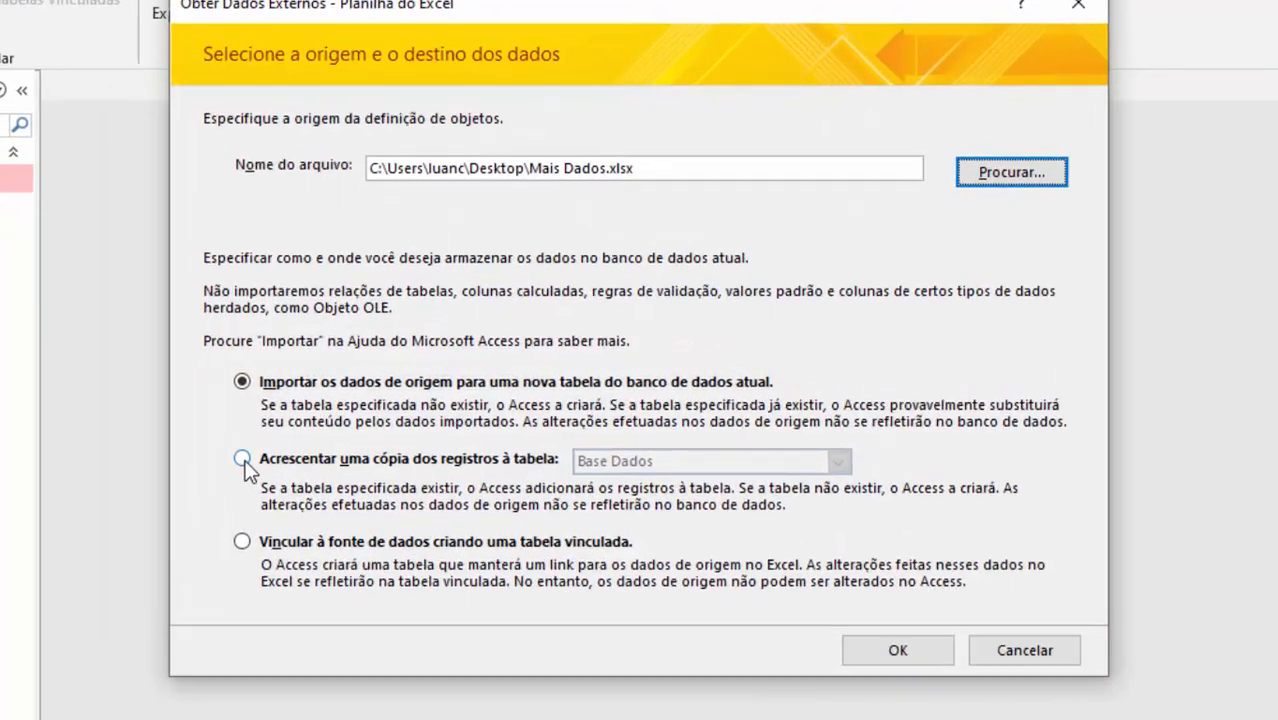
Try to append a copy of the Mais Dados records to the existing Base Dados table through the import wizard.
click(348, 432)
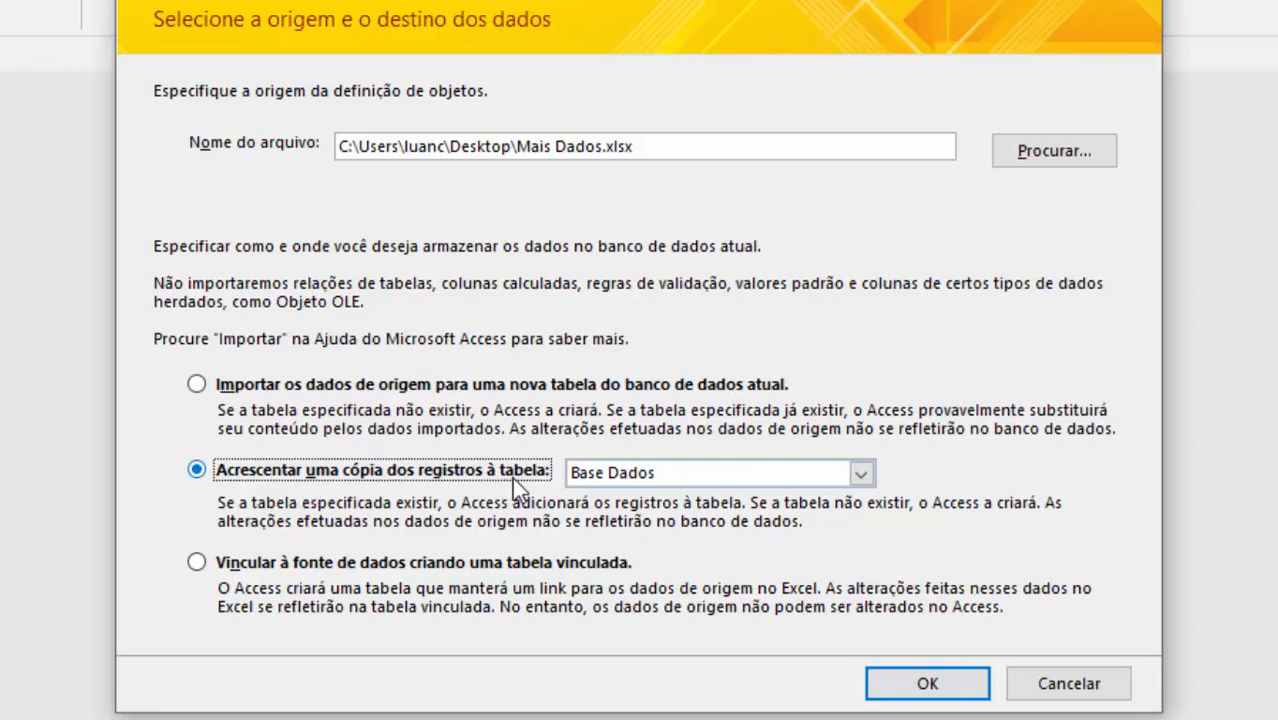
click(862, 472)
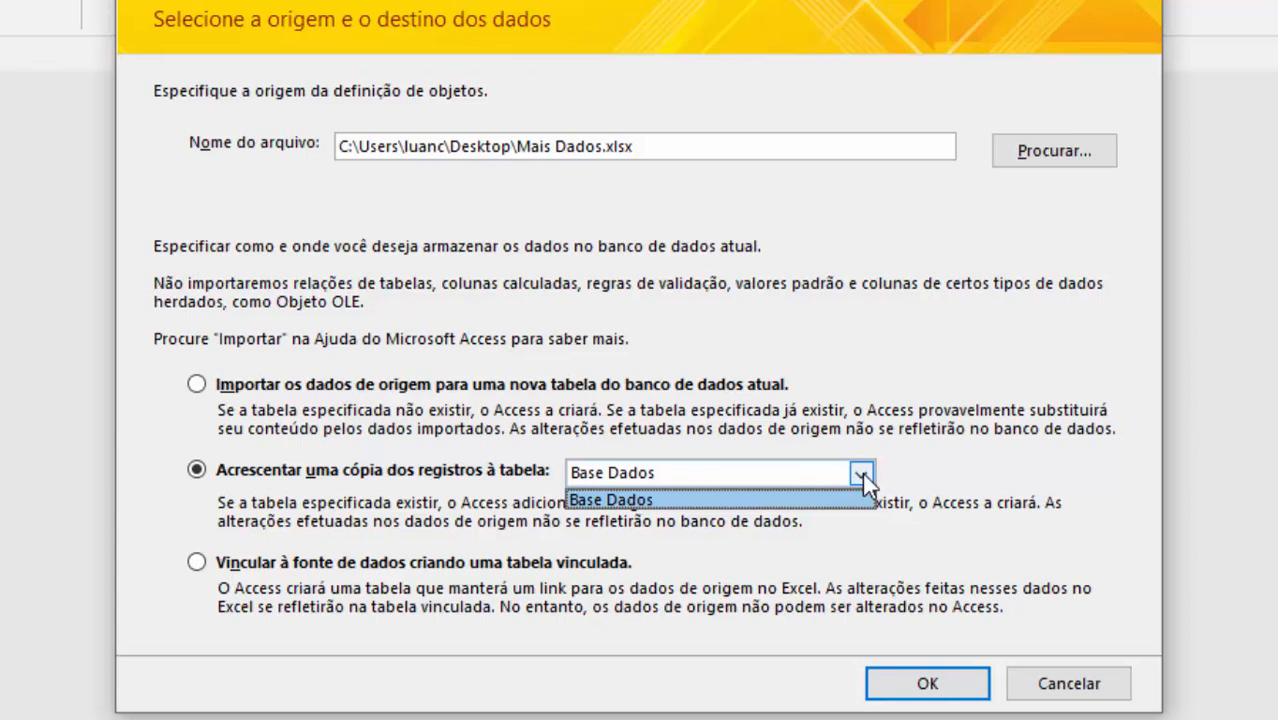
click(626, 501)
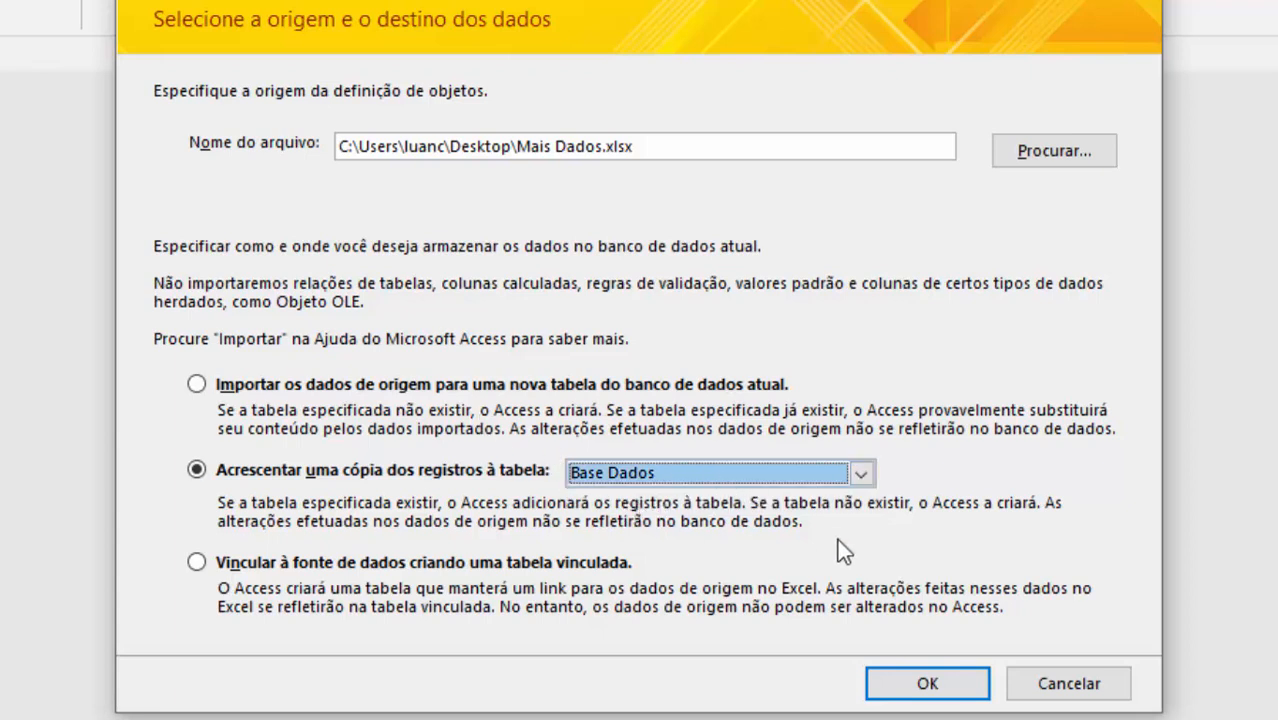
click(925, 686)
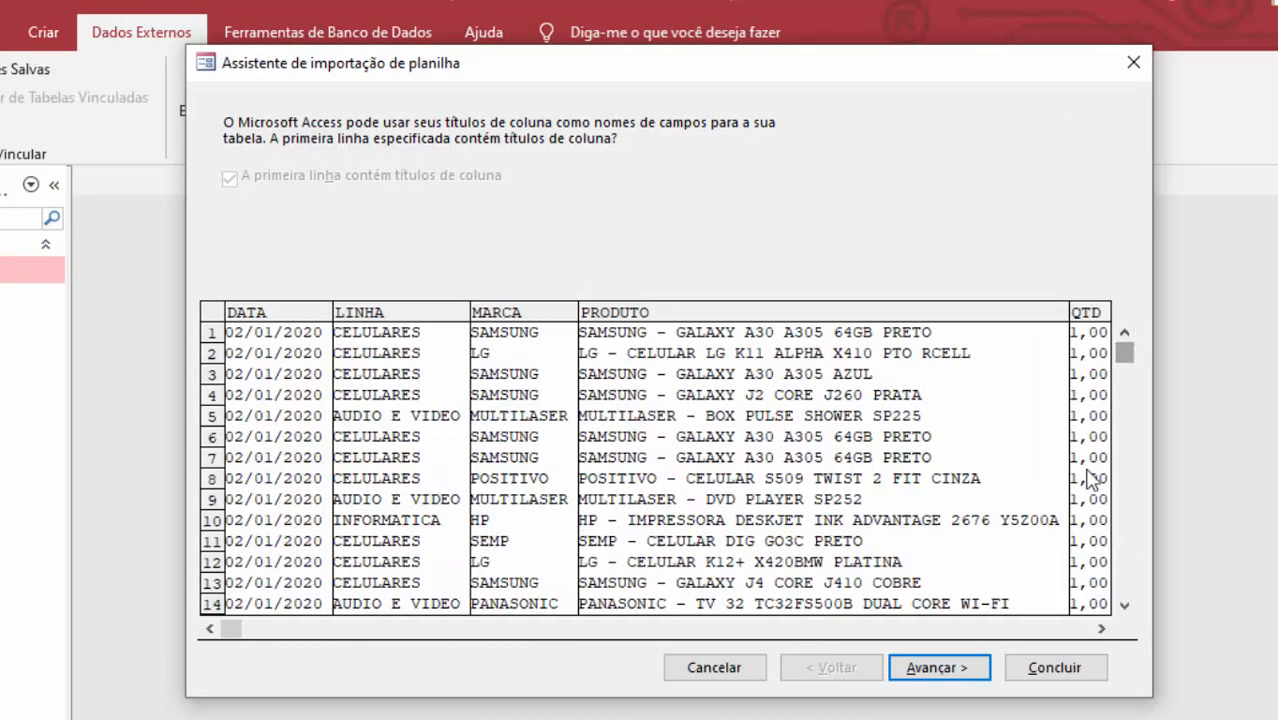
click(968, 676)
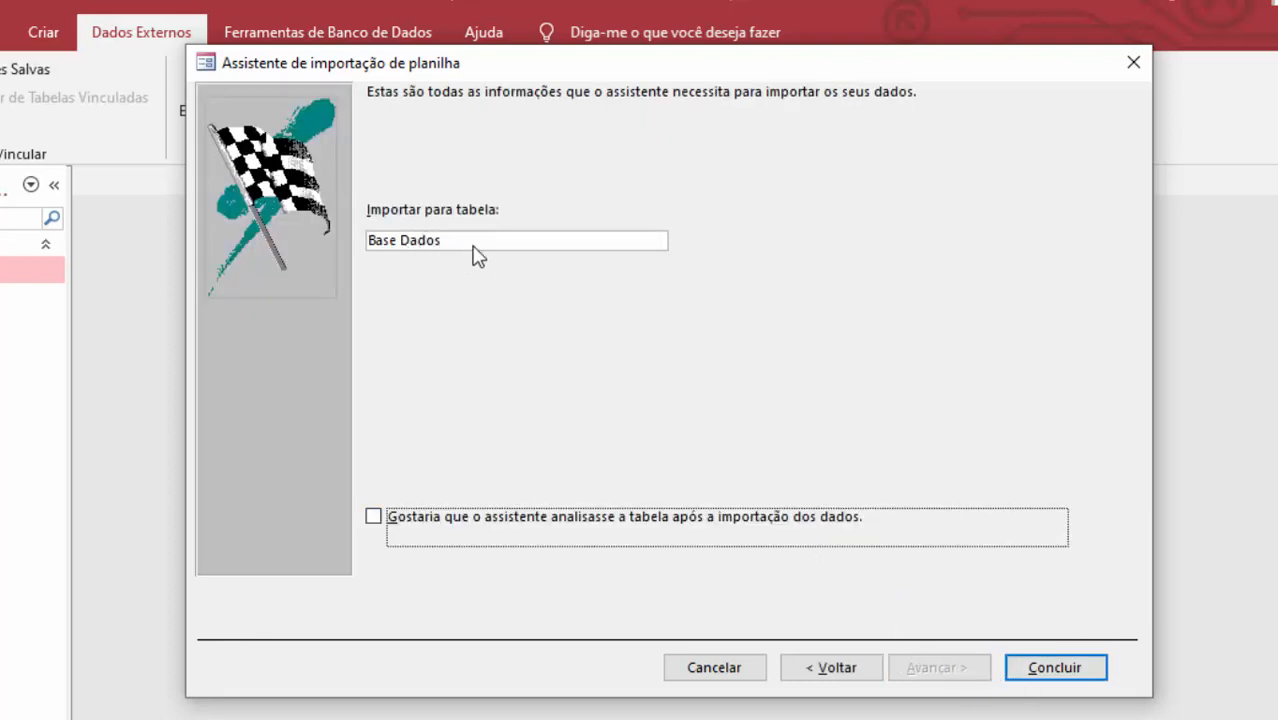
click(1058, 676)
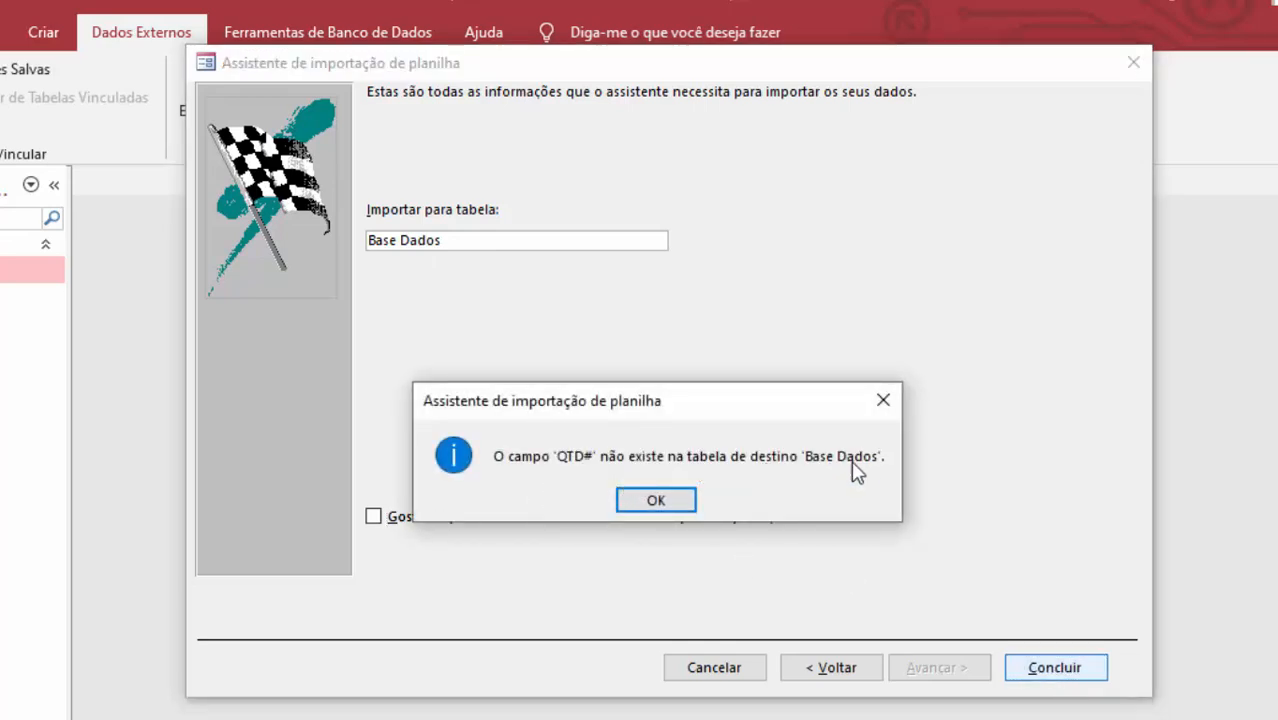
click(670, 507)
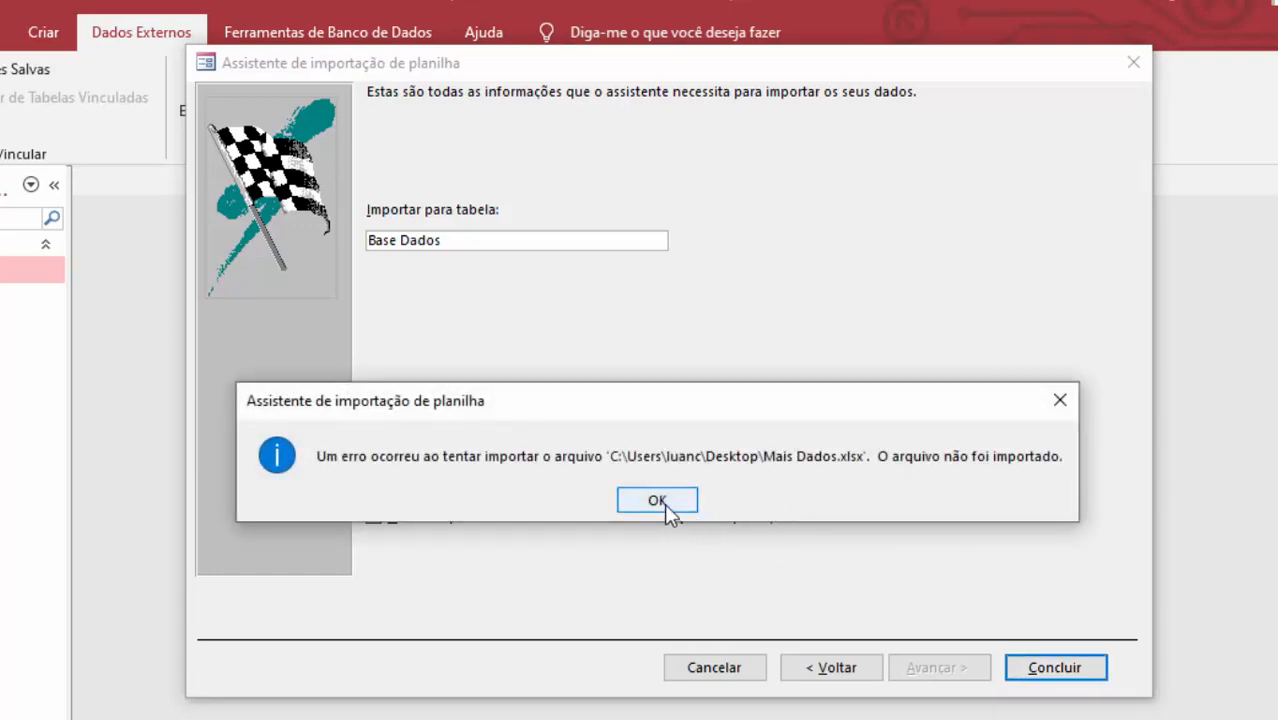
click(664, 503)
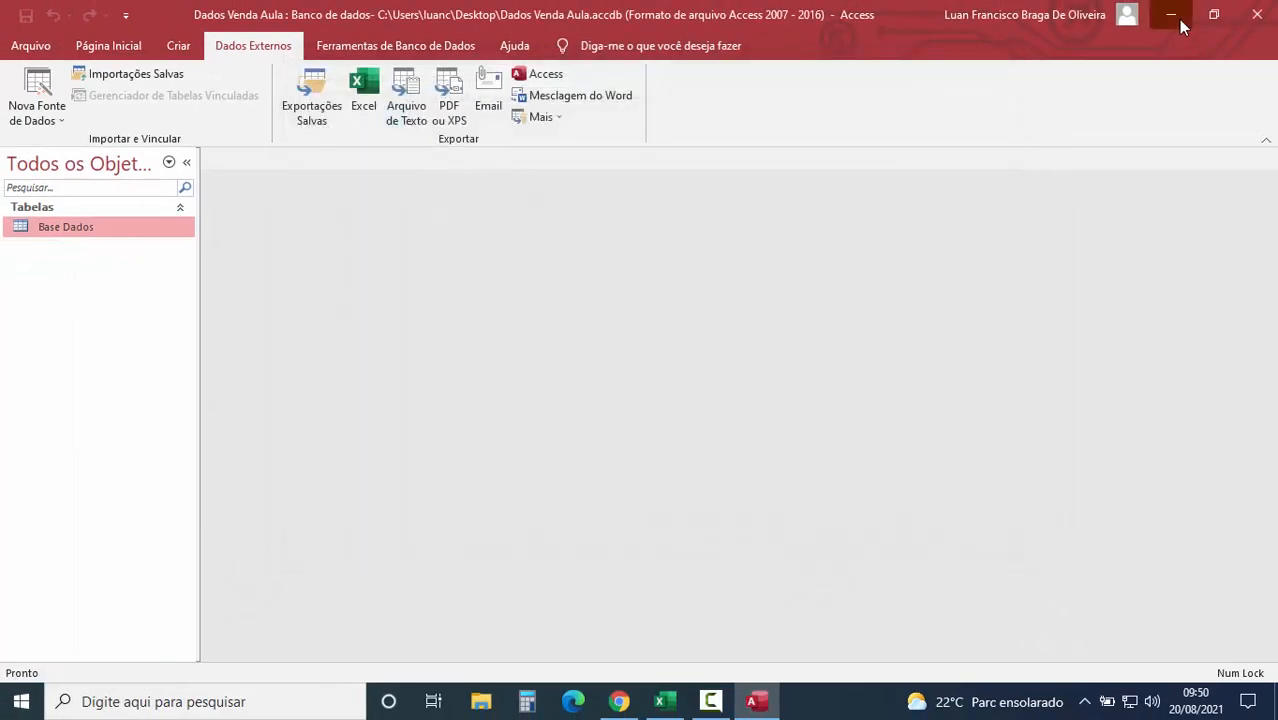
Minimize Access and the Dados workbook, move the Mais Dados file beside Dados on the desktop, and open it in Excel.
click(1178, 19)
click(950, 374)
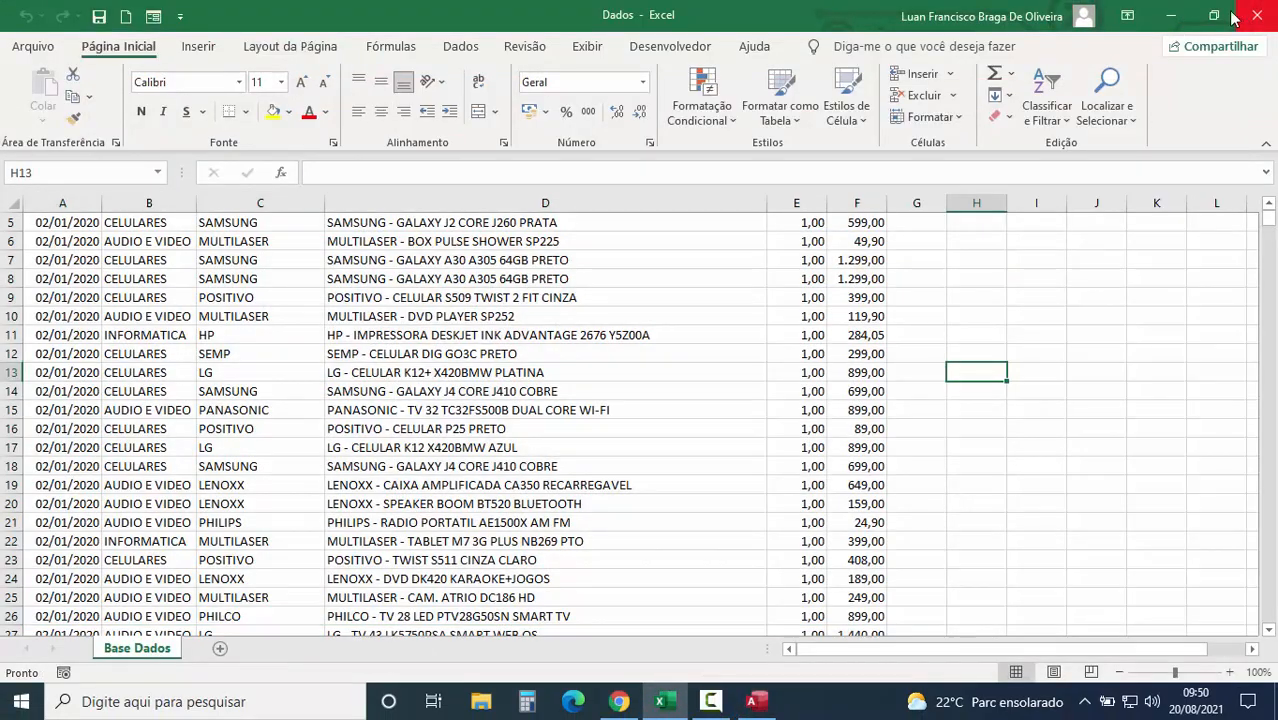
click(1170, 15)
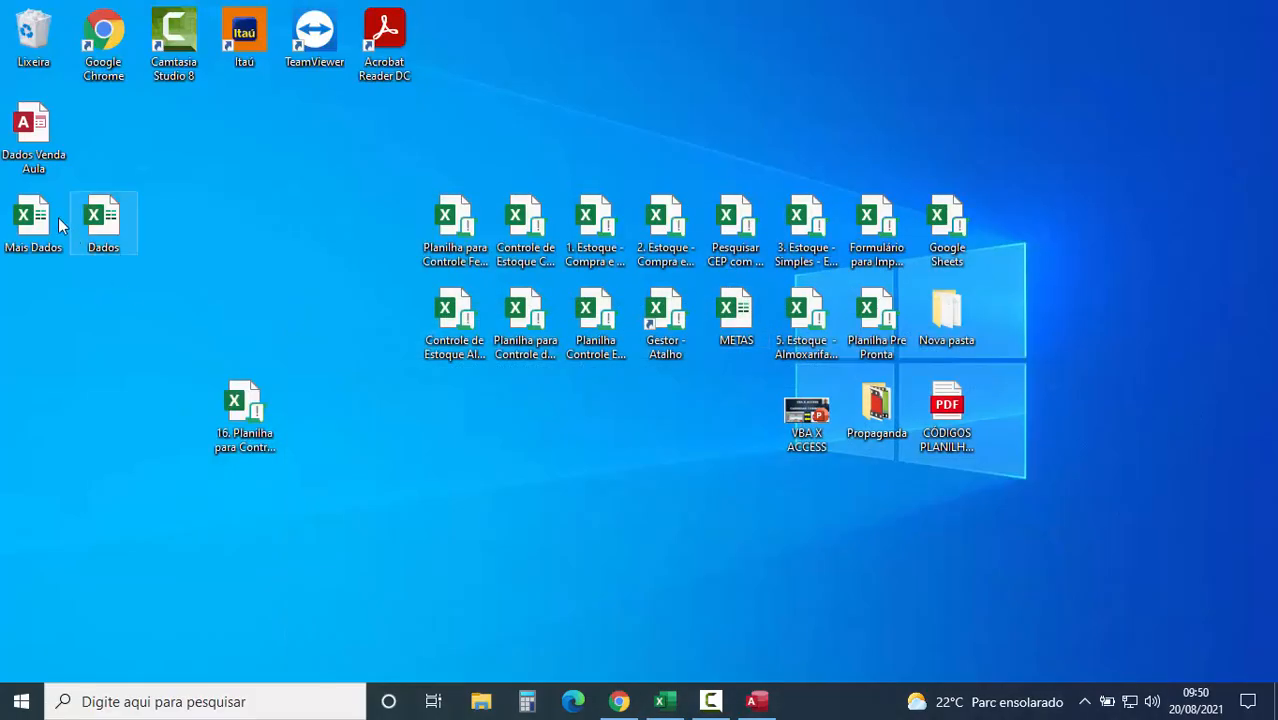
drag(33, 220, 175, 230)
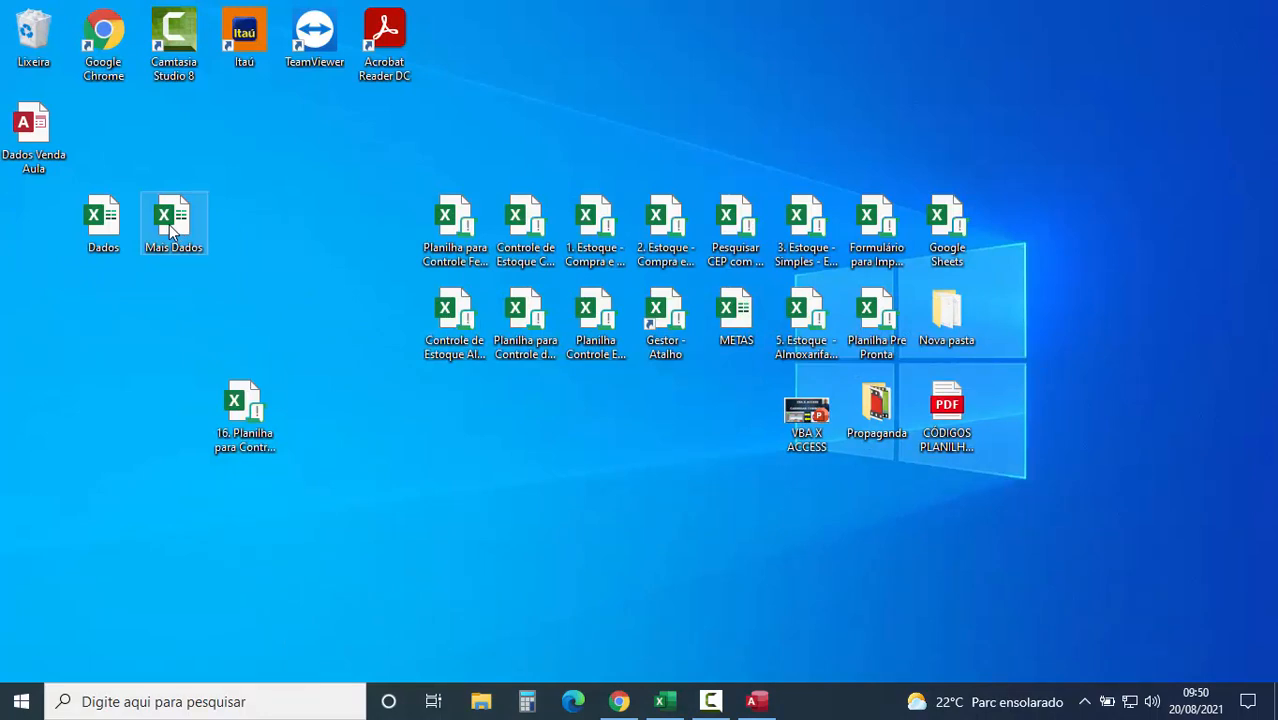
double_click(170, 232)
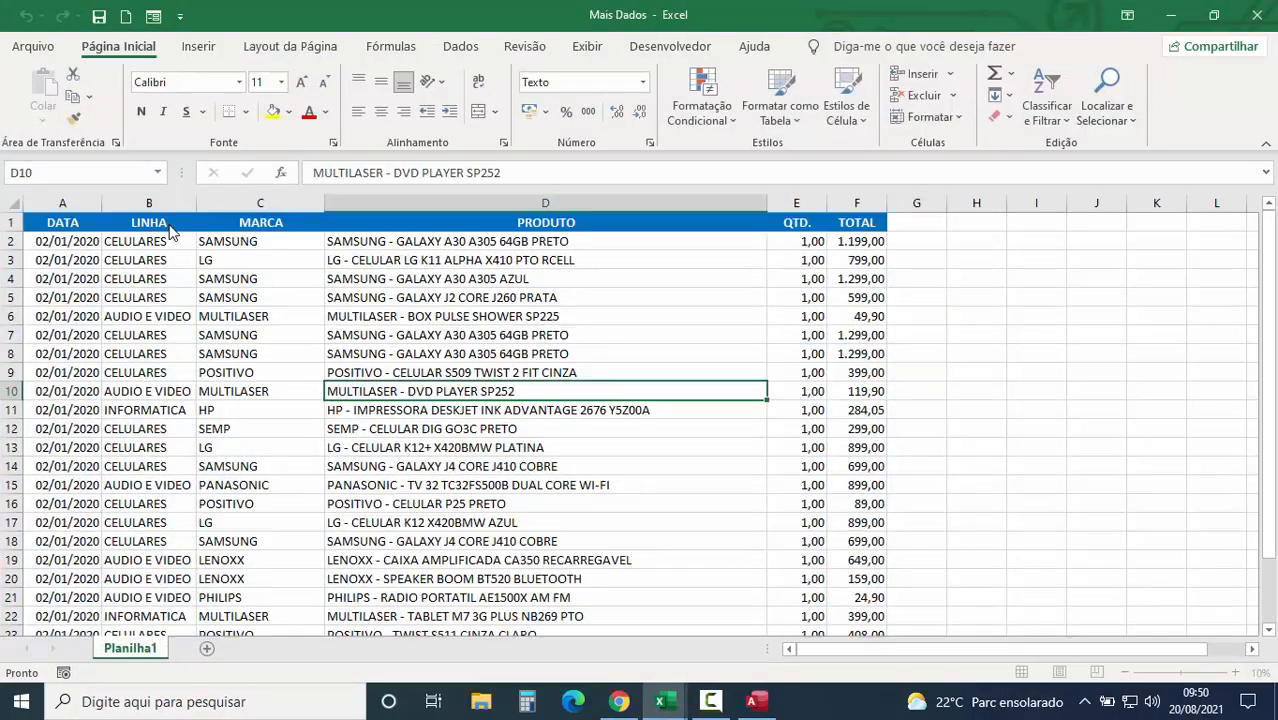
Compare the quantity header in cell E1 with the quantity field name in the Access table Base Dados.
click(800, 220)
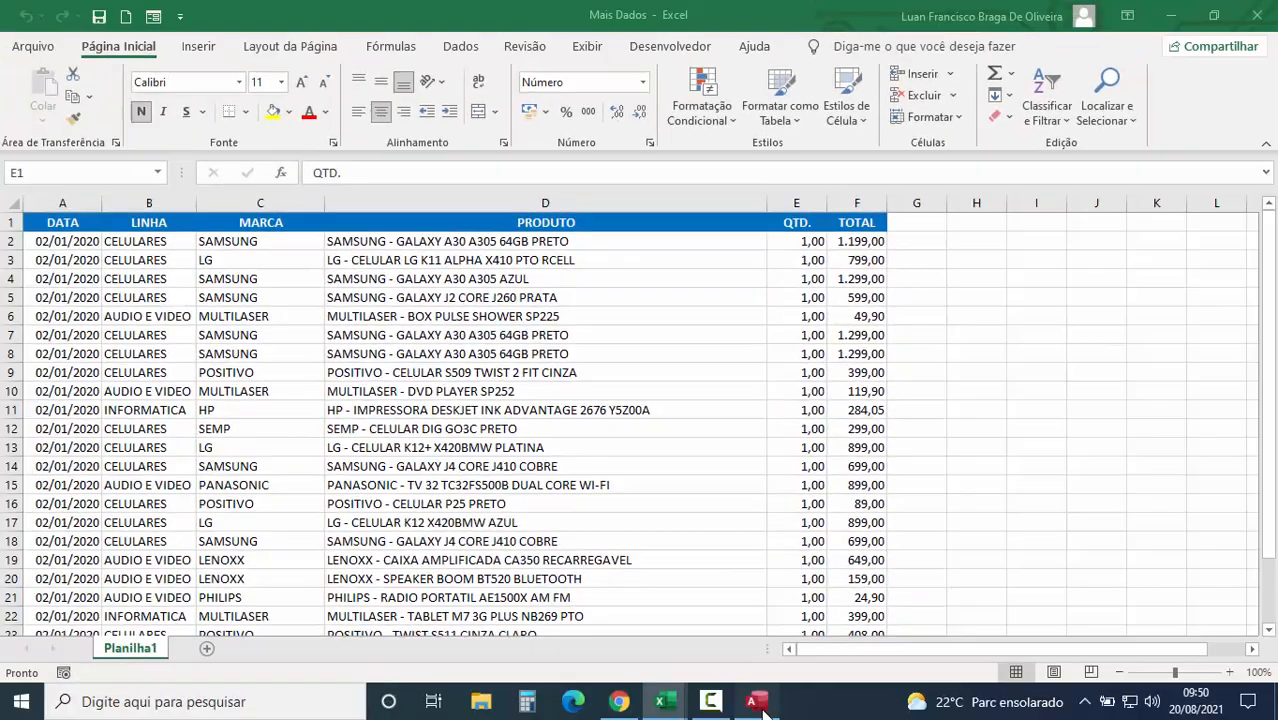
click(757, 703)
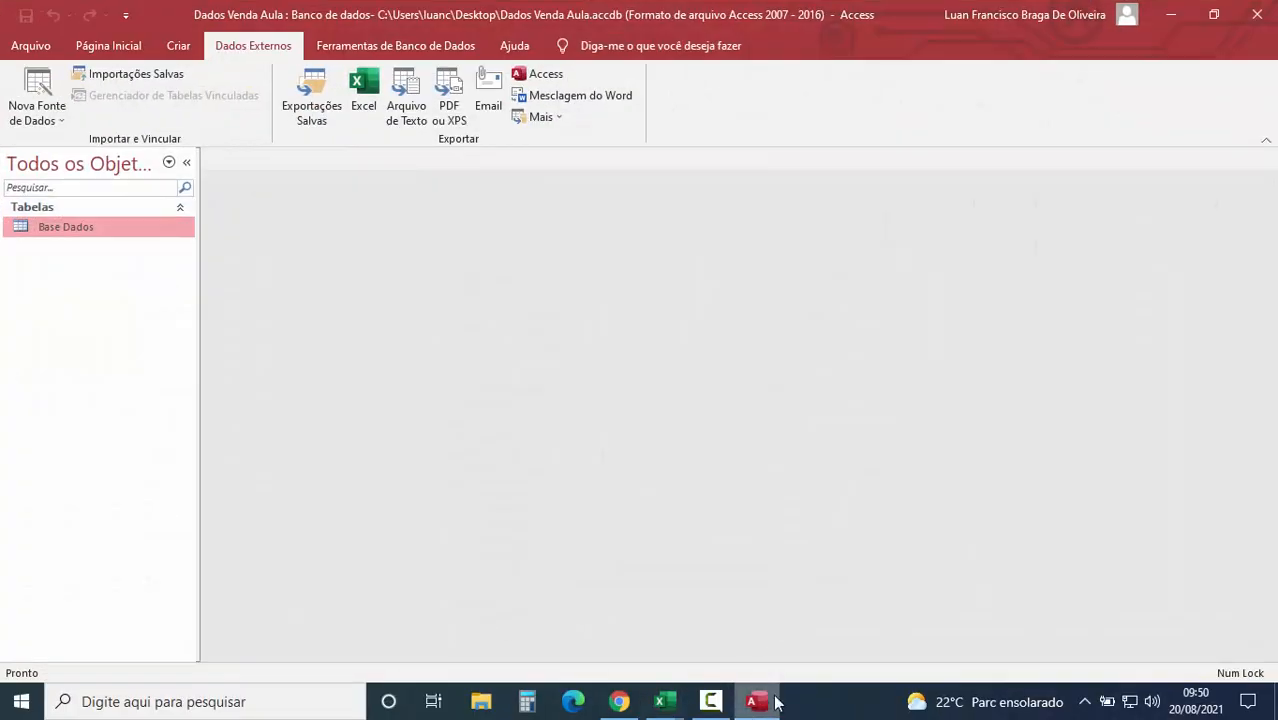
double_click(55, 228)
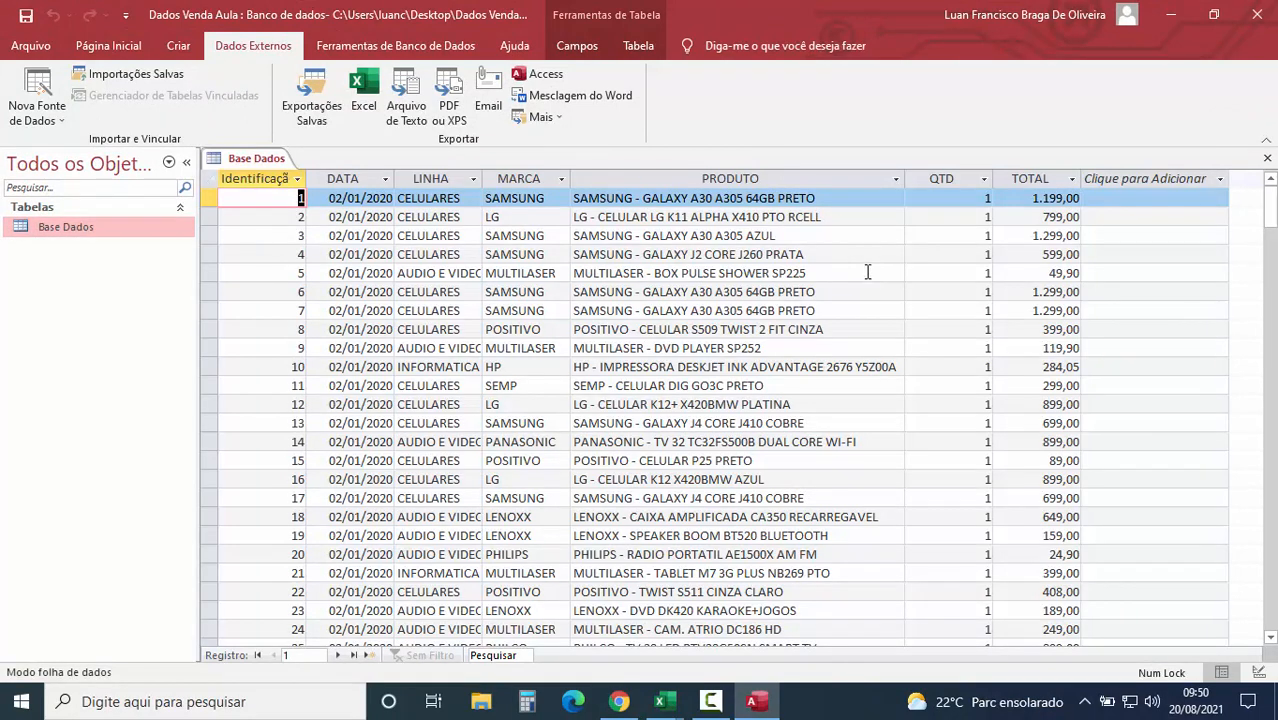
click(954, 178)
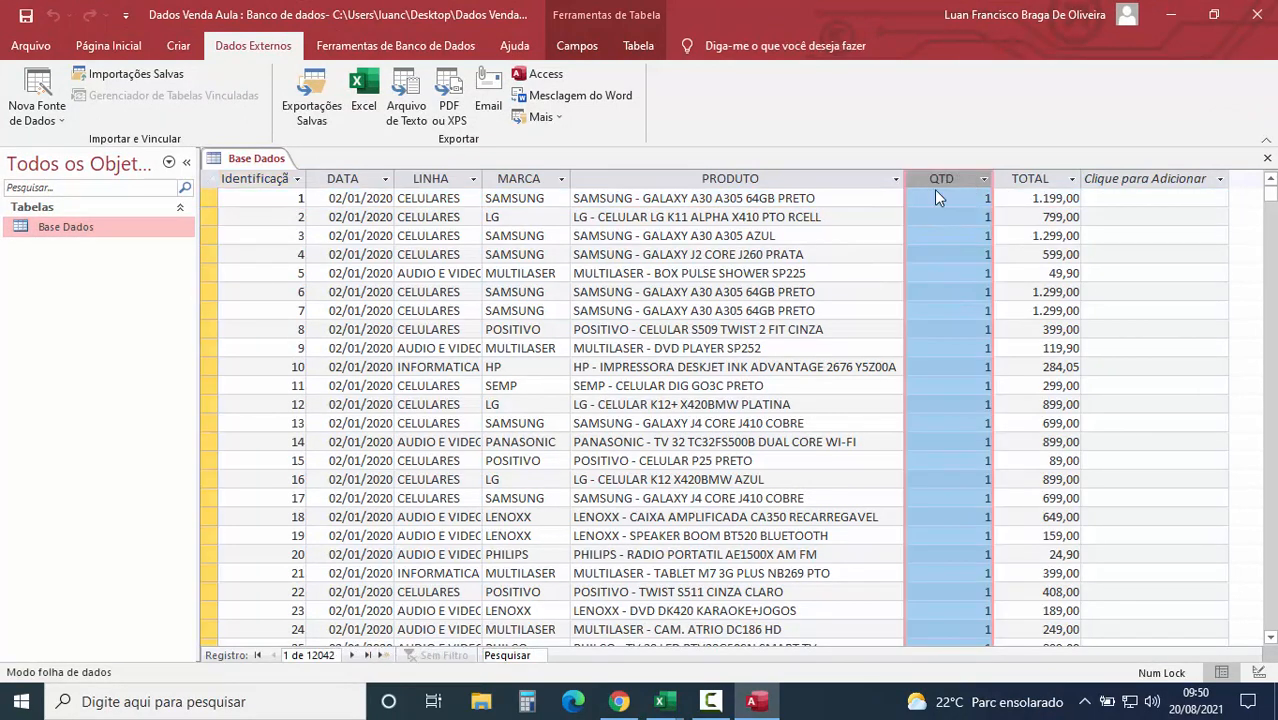
Return to the Mais Dados workbook, change the header in cell E1 to QTD, and save the workbook.
click(1169, 14)
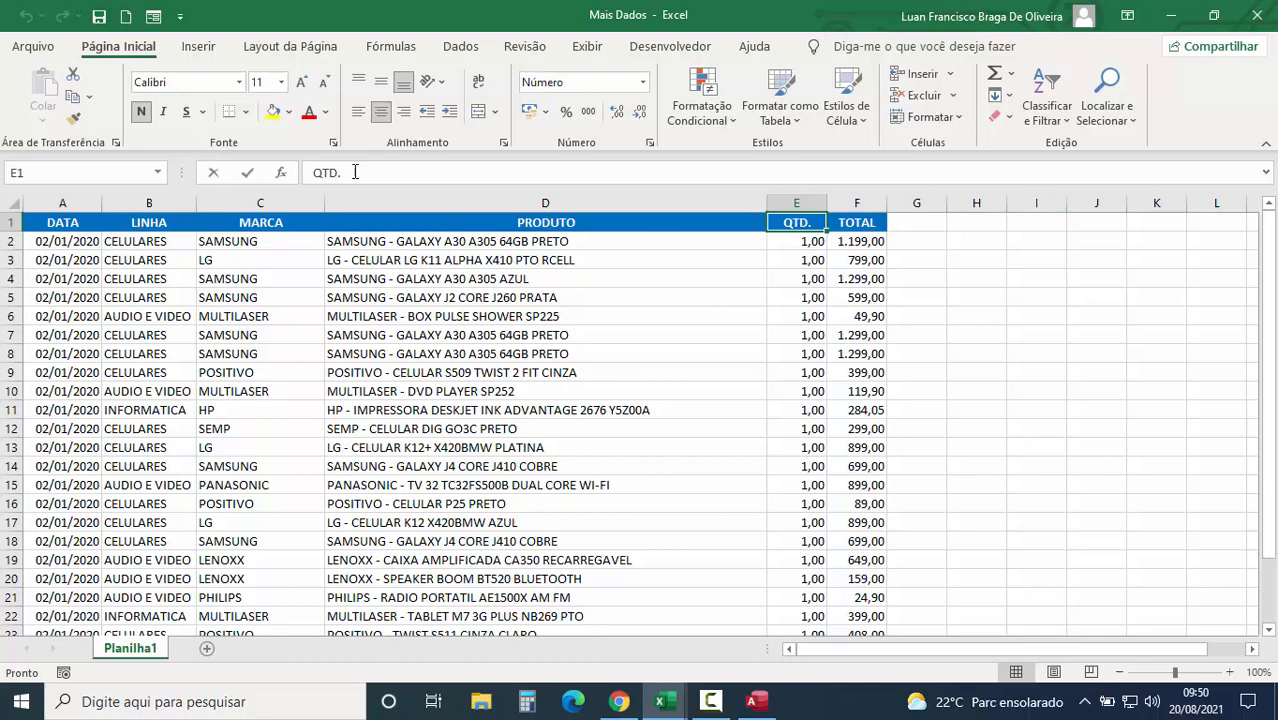
click(393, 168)
key(Return)
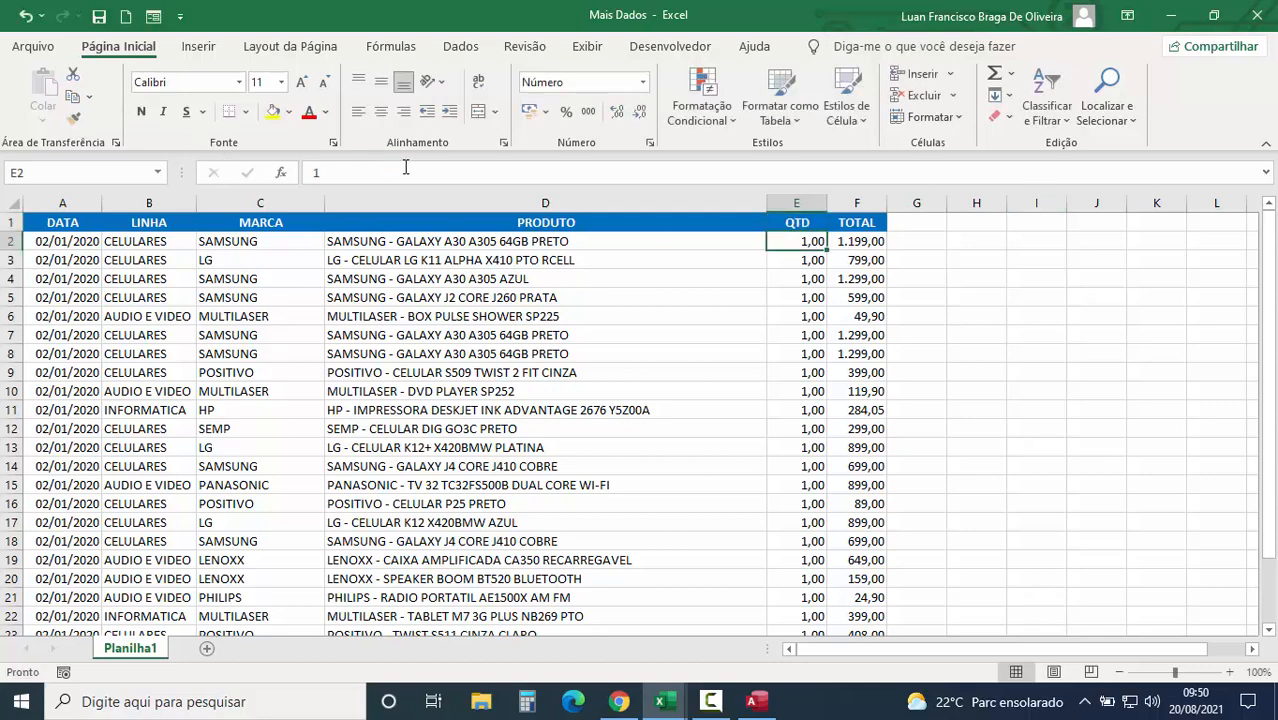
click(385, 335)
click(96, 22)
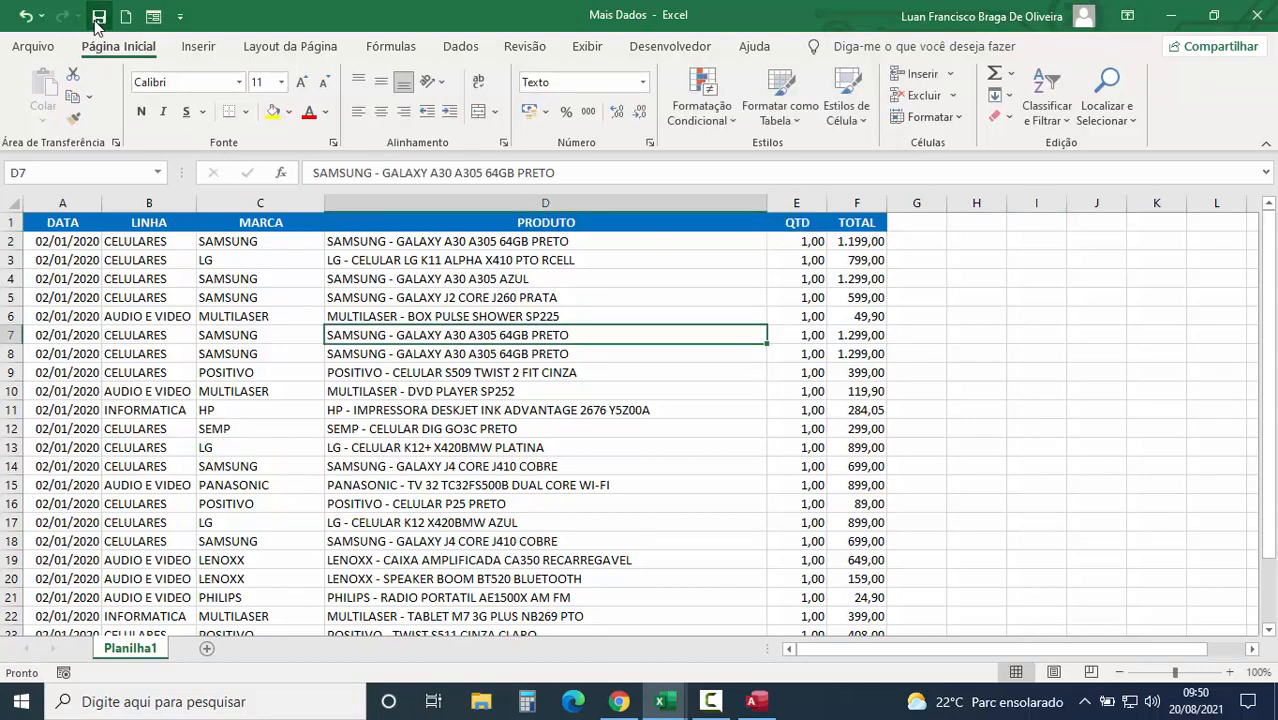
Switch to Access, close the open Base Dados table, and choose Mais Dados.xlsx from the desktop as the source for an Excel import.
click(752, 701)
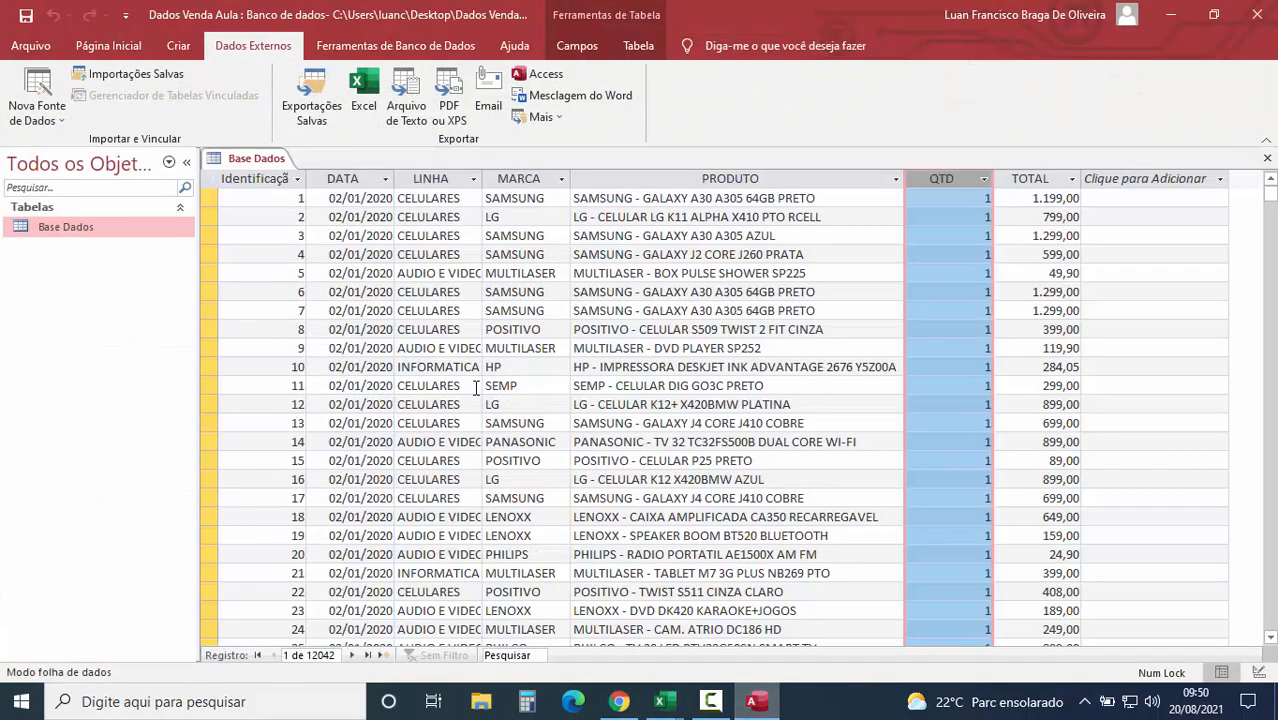
click(1267, 158)
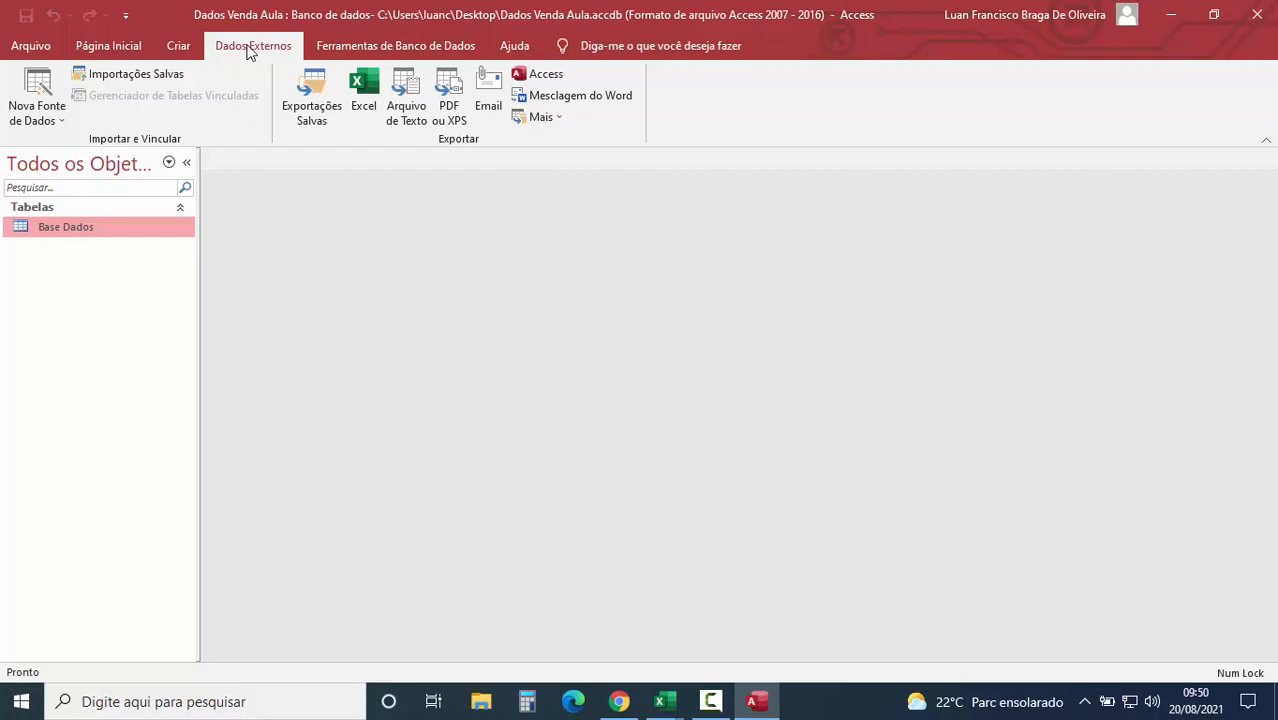
click(66, 125)
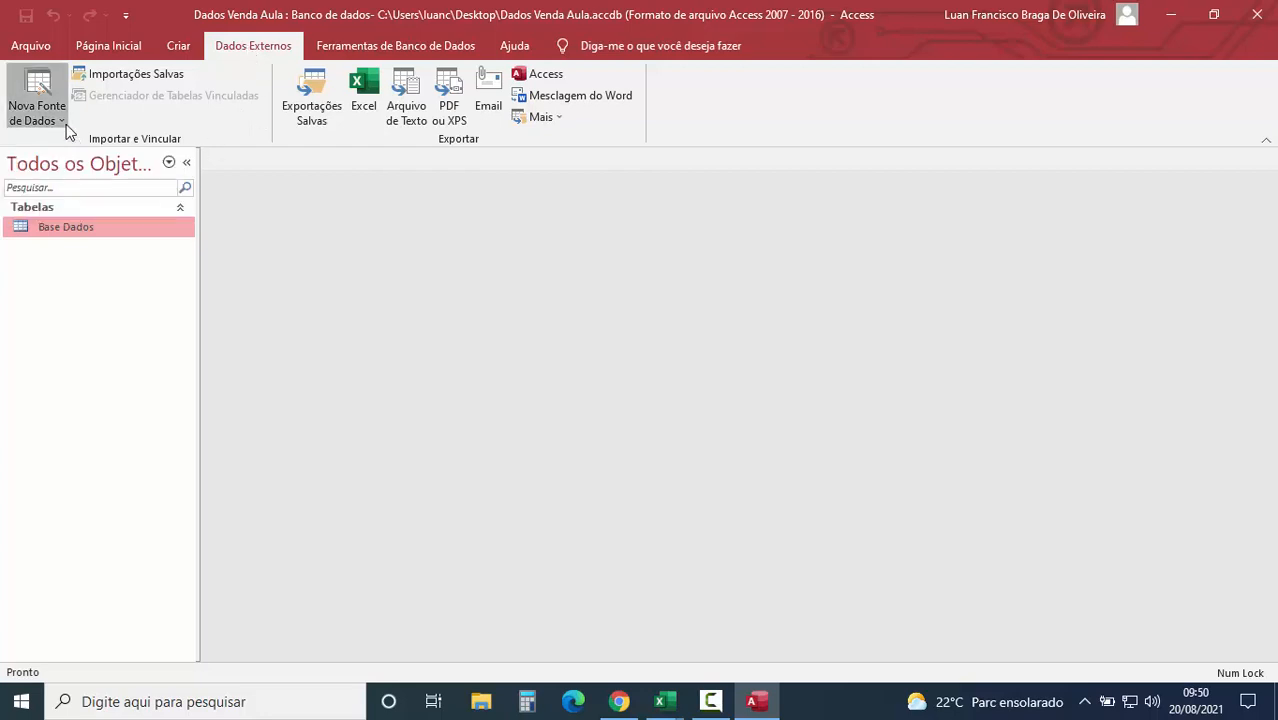
mouse_move(66, 148)
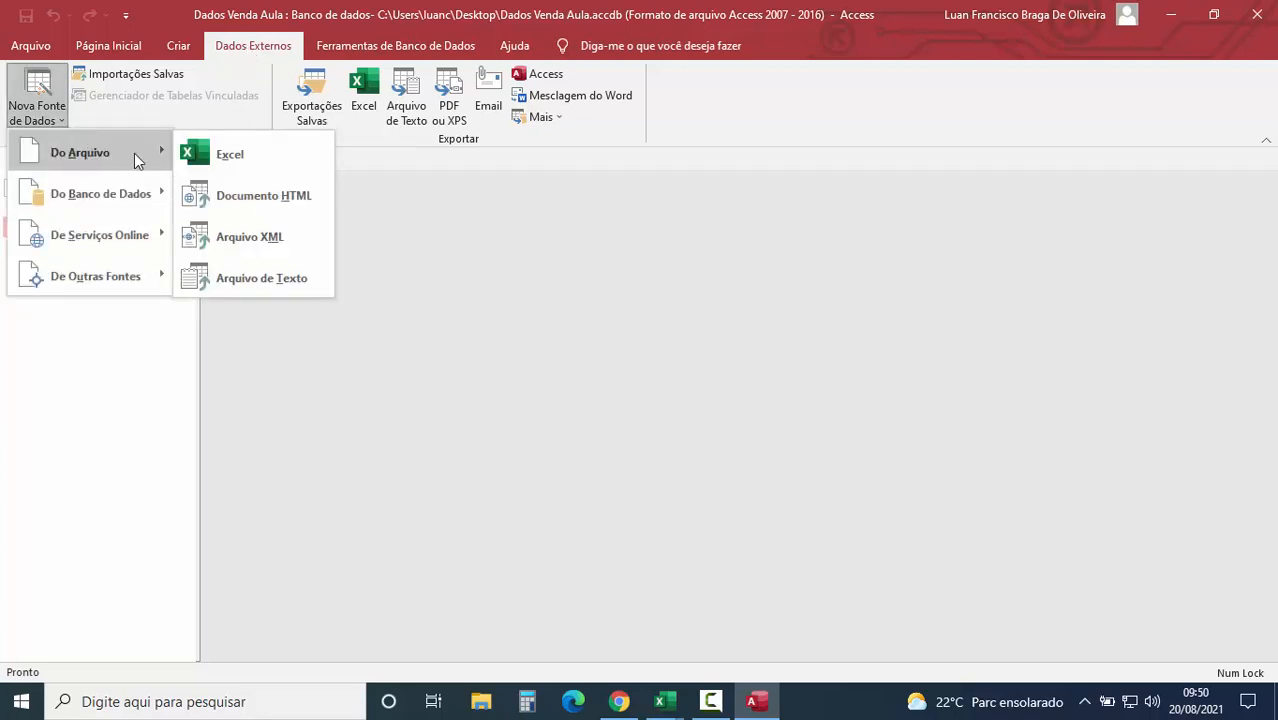
click(244, 153)
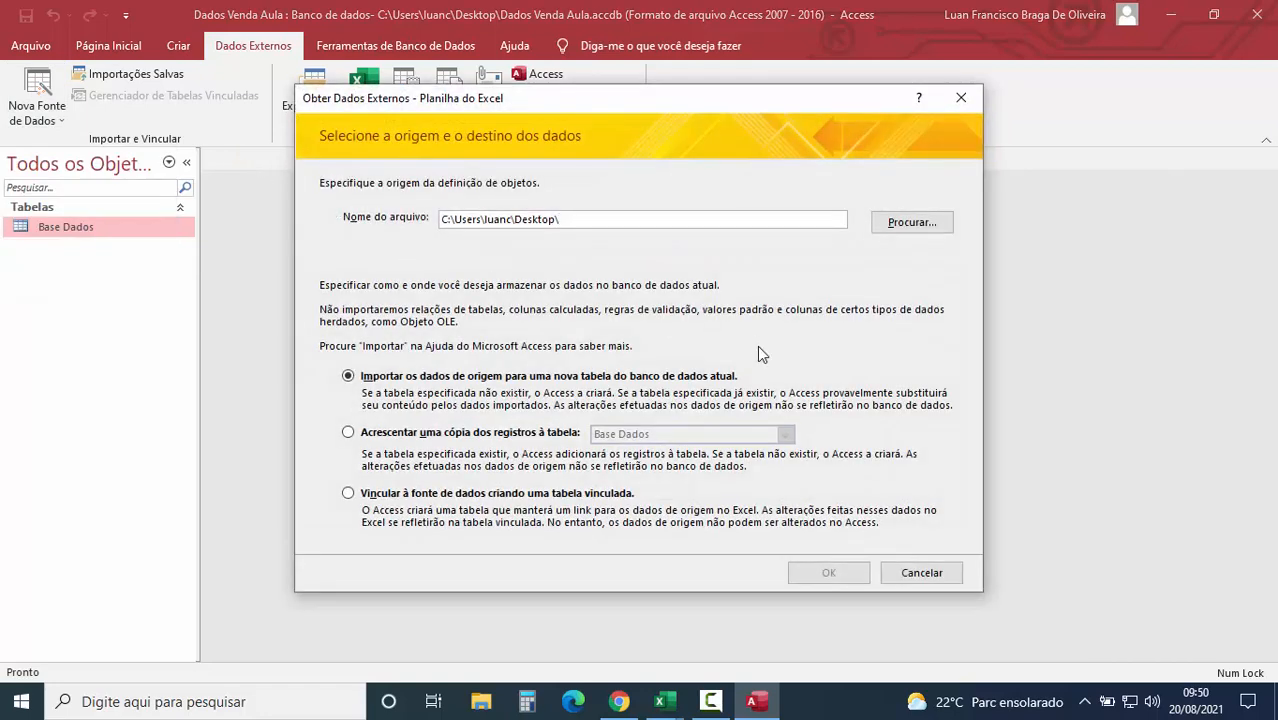
click(905, 222)
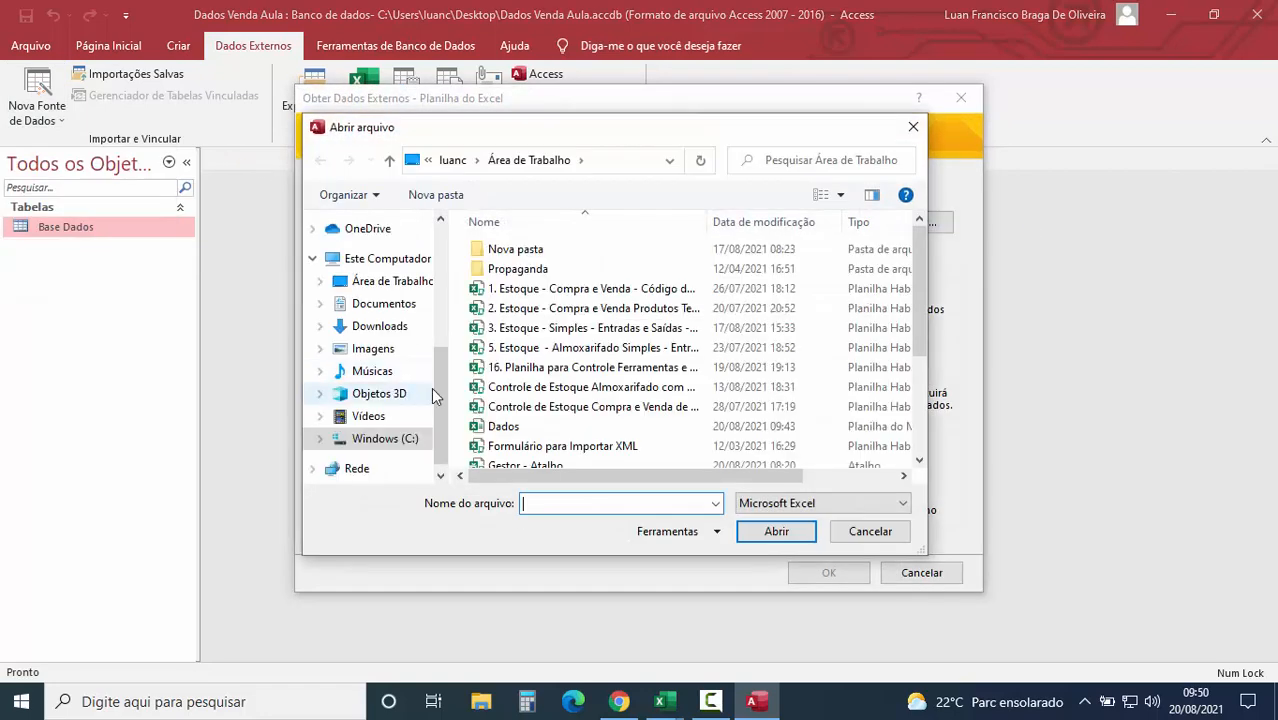
scroll(530, 400, down, 1)
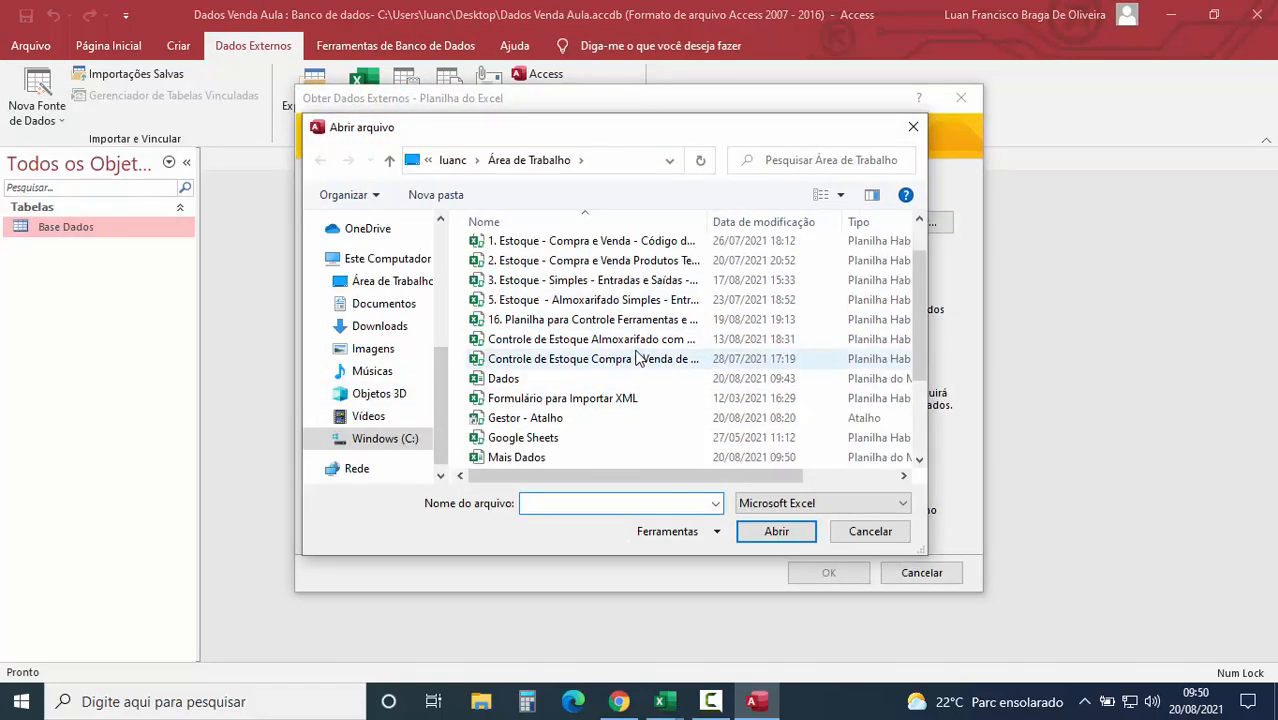
click(530, 457)
click(762, 531)
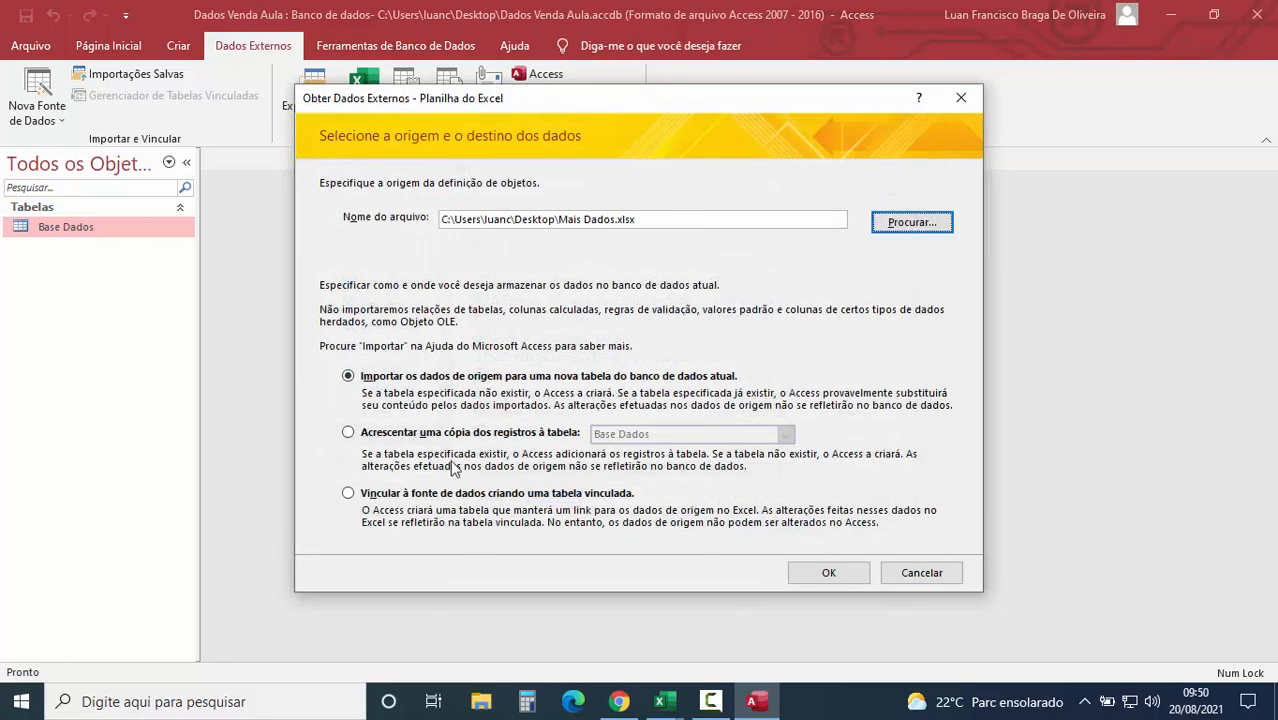
Append a copy of the Mais Dados records to the Base Dados table and complete the import wizard without saving the import steps.
click(348, 434)
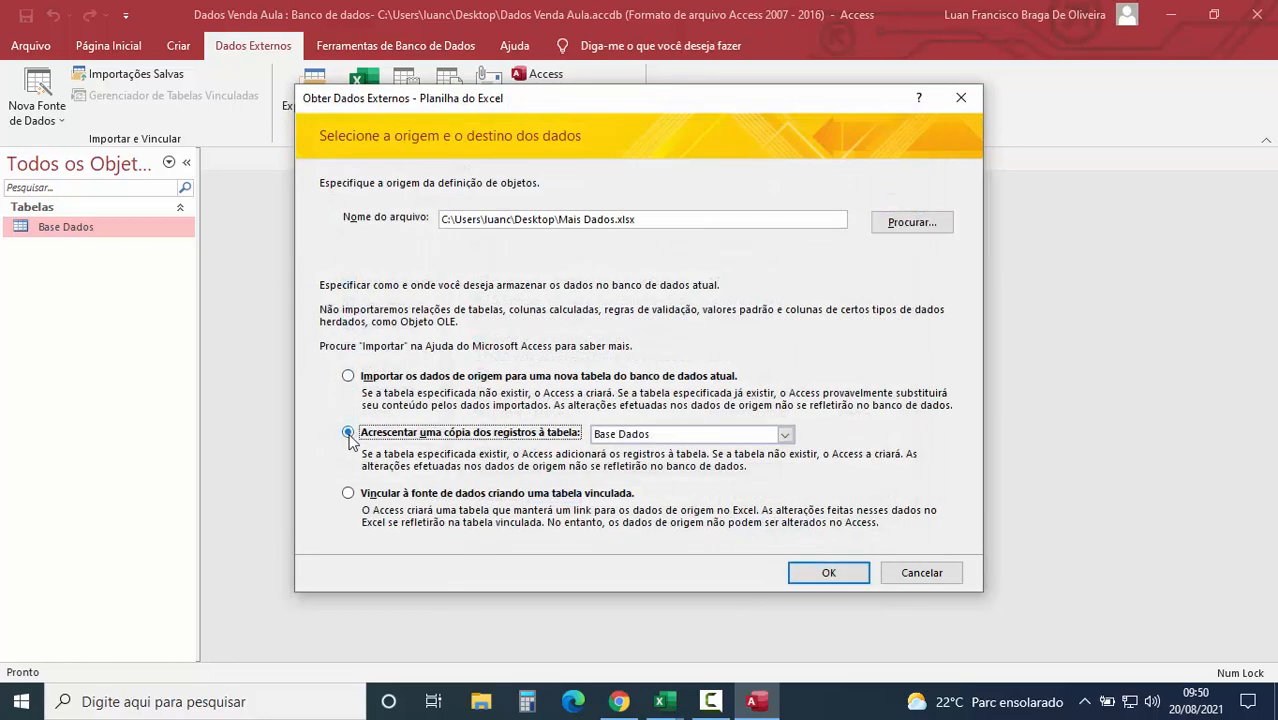
click(786, 436)
click(666, 449)
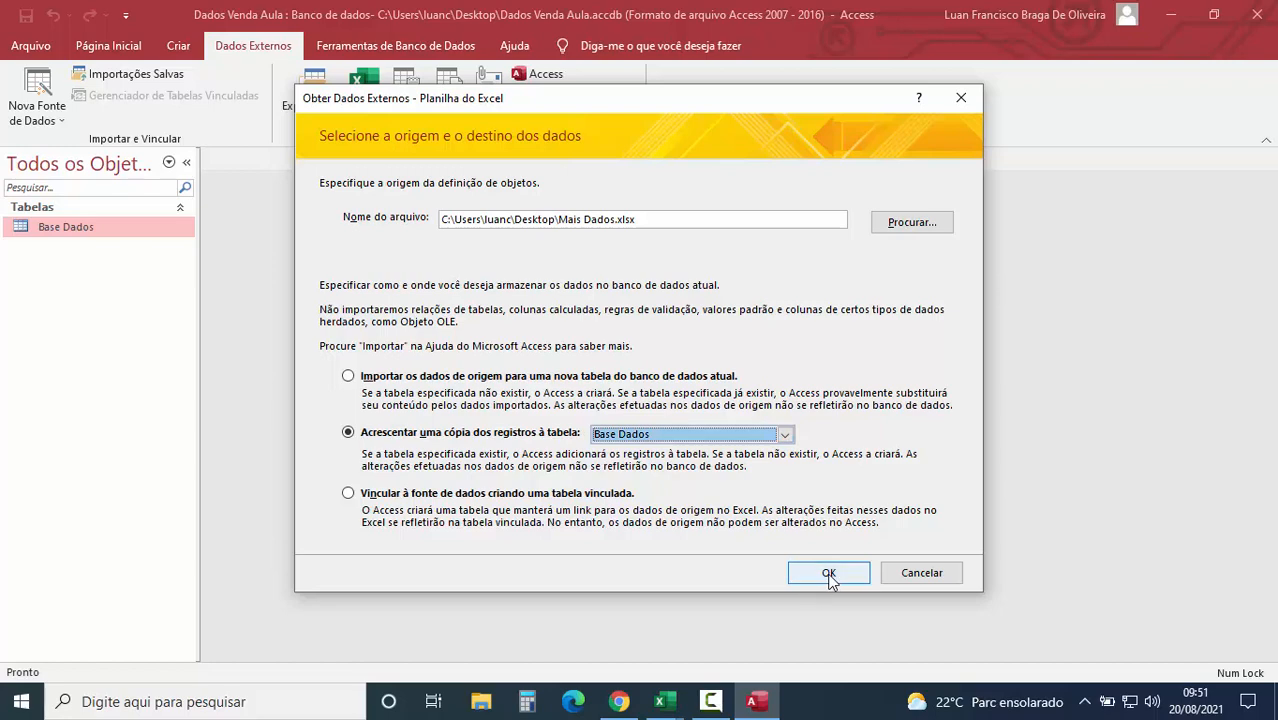
click(826, 573)
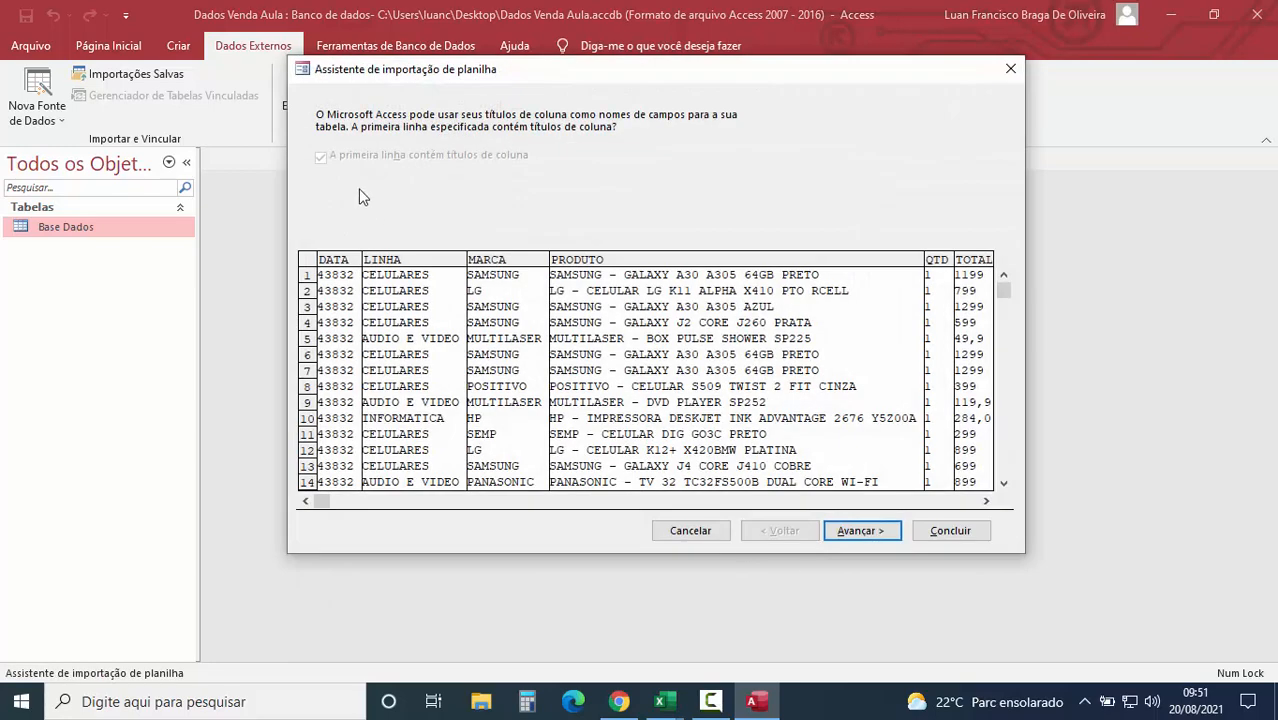
click(862, 531)
click(940, 533)
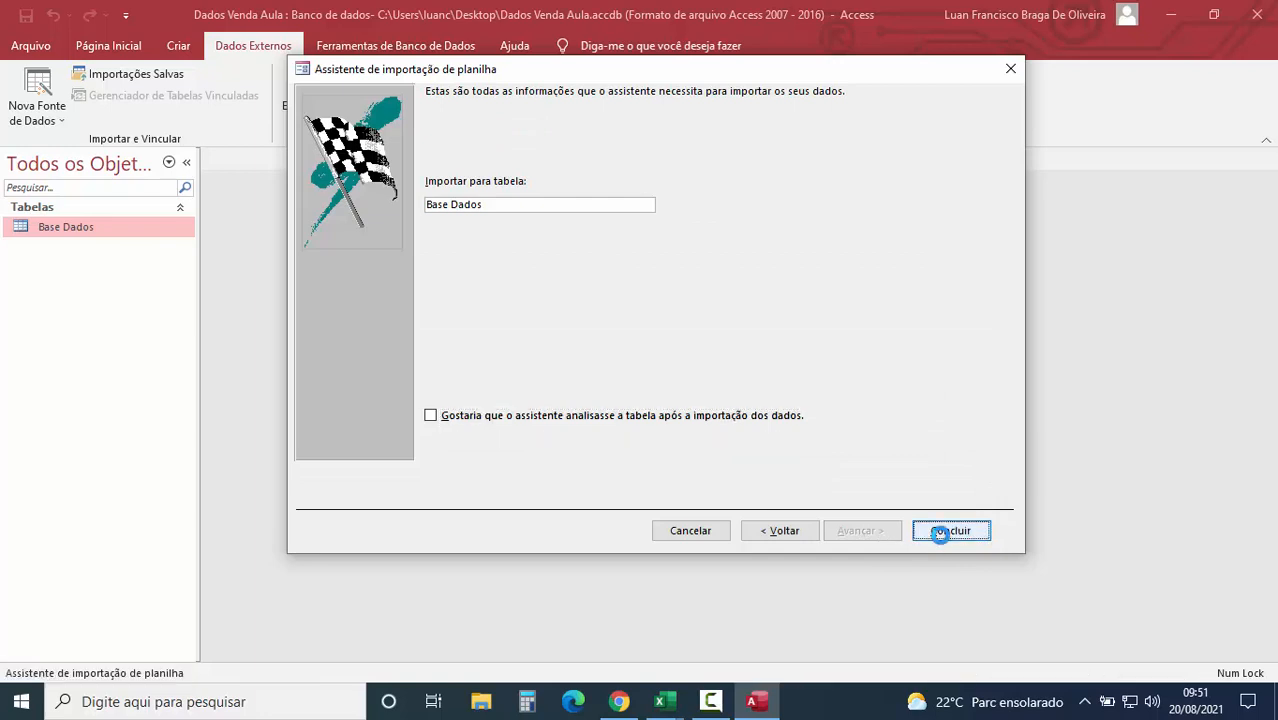
click(924, 594)
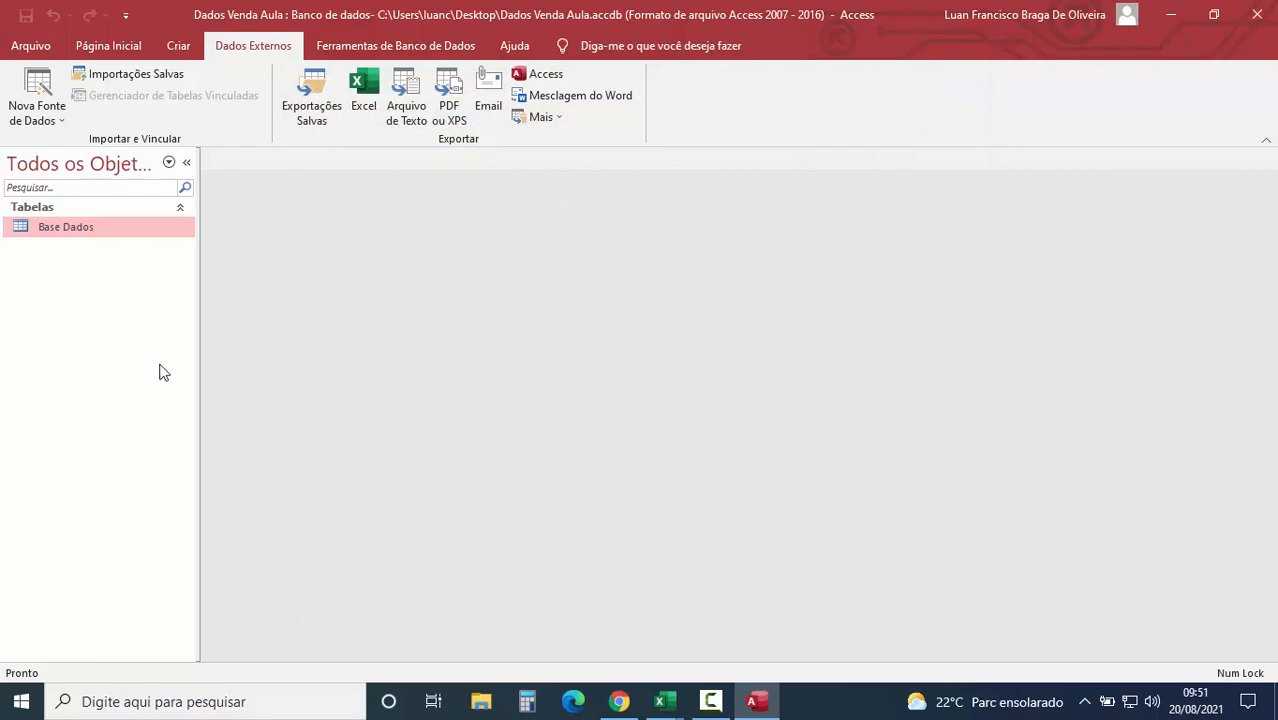
Open the Base Dados table and go to its last record to check the appended rows.
double_click(61, 226)
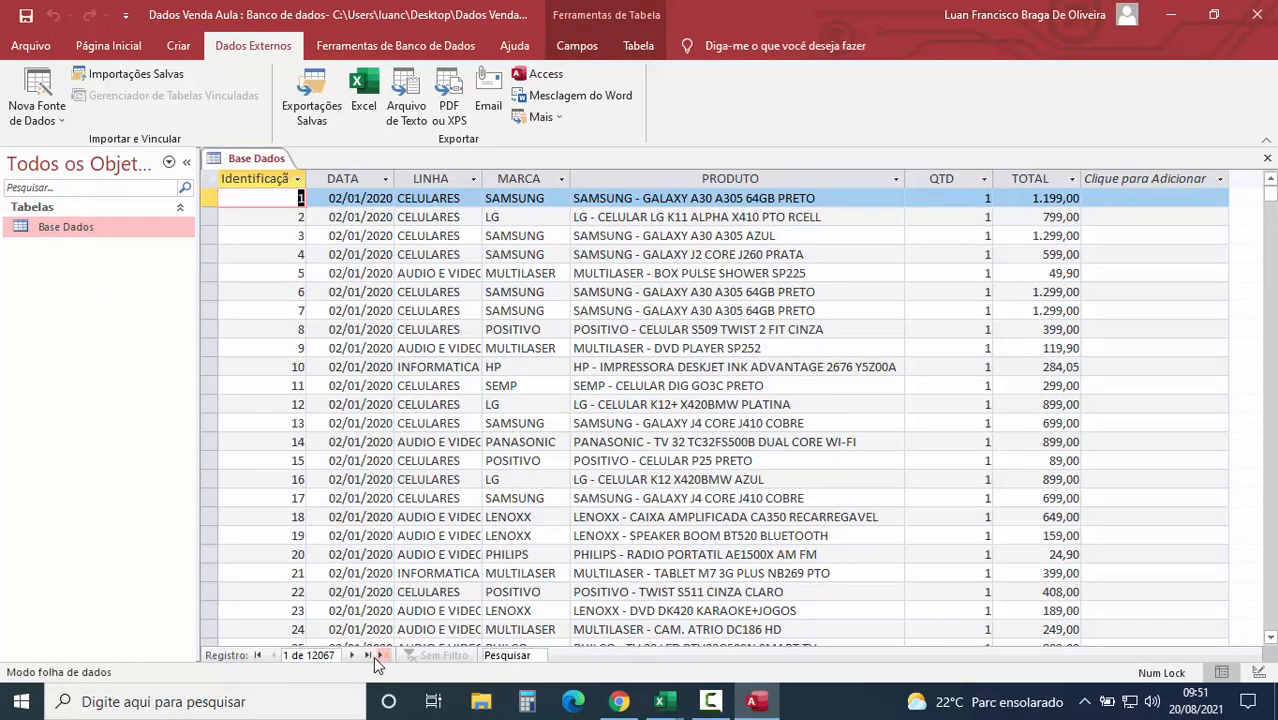
click(368, 655)
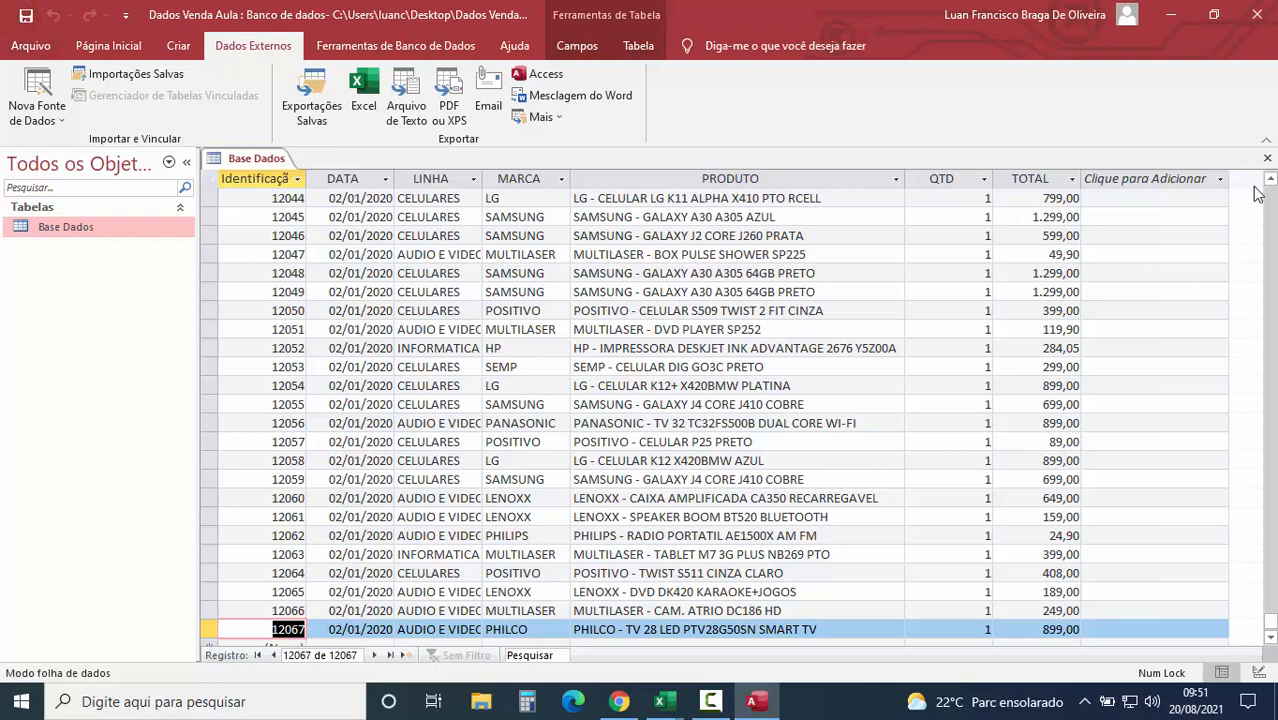
Close Access and the Mais Dados and Dados workbooks, and move the Dados Venda Aula file beside Mais Dados on the desktop.
click(1258, 20)
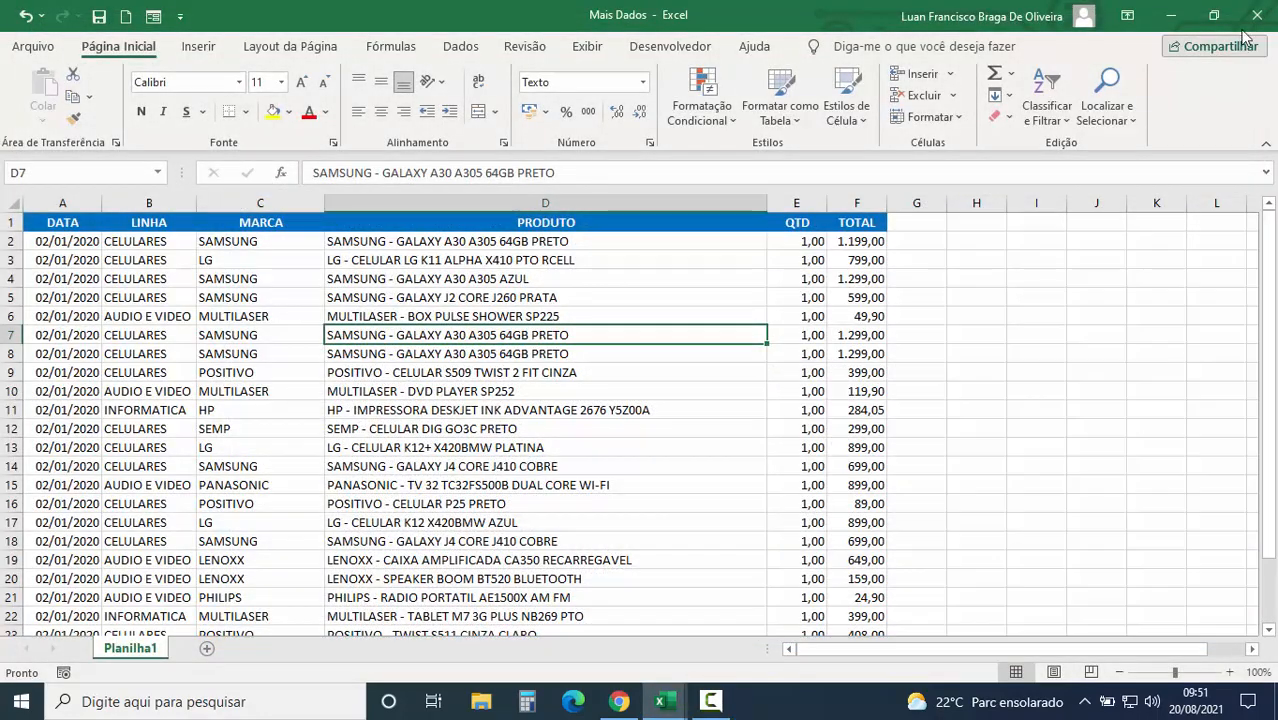
click(1258, 15)
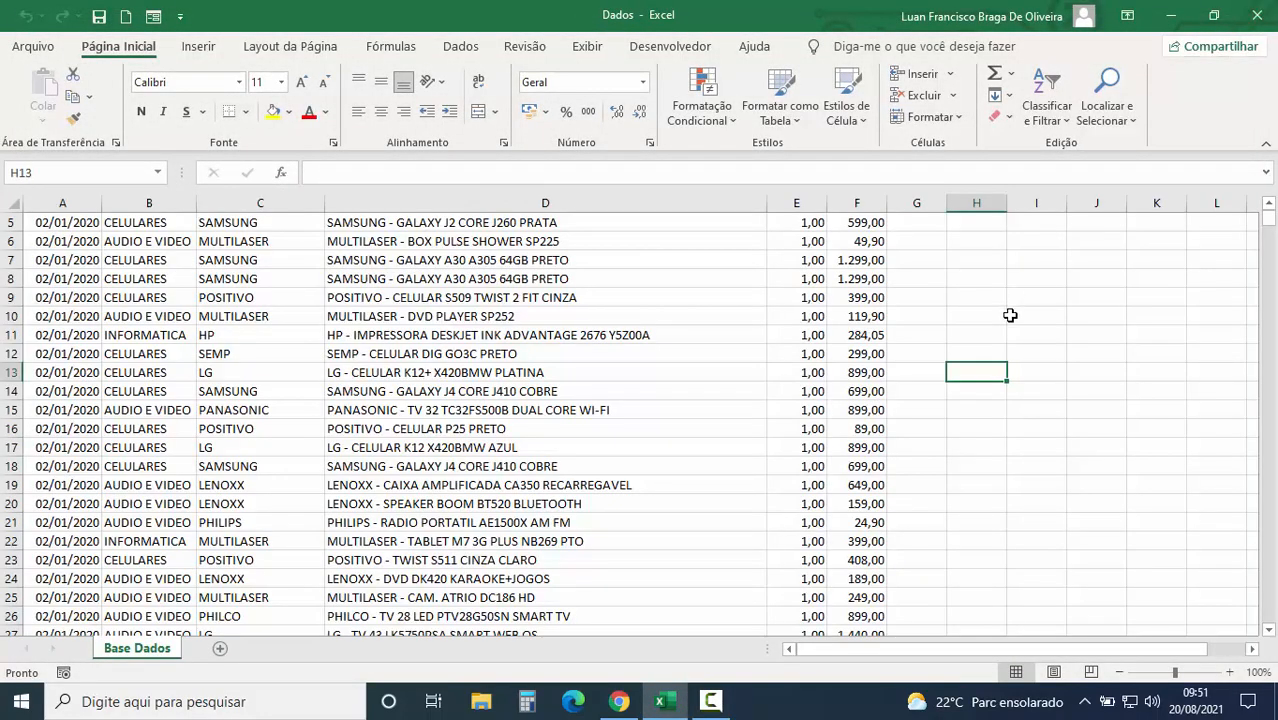
click(1258, 15)
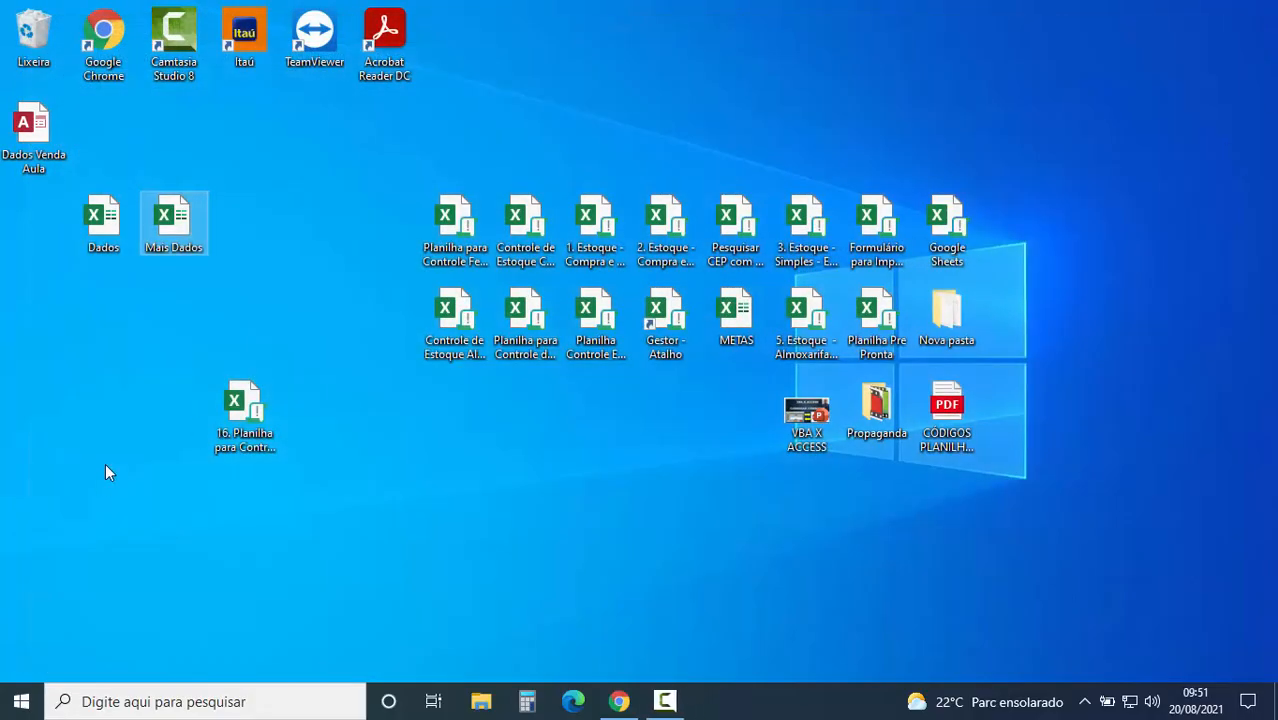
drag(33, 128, 239, 226)
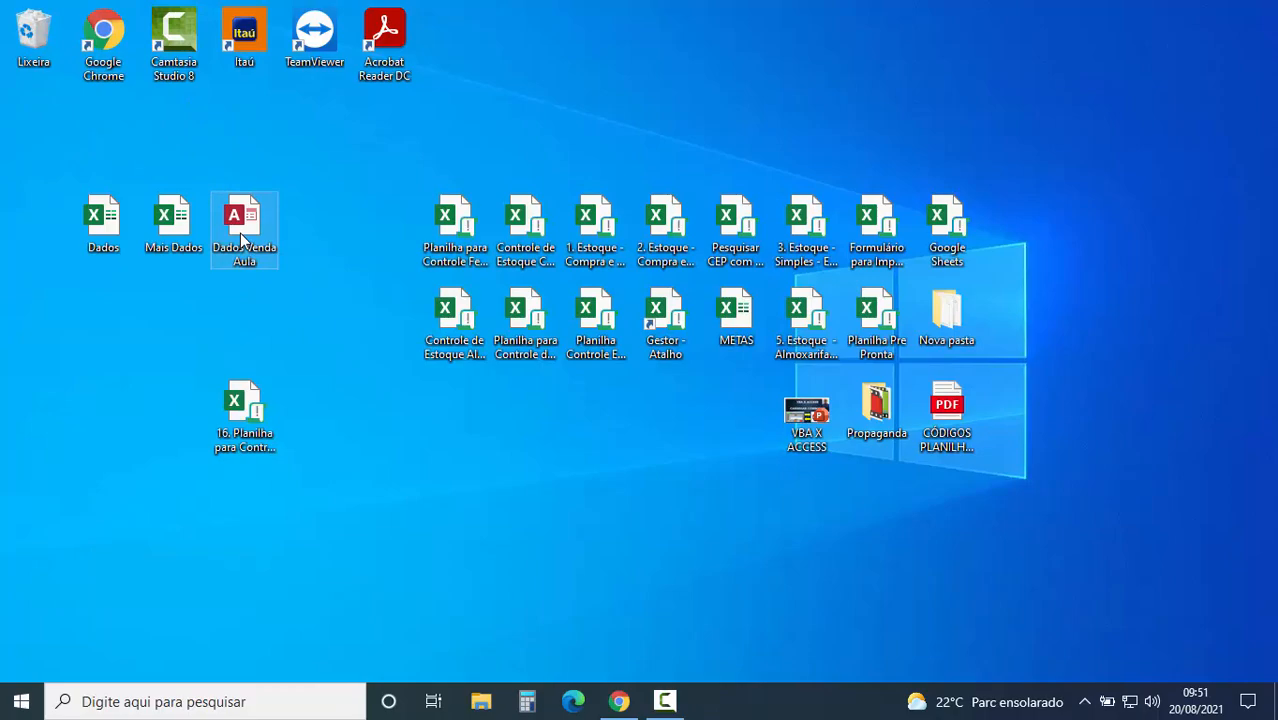
Reopen the Dados Venda Aula database in Access, enable its blocked content, and open the Base Dados table.
double_click(240, 234)
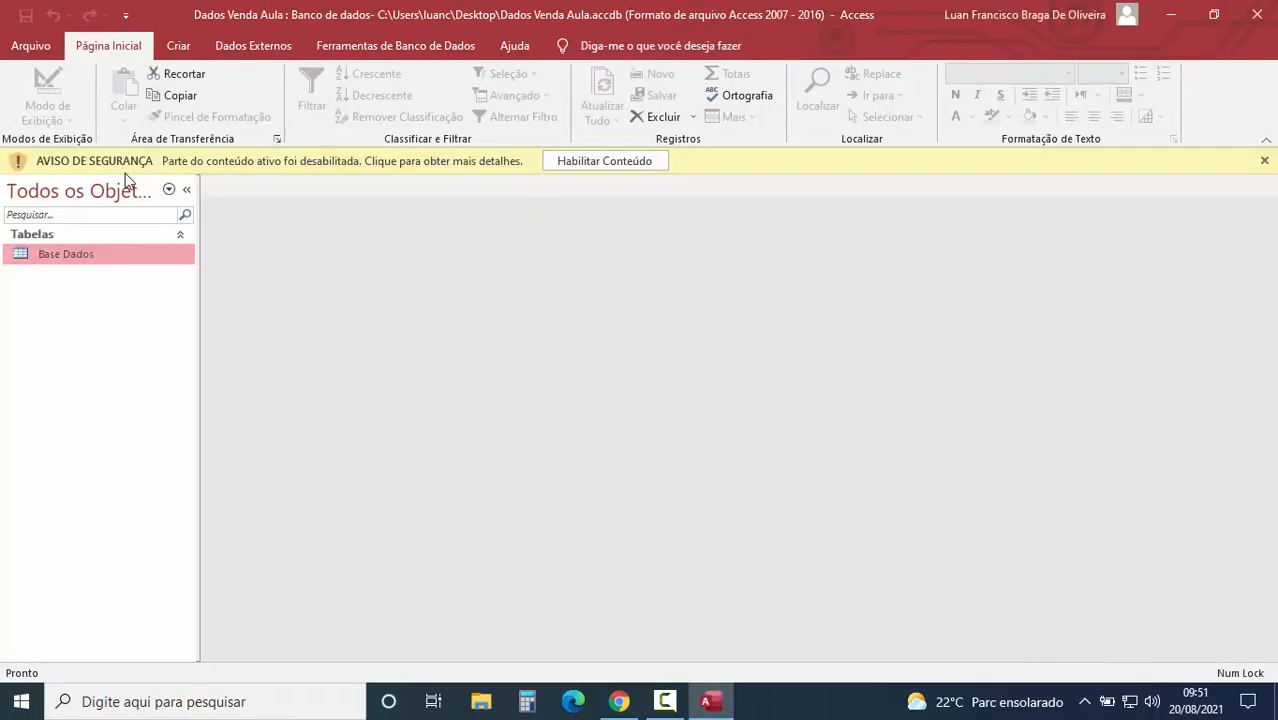
click(600, 166)
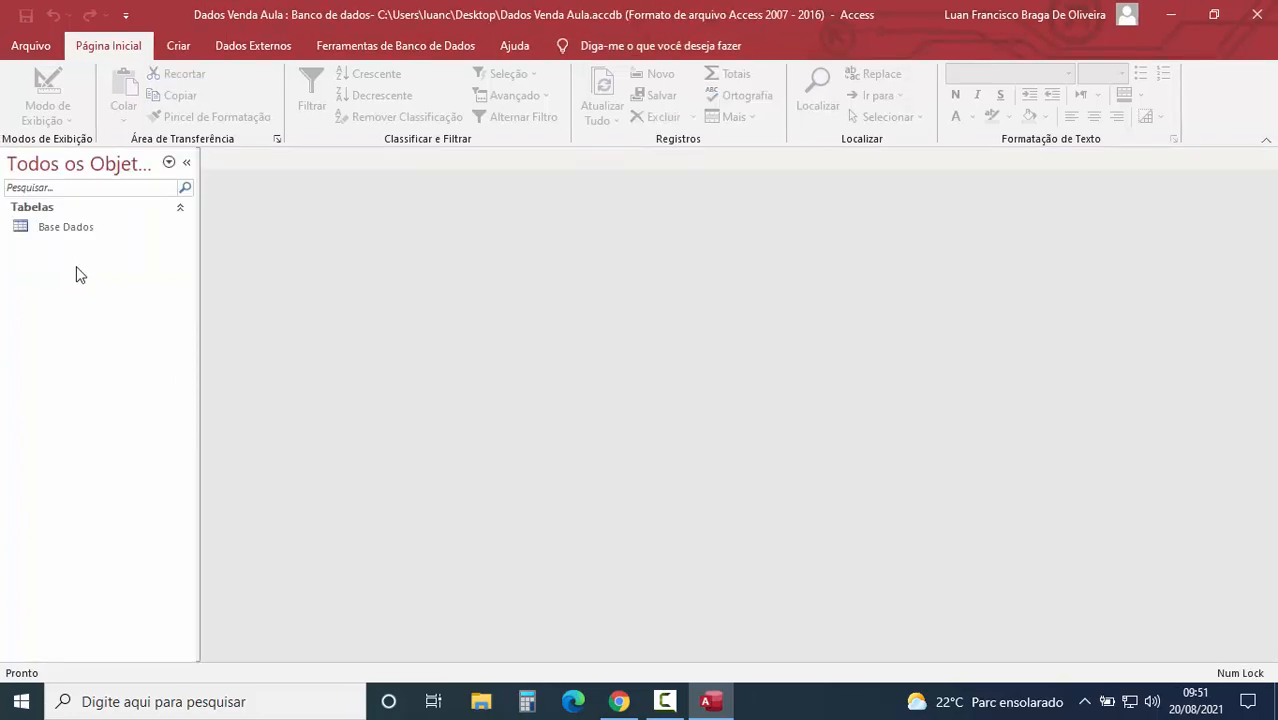
double_click(67, 229)
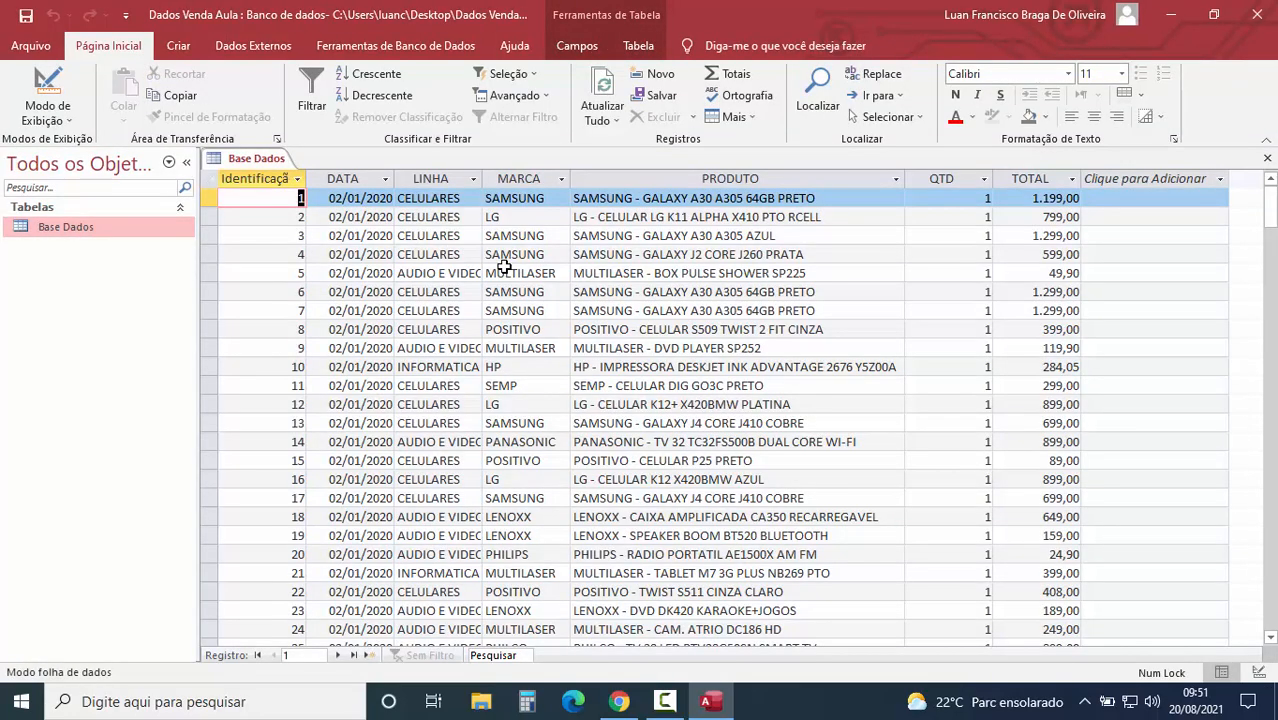